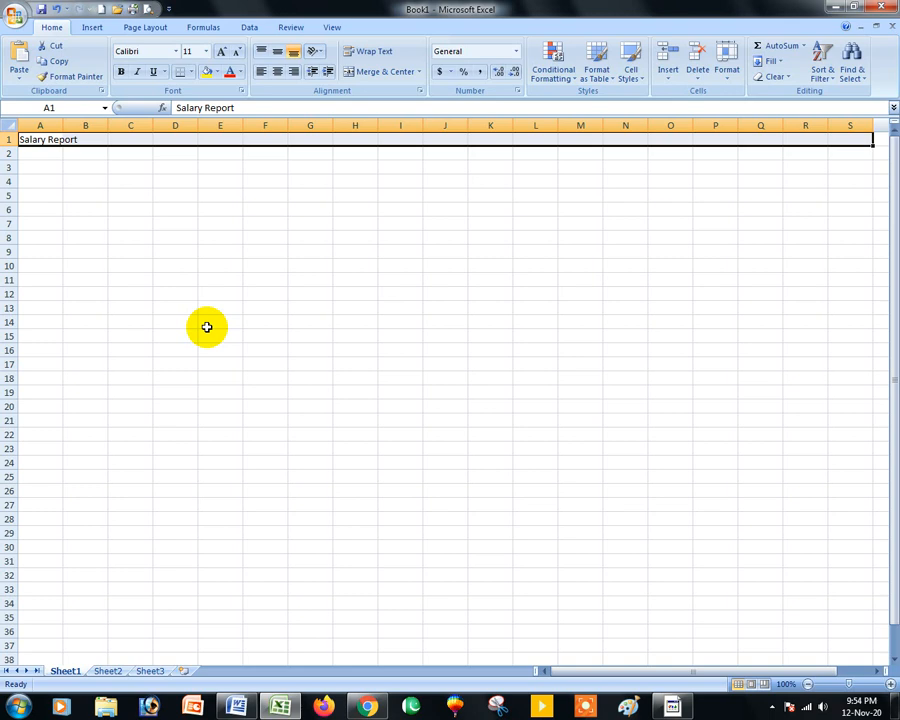
Step: Merge and center the Salary Report title across A1:S1 and enlarge its font to size 20
click(378, 76)
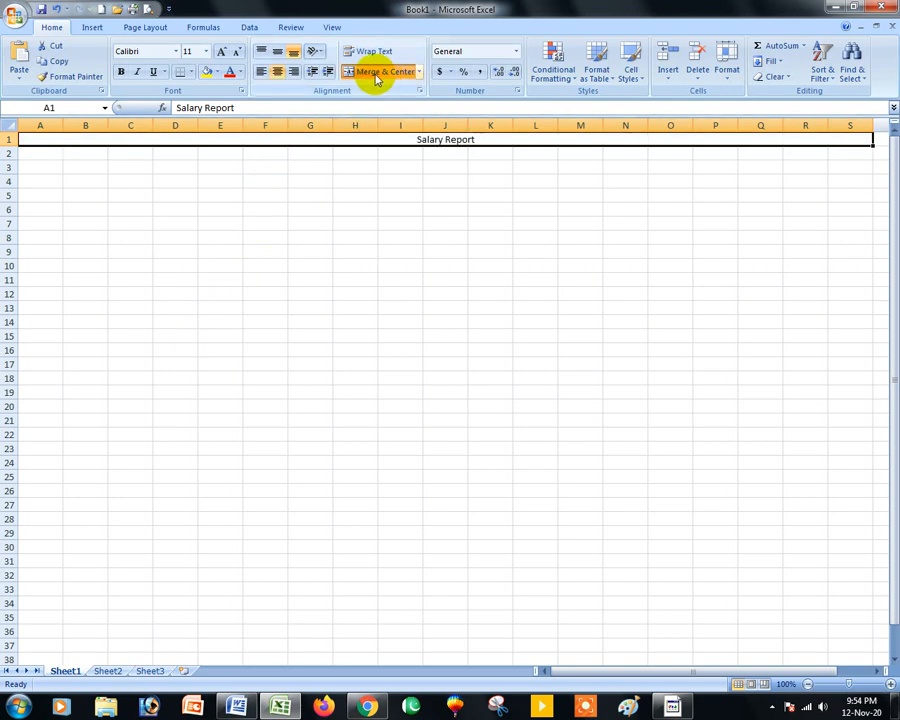
click(222, 52)
click(222, 52)
click(222, 52)
click(222, 52)
click(222, 52)
Step: Format the Salary Report title with a yellow fill and bold red text
click(205, 73)
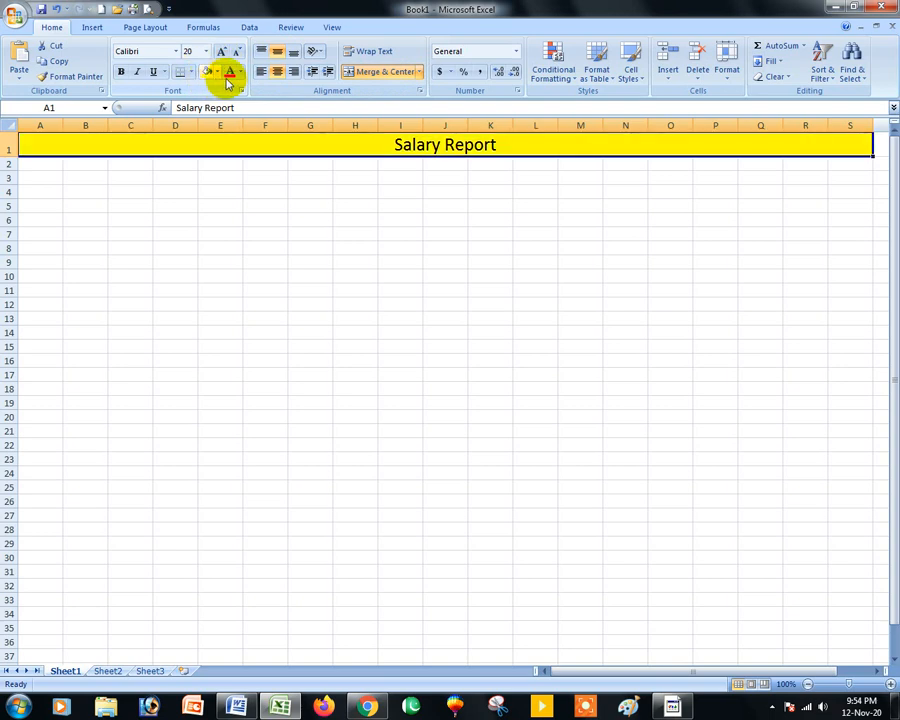
click(231, 76)
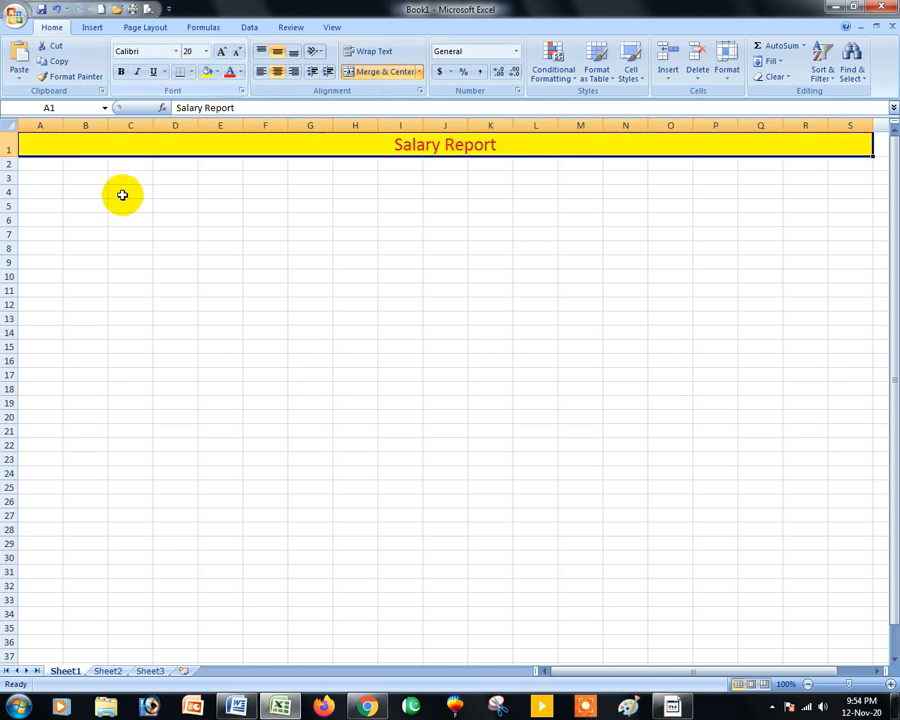
key(Return)
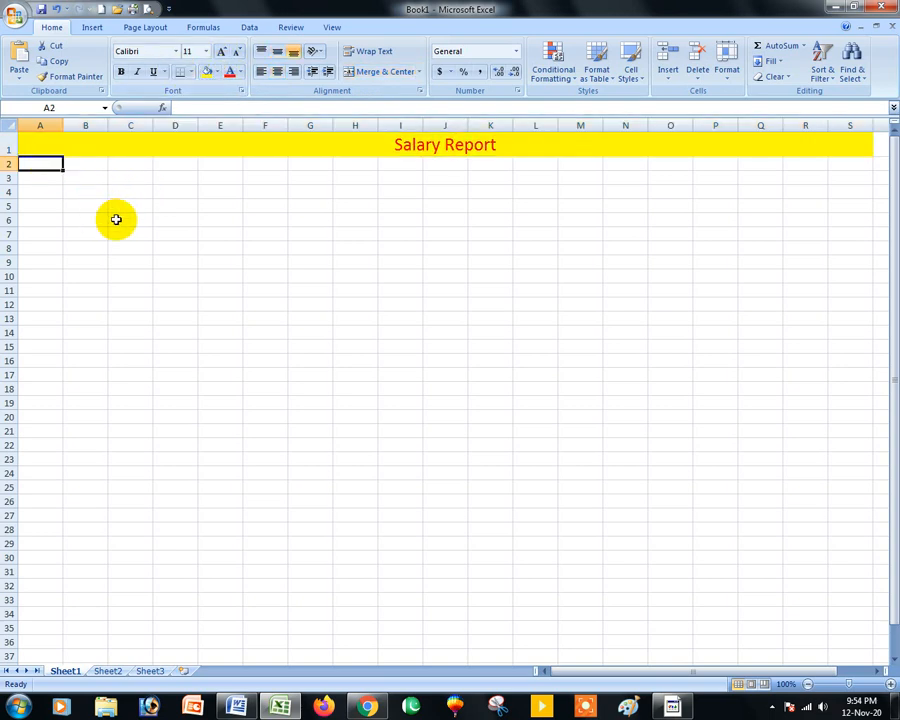
key(Up)
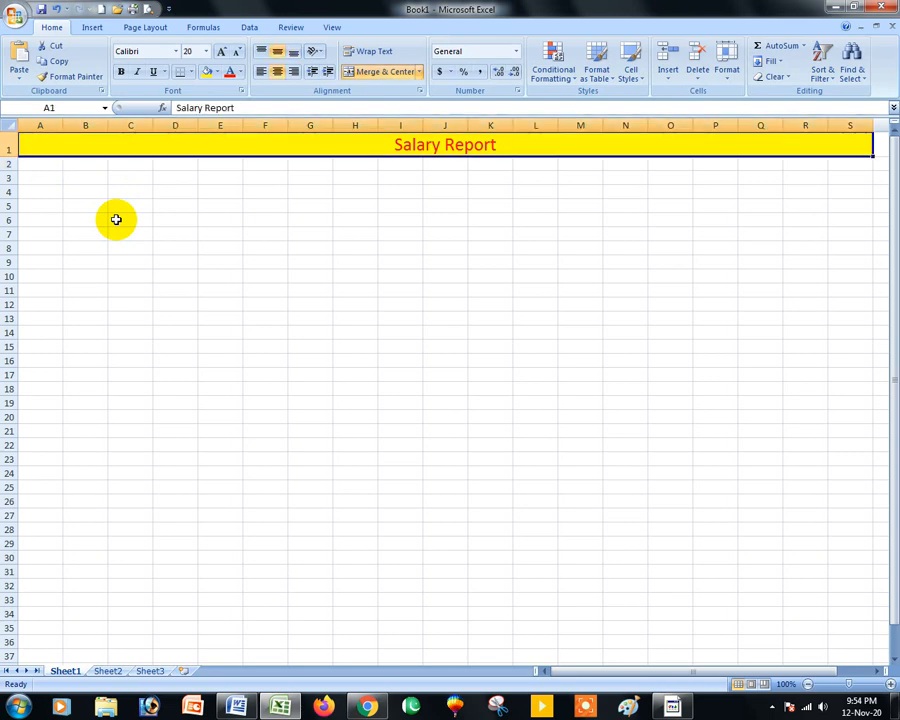
key(ctrl+b)
Step: Enter the column headers Sr. # in A2 and Emp ID in B2
key(Return)
text(Sr. #)
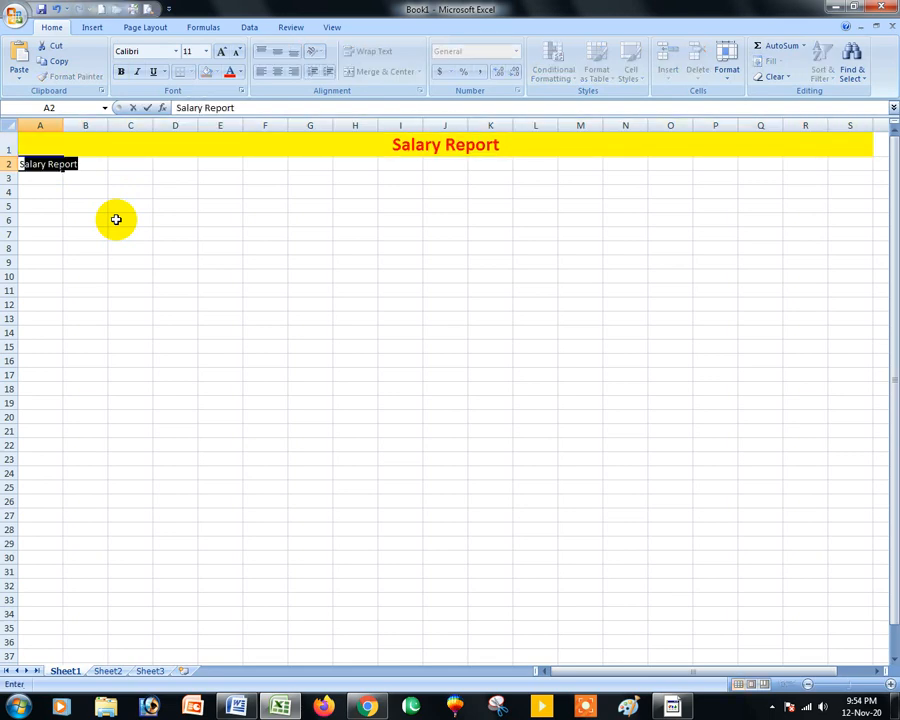
key(Tab)
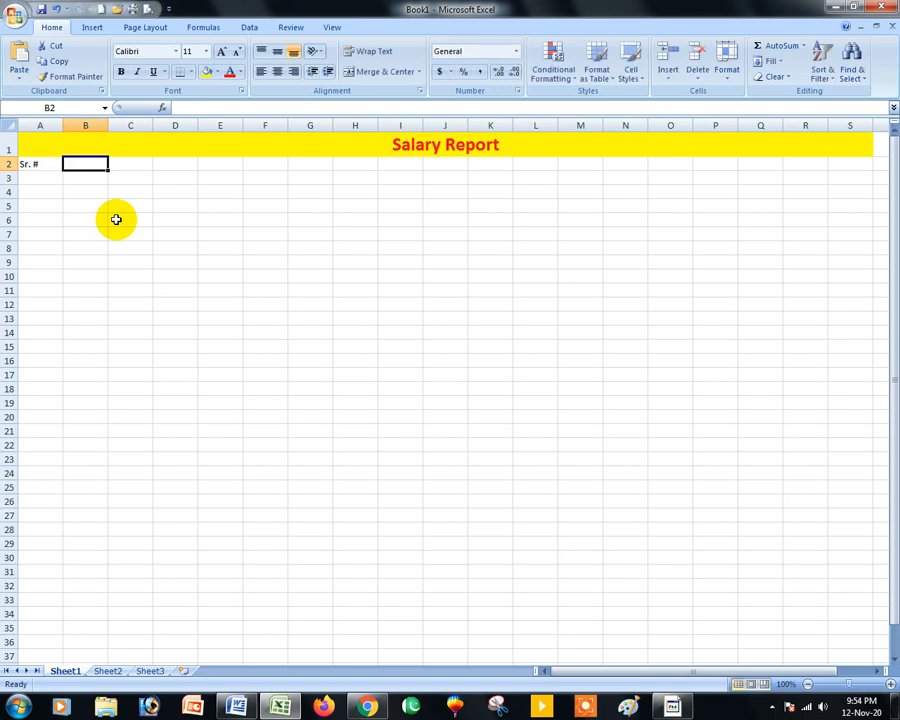
text(em)
key(BackSpace)
key(BackSpace)
text(E)
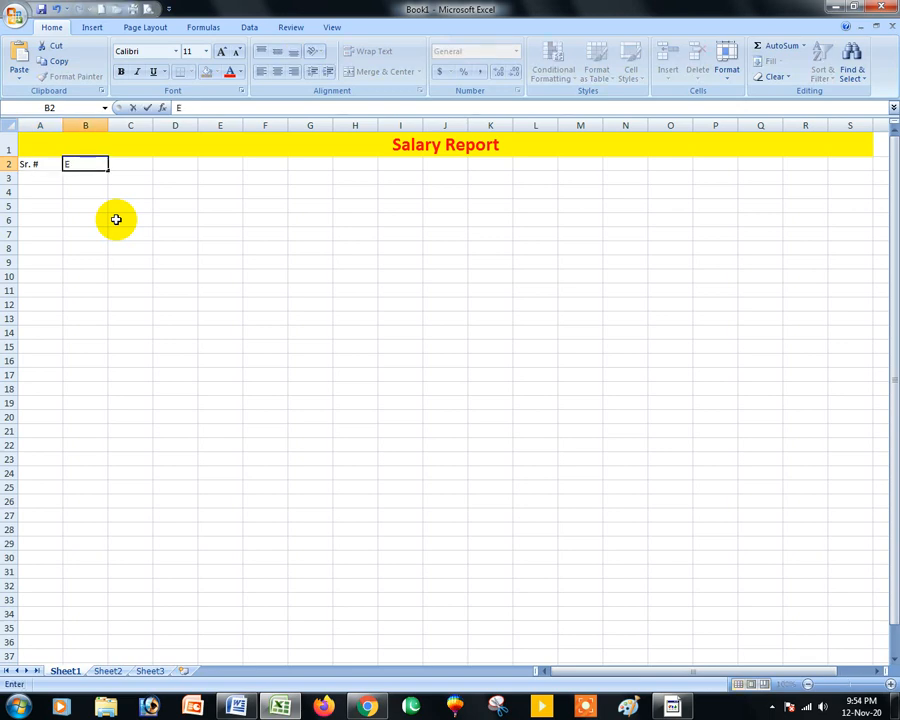
text(md)
text( ID)
key(Tab)
Step: Enter the column headers Emp Name in C2 and Designation in D2
text(Em)
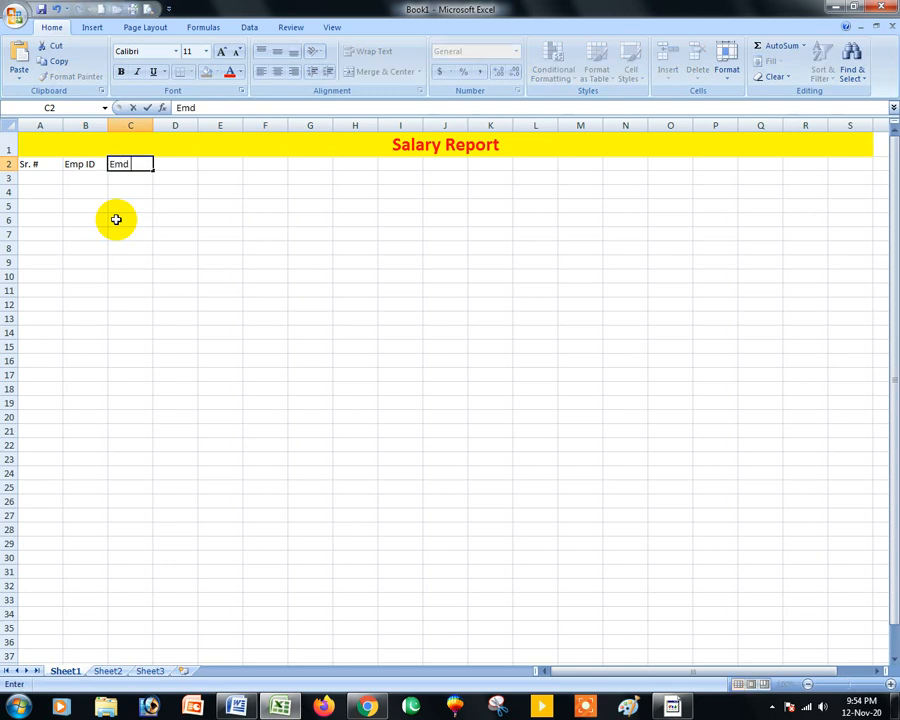
text(p Name)
key(Tab)
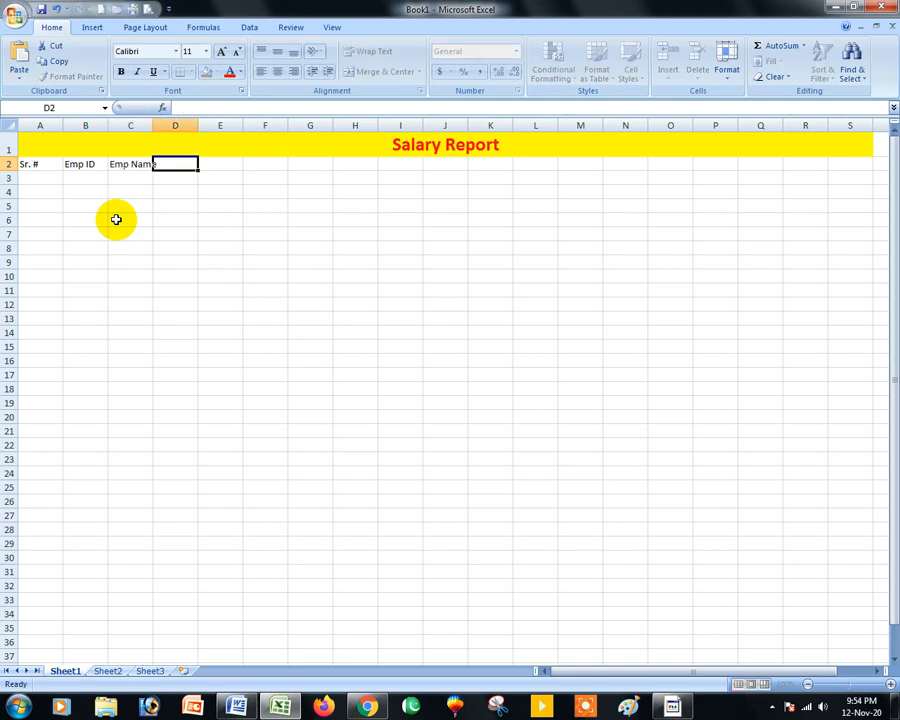
text(Des)
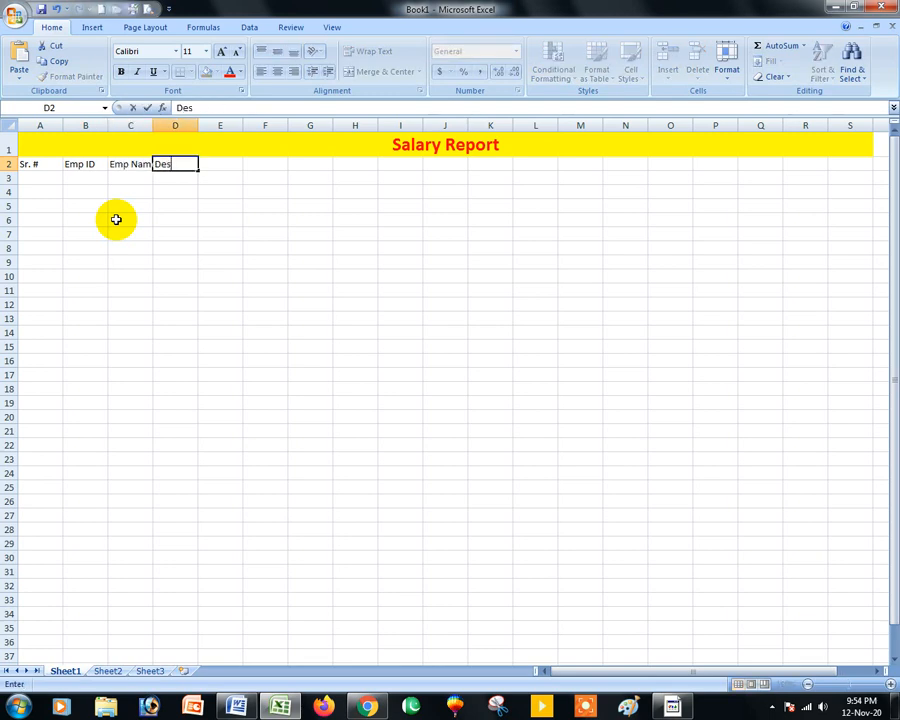
text(ignation)
key(Tab)
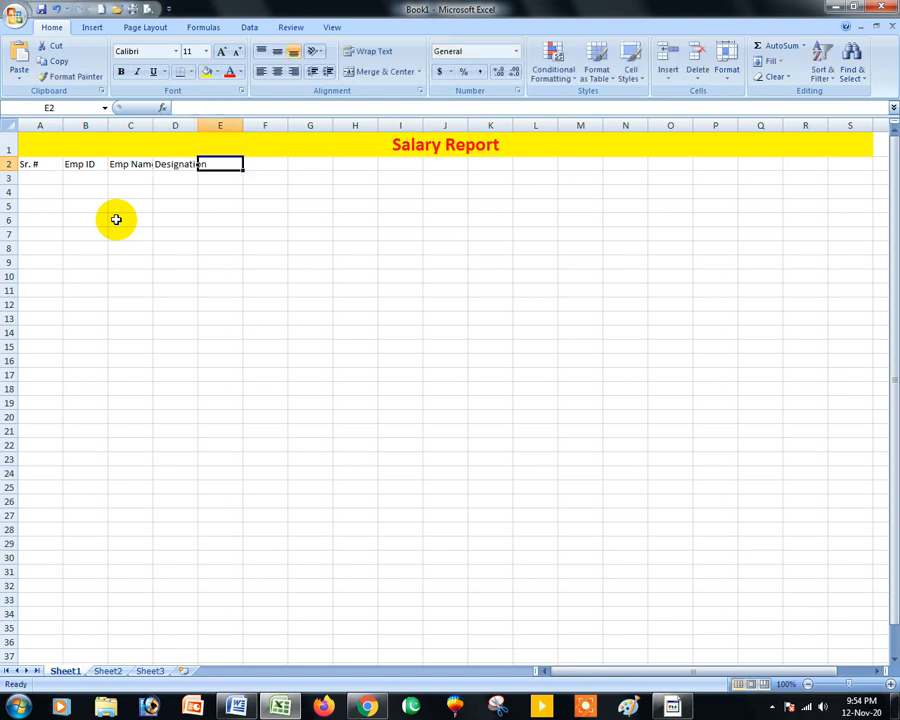
Step: Autofit columns C and D to the width of their headers
drag(152, 127, 151, 127)
double_click(151, 127)
double_click(207, 127)
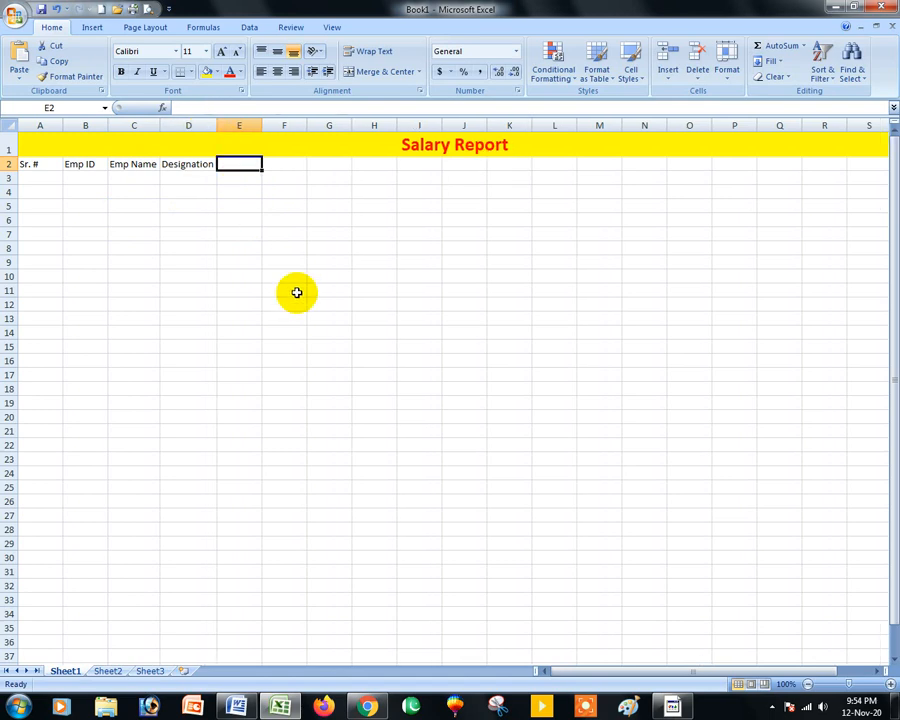
Step: Enter the column headers Basic Pay, Trans Allow and Child Allow in E2, F2 and G2
text(Basic S)
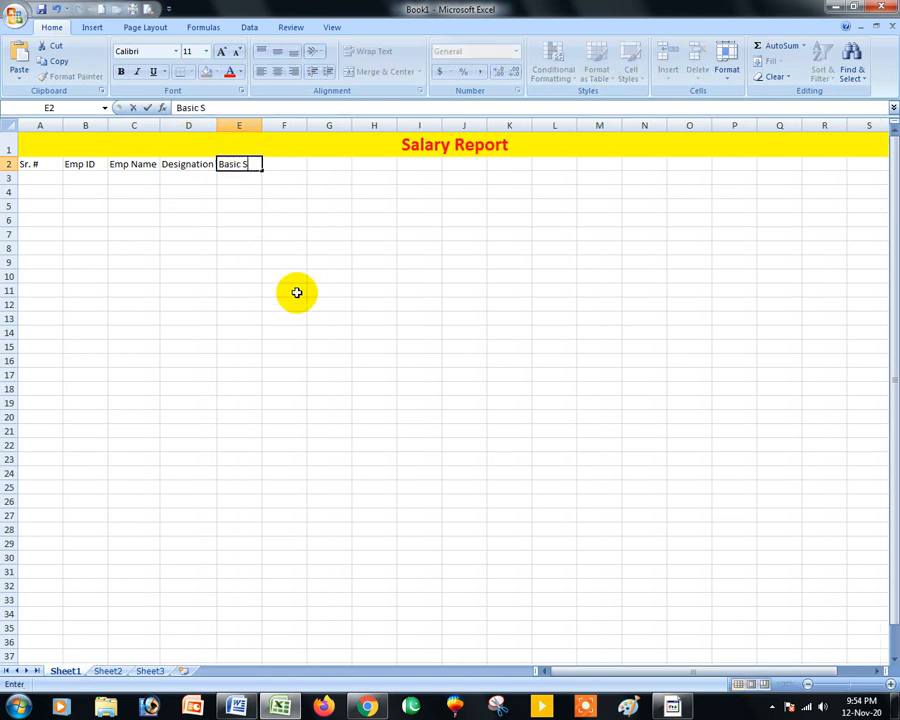
text(alar Pay)
key(Tab)
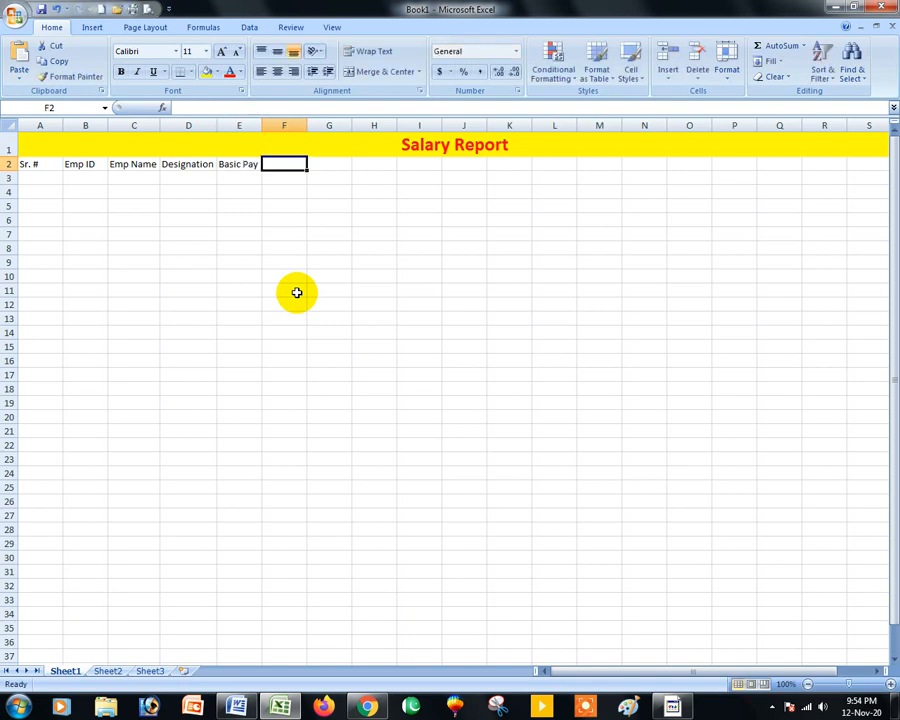
text(C)
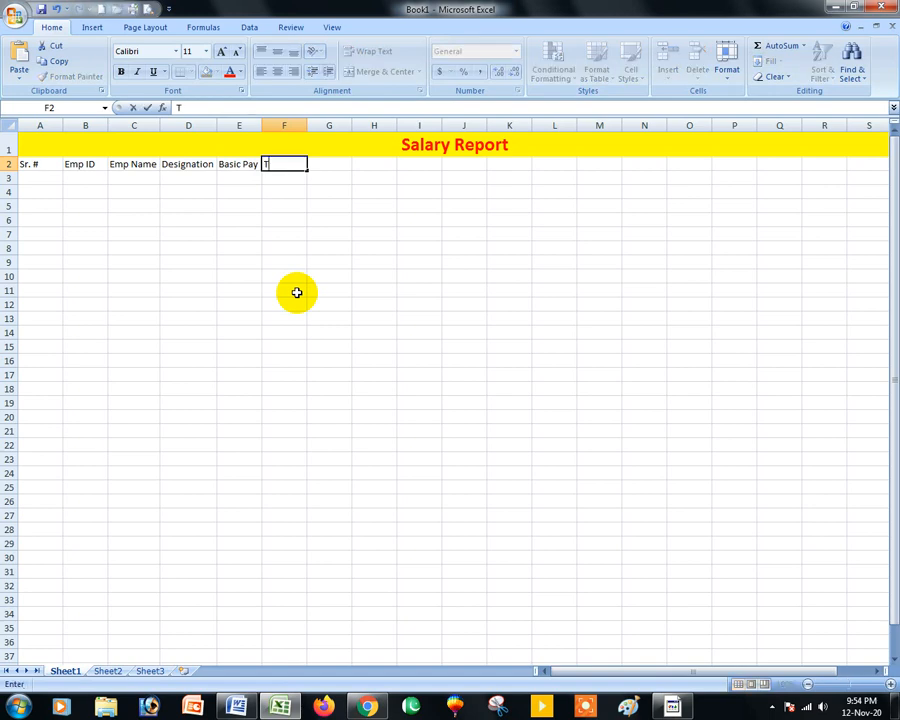
text(rans Allow)
key(Tab)
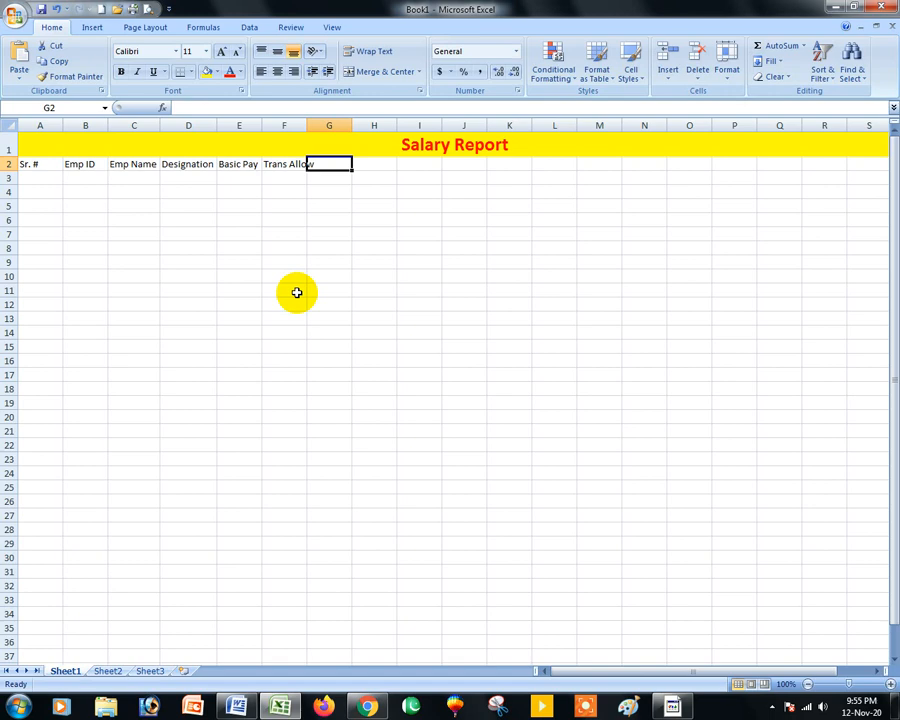
text(Child Allow)
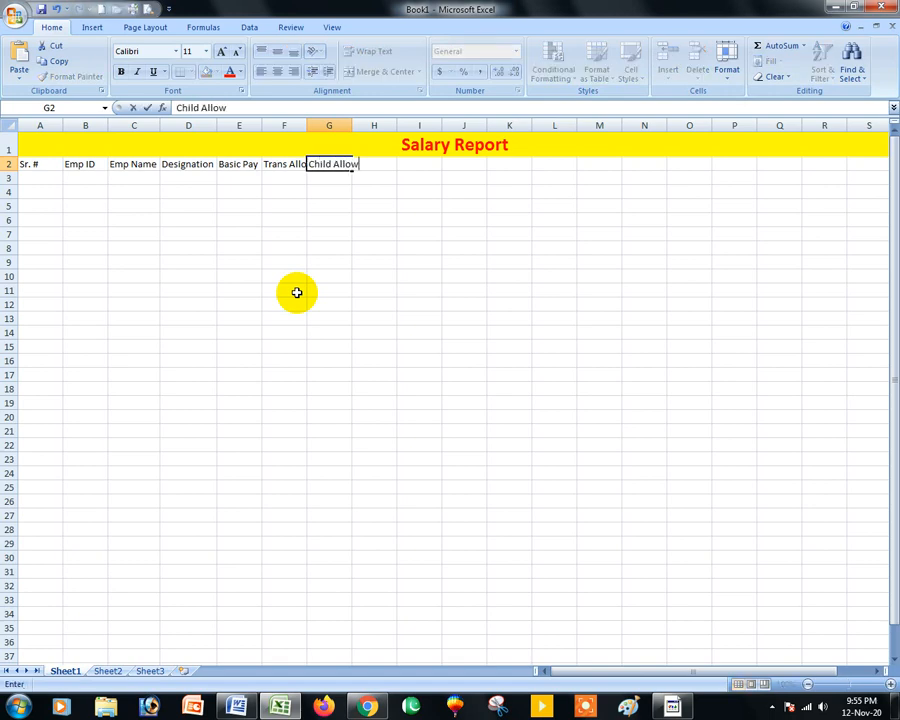
key(Tab)
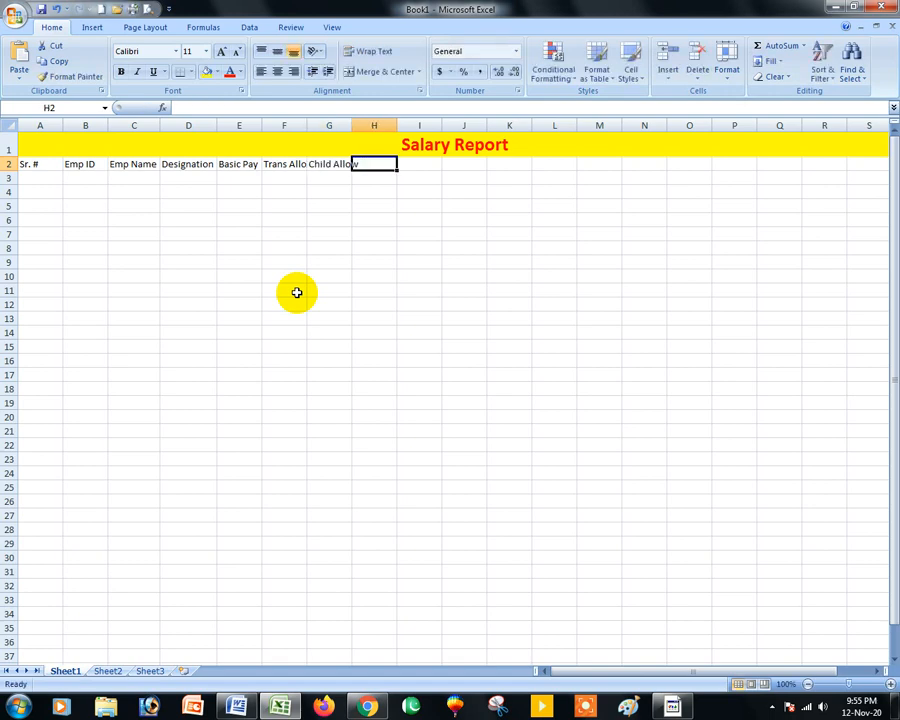
Step: Enter the column headers House Rent in H2 and Medical Allow in I2
text(House r)
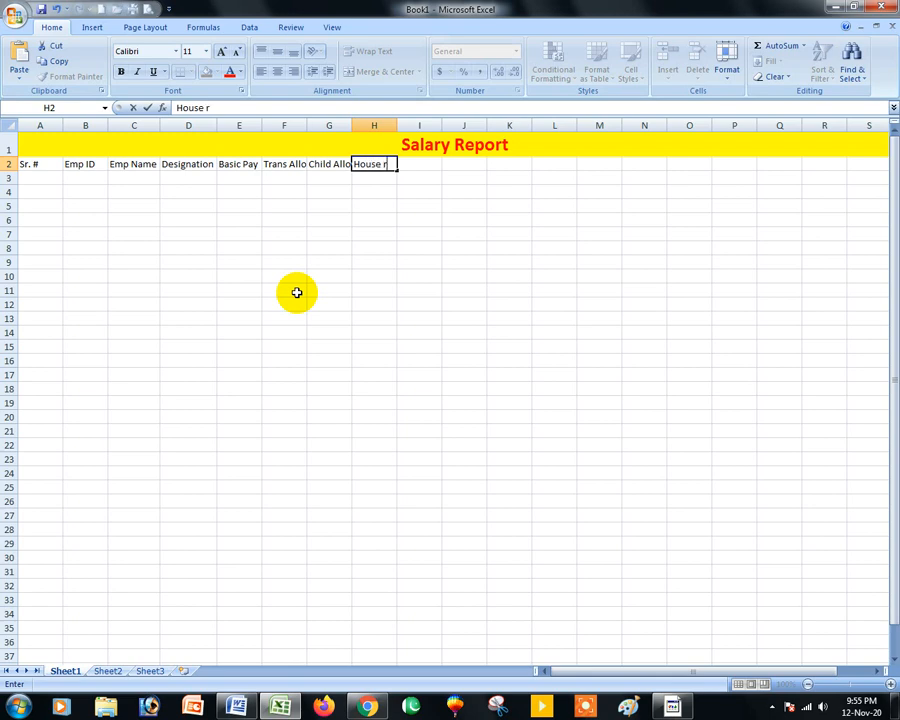
text(ent)
key(Tab)
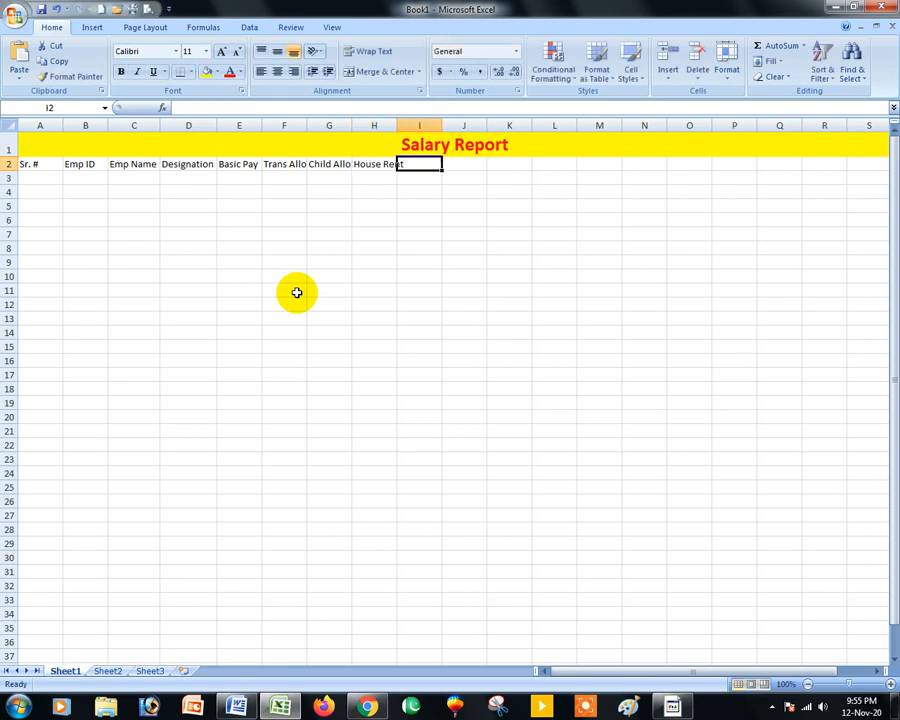
text(Medical)
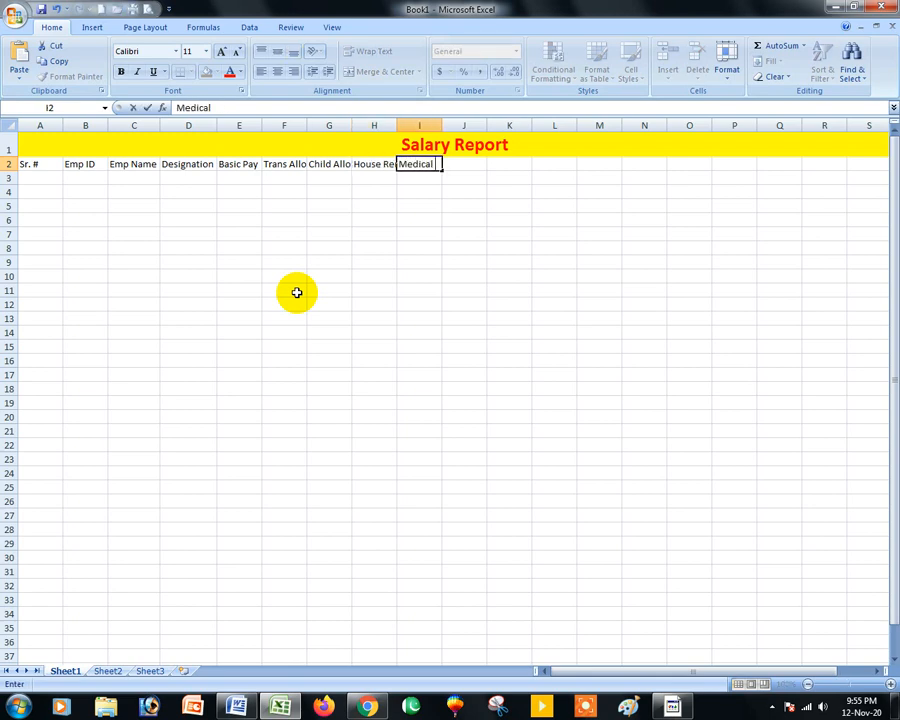
text( Allow)
key(Tab)
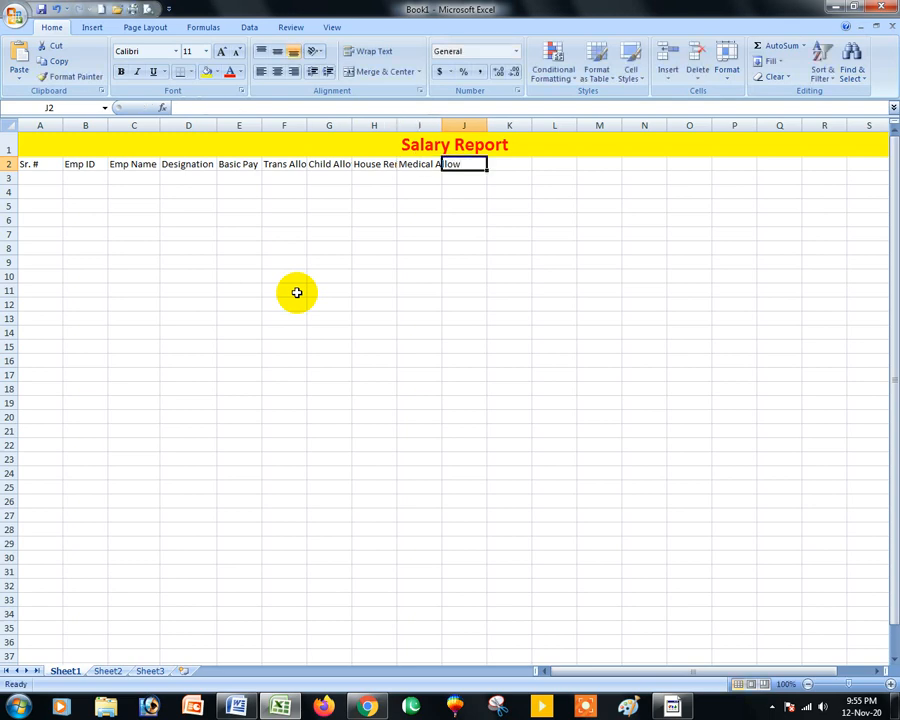
Step: Enter the column headers Gross Total, Fine, Fund and Total Salary in J2 through M2
text(Gross)
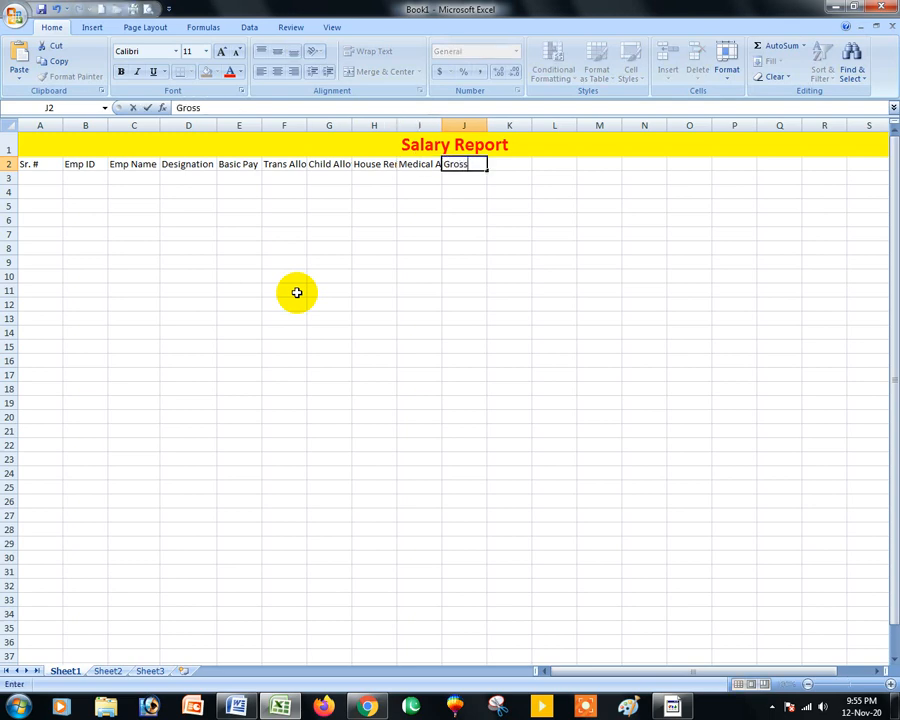
text( Tota)
key(Tab)
text(Fine)
key(Tab)
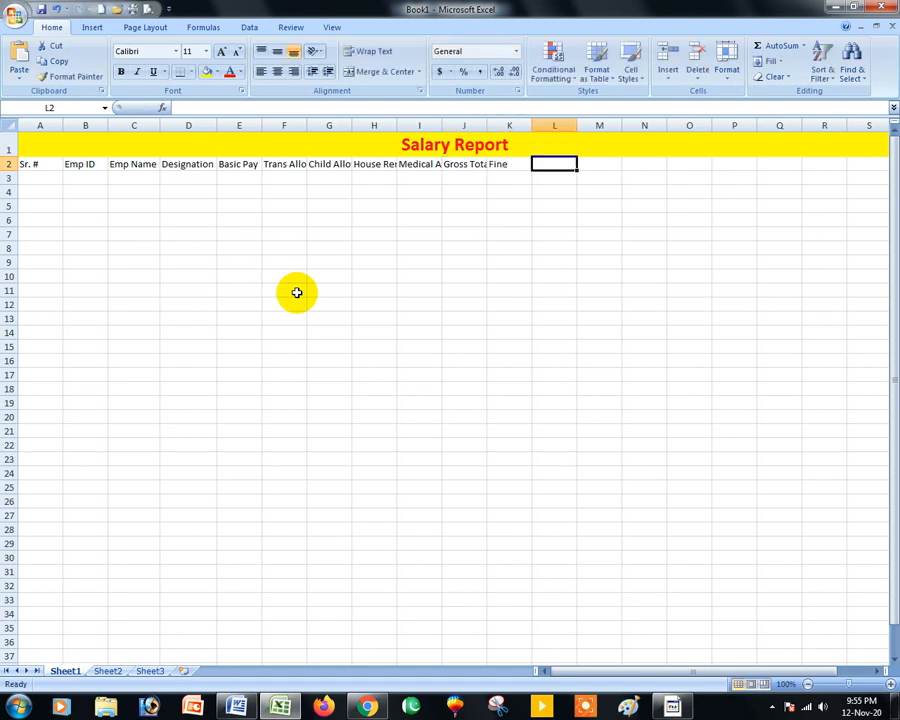
text(Fund)
key(Tab)
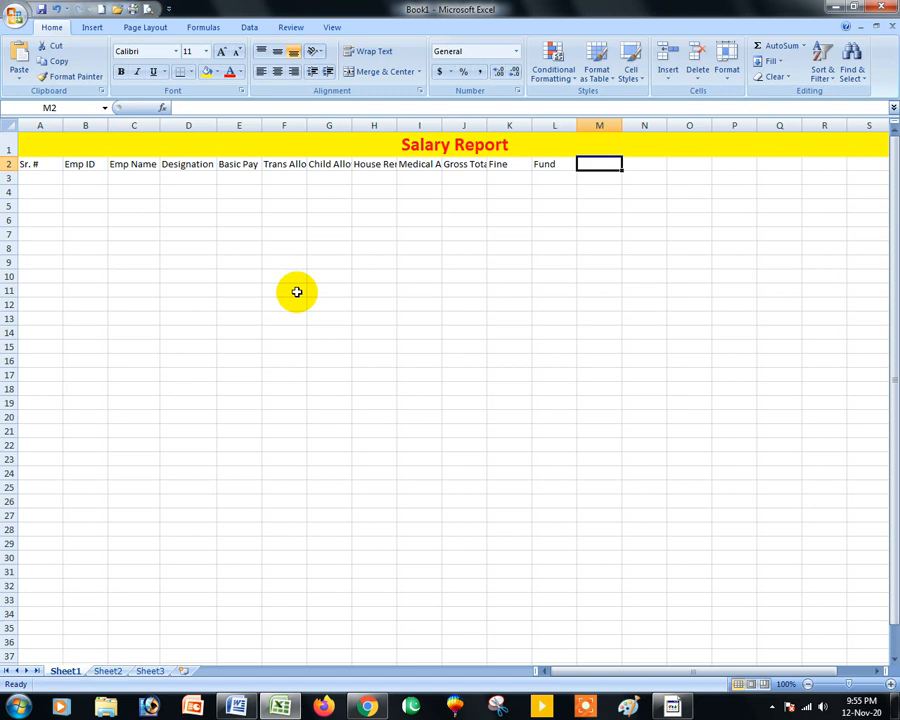
text(Total Salary)
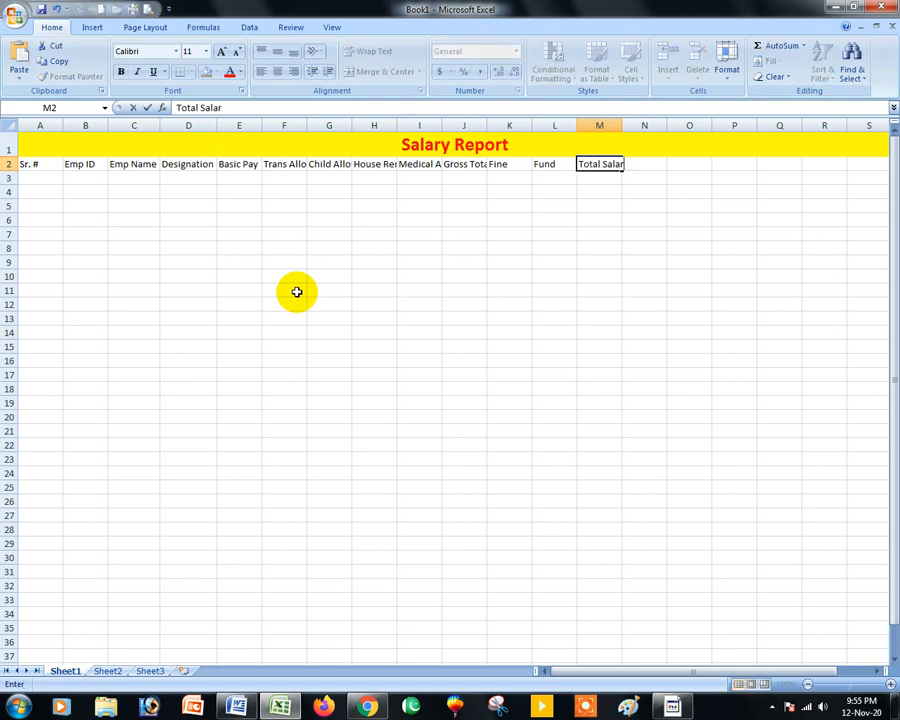
key(Return)
Step: Unmerge the Salary Report title, then merge and center it across A1:M1 to match the header columns
key(Up)
key(Up)
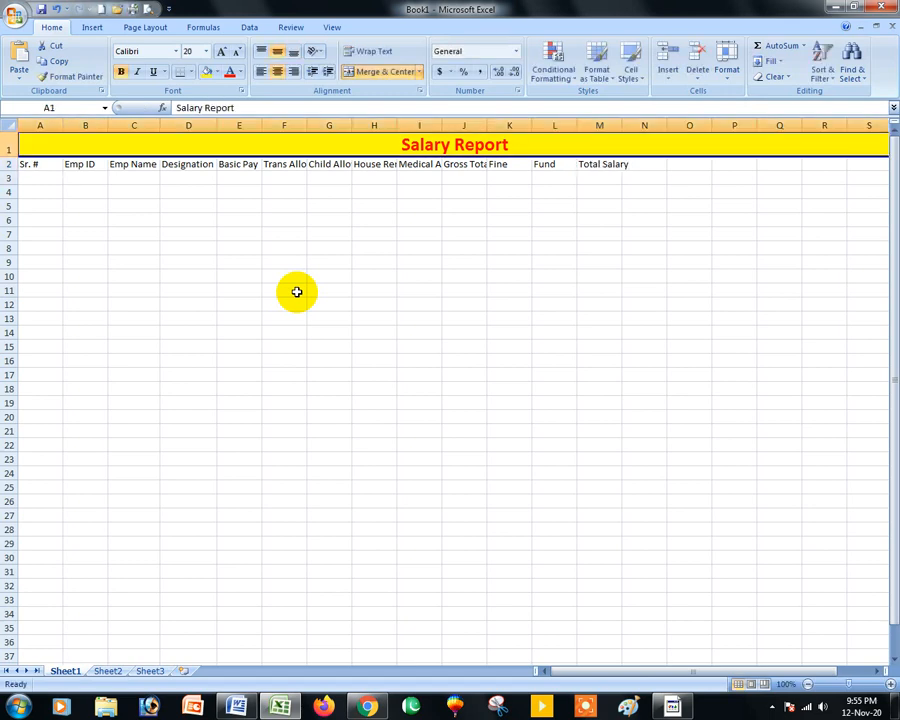
click(386, 71)
click(454, 251)
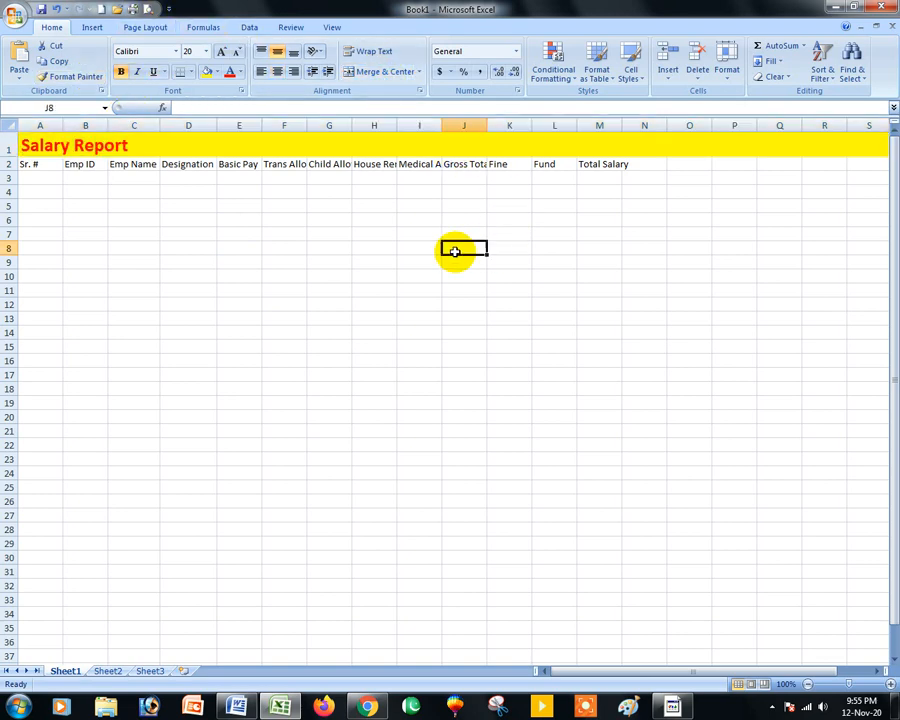
drag(36, 146, 597, 149)
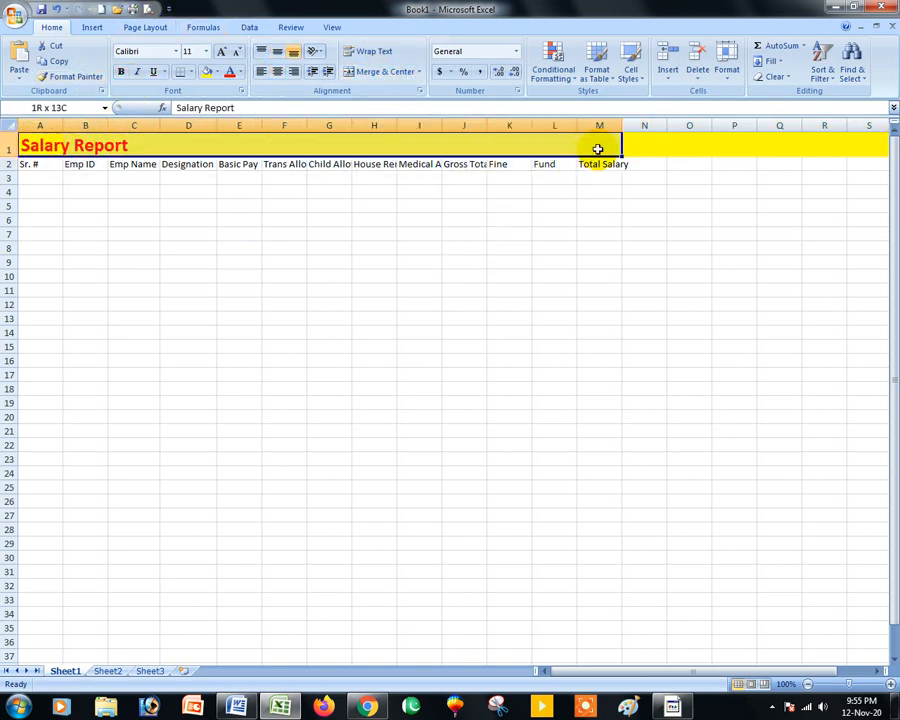
click(370, 71)
Step: Remove the yellow fill from the cells beyond the title, from N1 to S1
drag(660, 150, 884, 157)
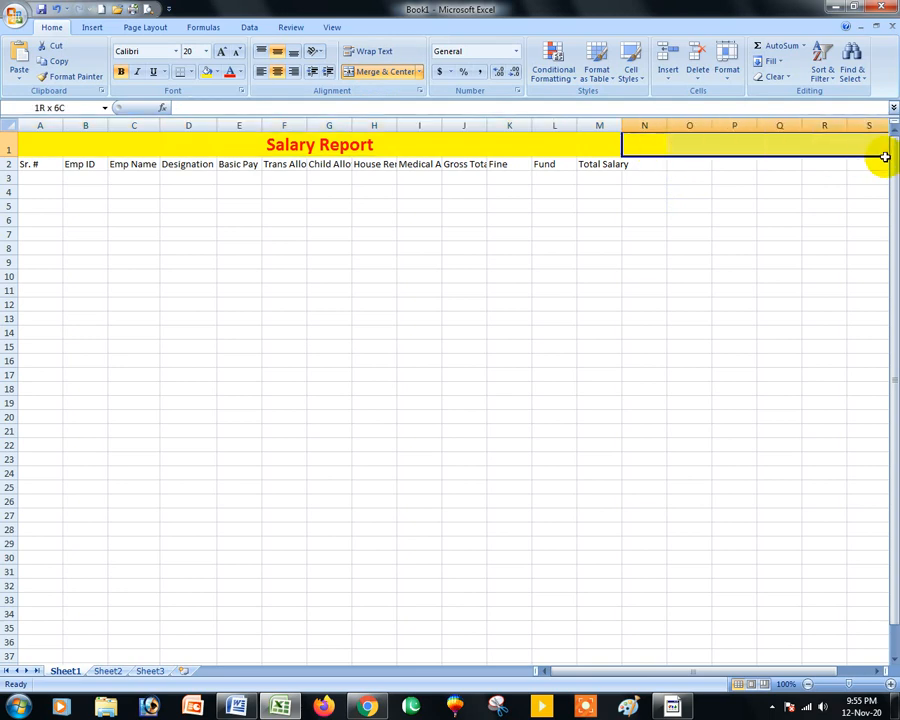
click(217, 72)
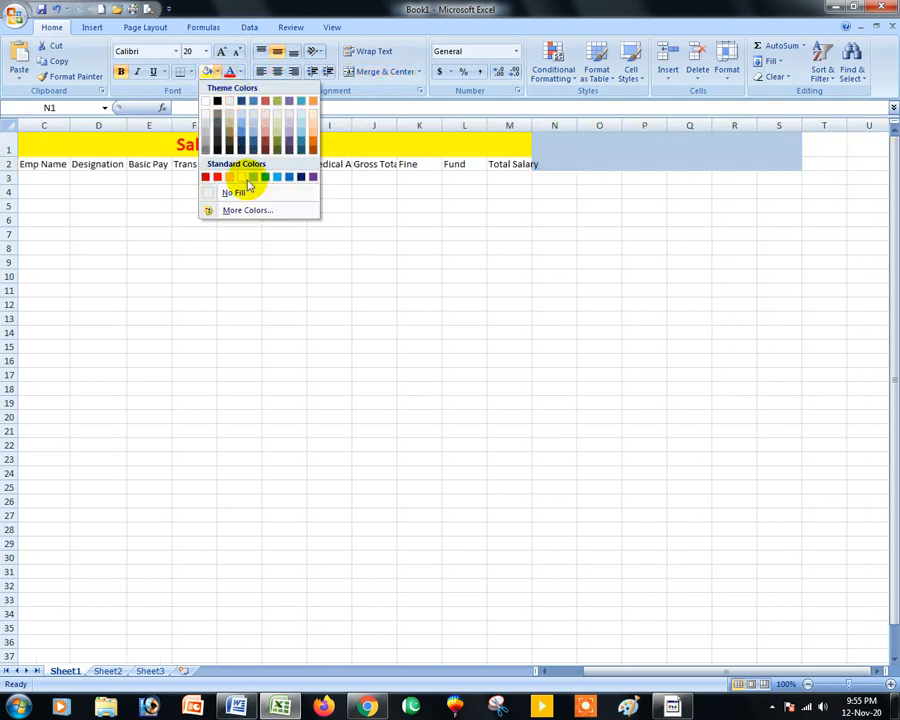
click(508, 216)
click(516, 144)
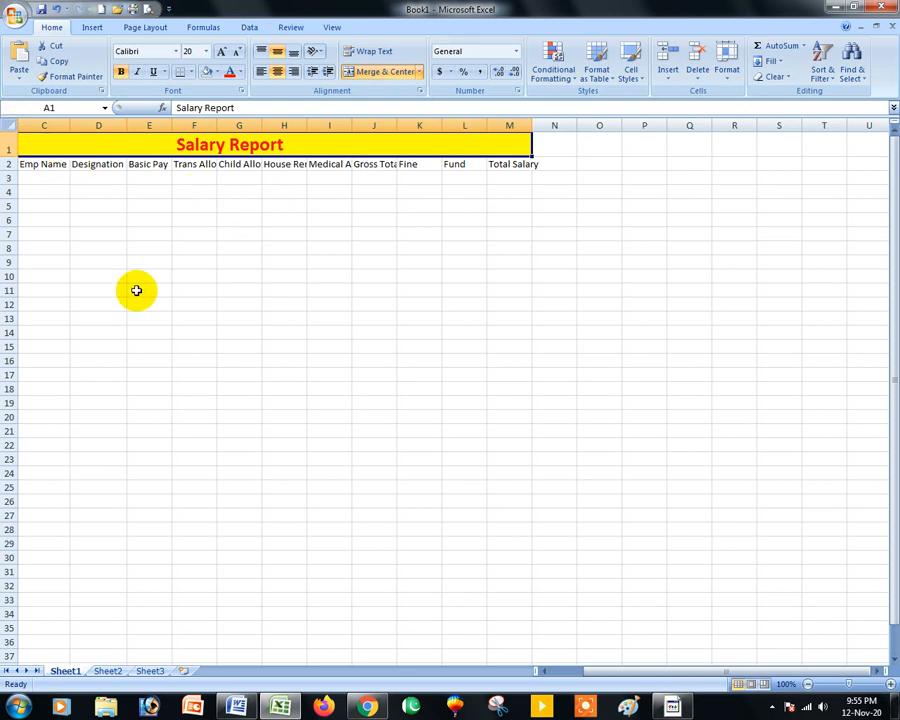
Step: Widen columns F through I so the Trans Allow, Child Allow, House Rent and Medical Allow headers fit
scroll(136, 290, left, 2)
ctrl+scroll(135, 290, up, 2)
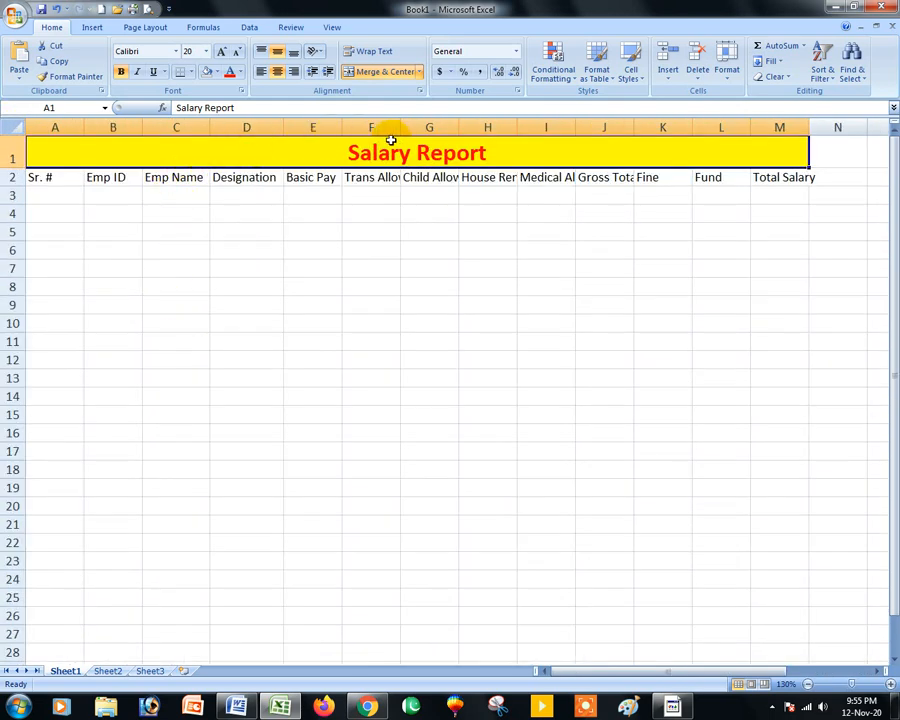
drag(398, 127, 413, 127)
drag(475, 127, 486, 127)
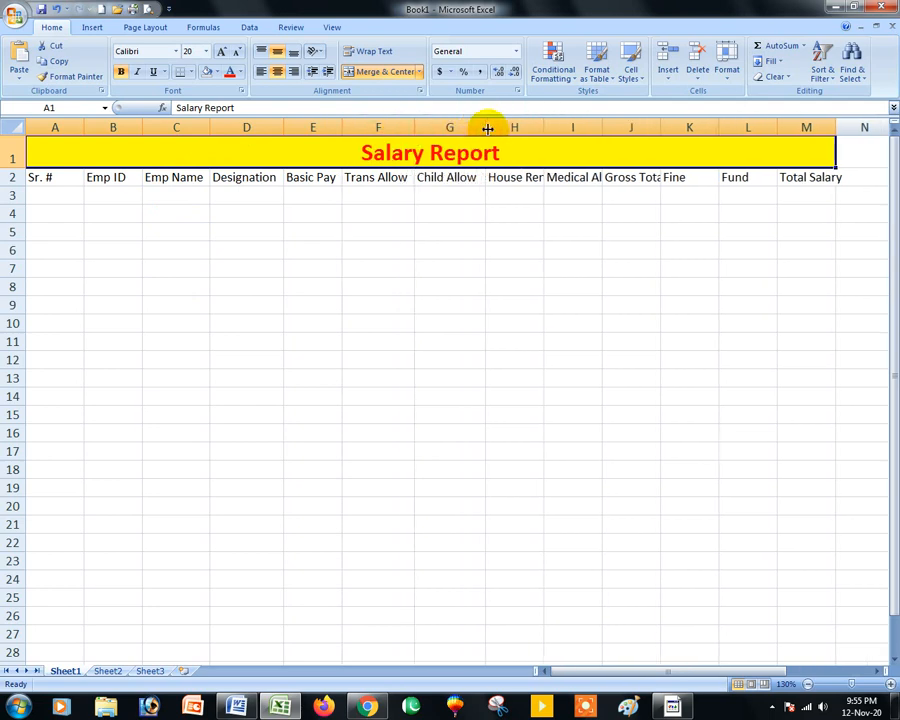
drag(546, 128, 557, 128)
drag(611, 127, 644, 127)
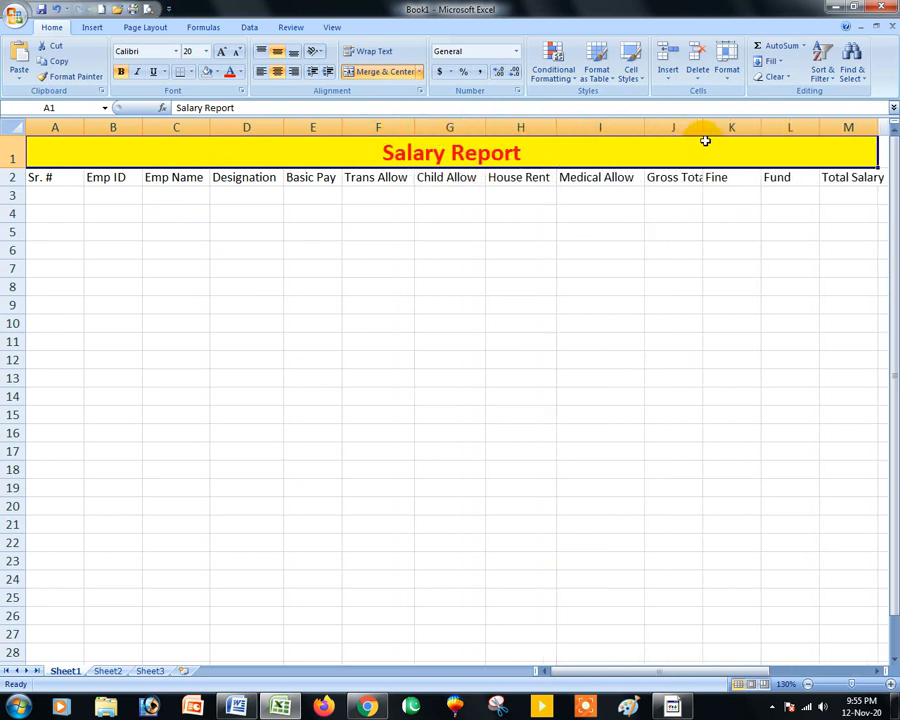
Step: Widen the Gross Total and Total Salary columns to fit their headers, and slightly narrow the Fund column
click(707, 127)
click(695, 127)
drag(703, 127, 713, 127)
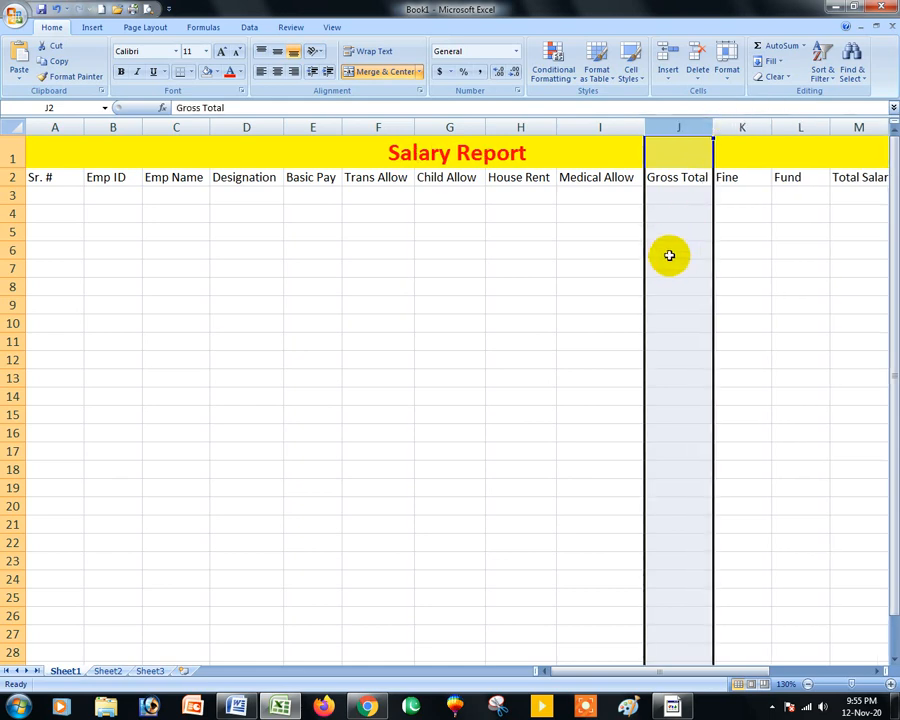
click(669, 251)
drag(829, 127, 822, 127)
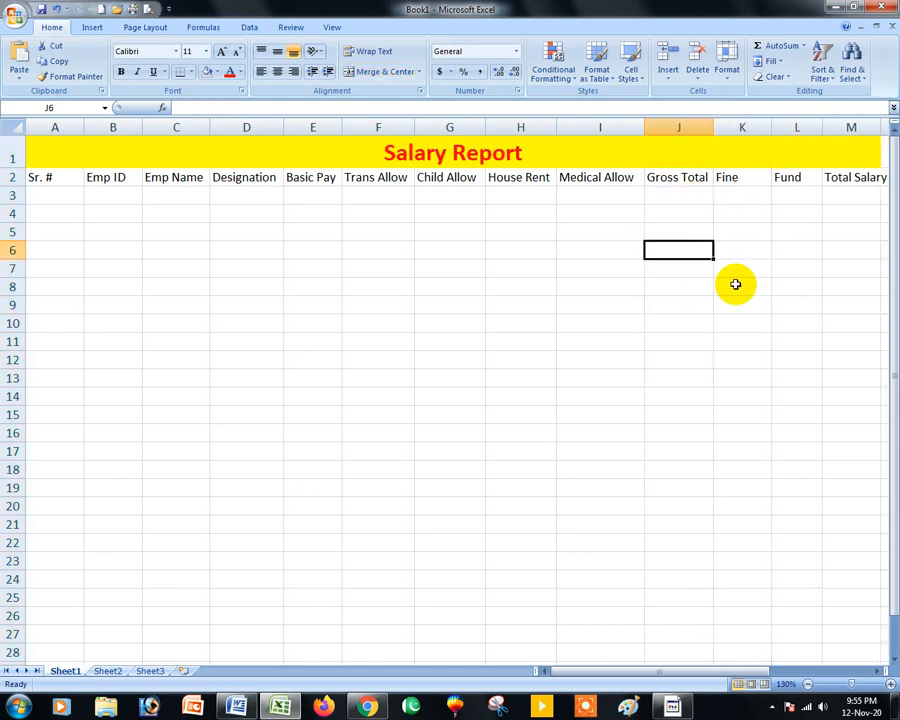
click(740, 287)
drag(887, 127, 893, 127)
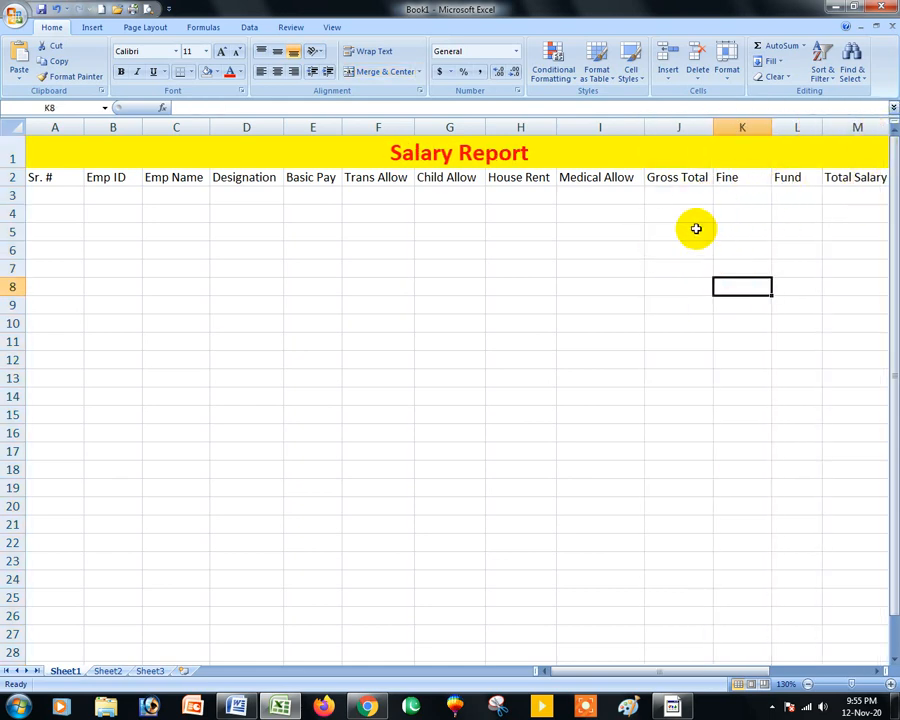
Step: Apply All Borders to the table range A2:M27
drag(52, 177, 840, 636)
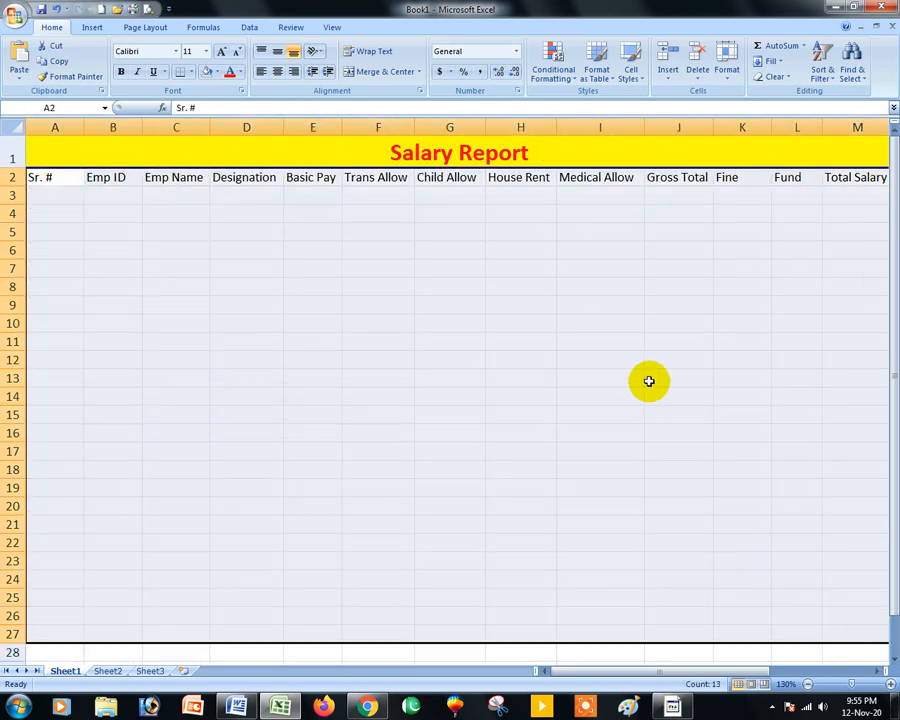
click(192, 74)
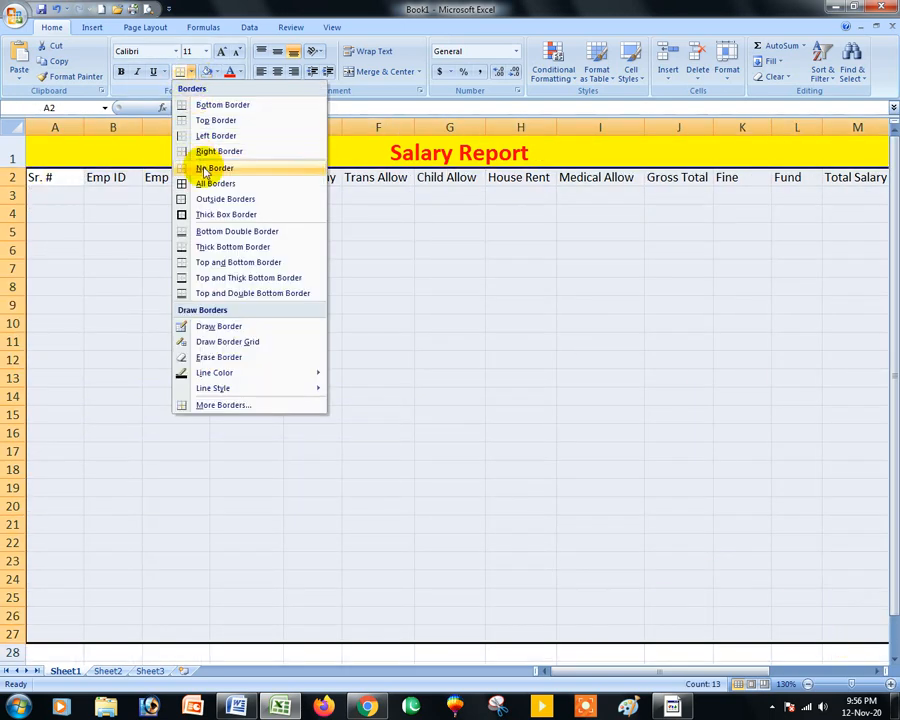
click(221, 163)
click(221, 160)
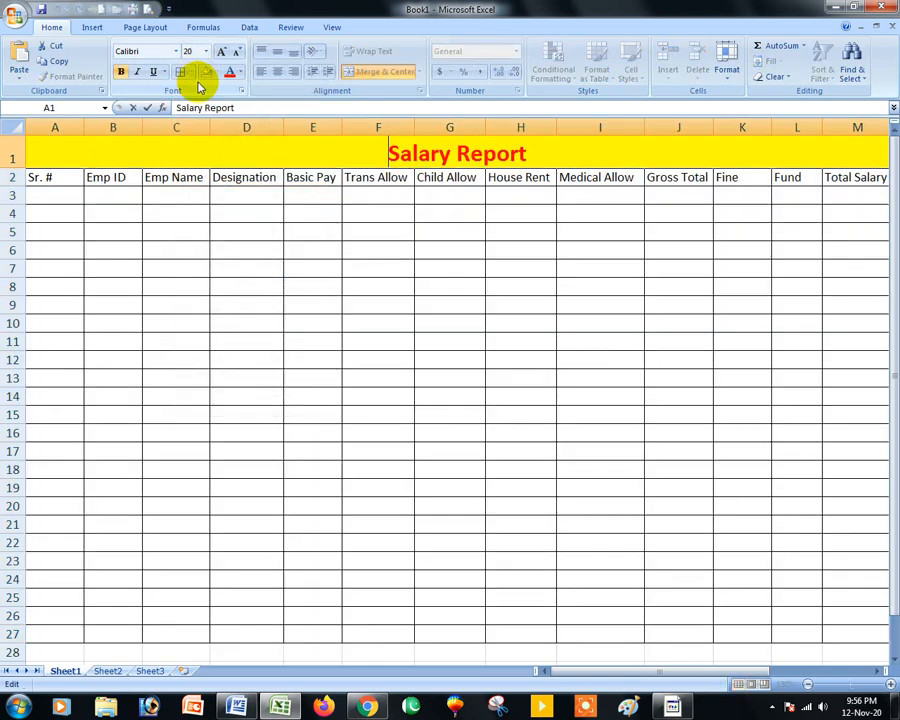
Step: Apply a Thick Box Border to the merged Salary Report title cell
click(298, 183)
click(258, 155)
click(191, 72)
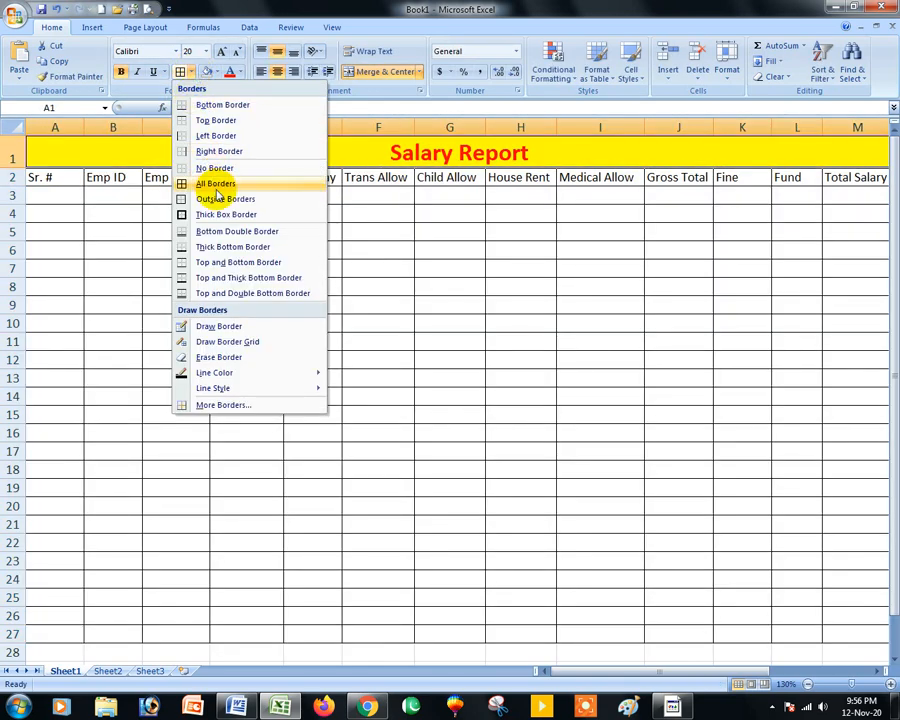
click(221, 215)
click(62, 194)
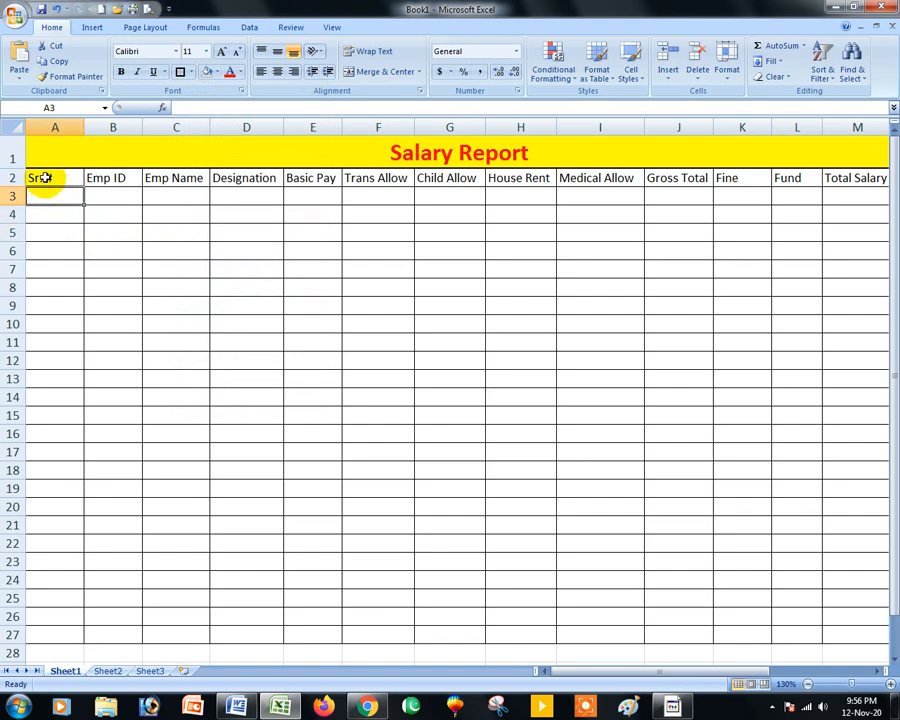
Step: Make the header row A2:M2 bold and autofit the width of the Sr. # column
click(67, 180)
key(ctrl+shift+Right)
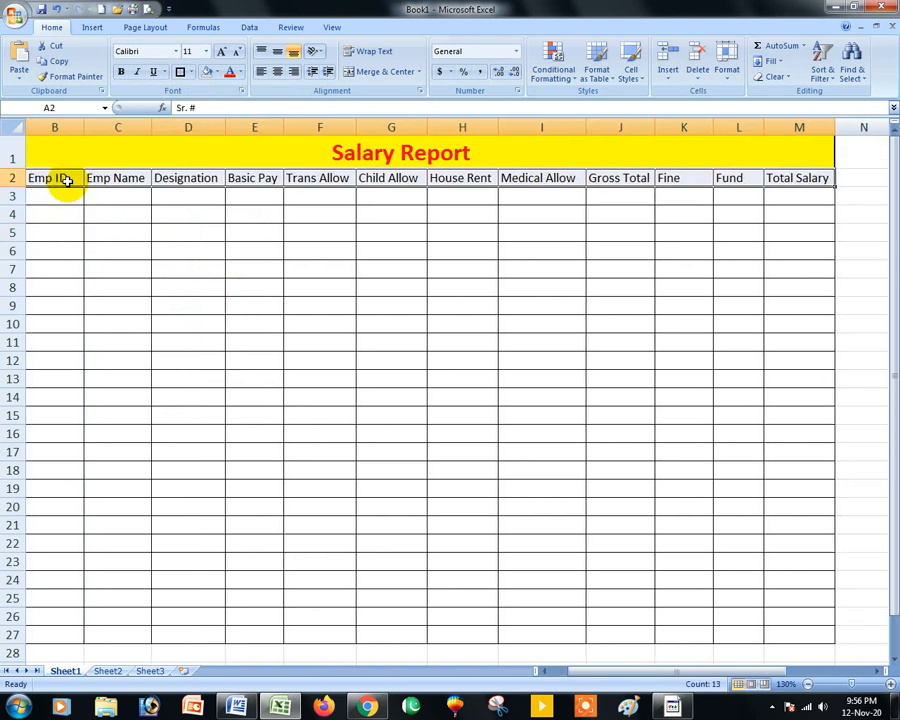
key(ctrl+b)
key(Left)
key(Down)
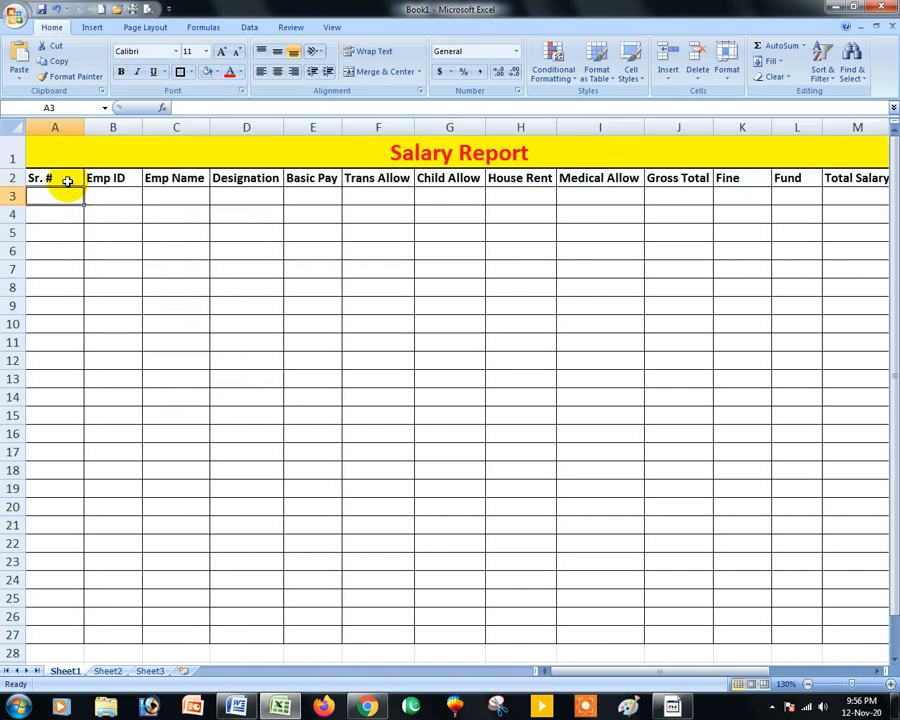
double_click(85, 127)
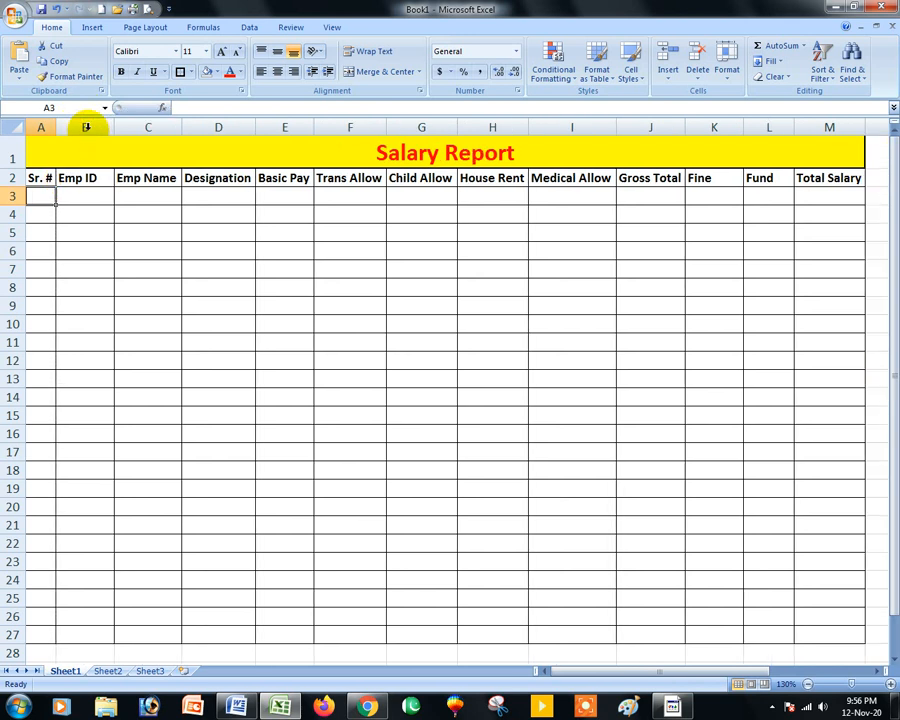
Step: Enter 1 and 2 in A3 and A4, then fill the serial number series down to 25 in A27
click(89, 225)
key(Left)
key(Up)
key(Up)
text(1)
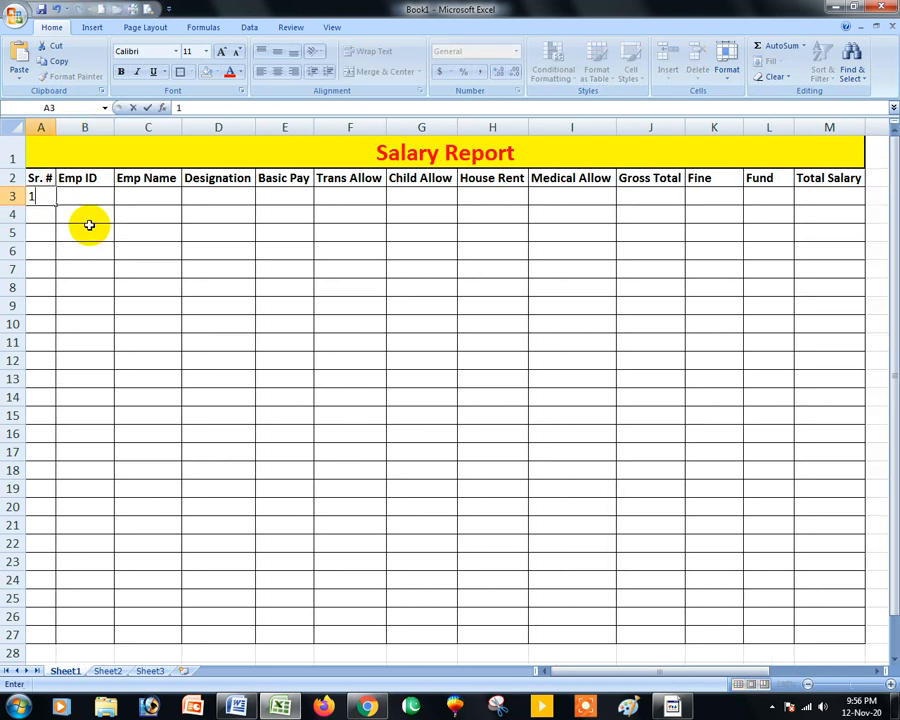
key(Return)
text(2)
key(Up)
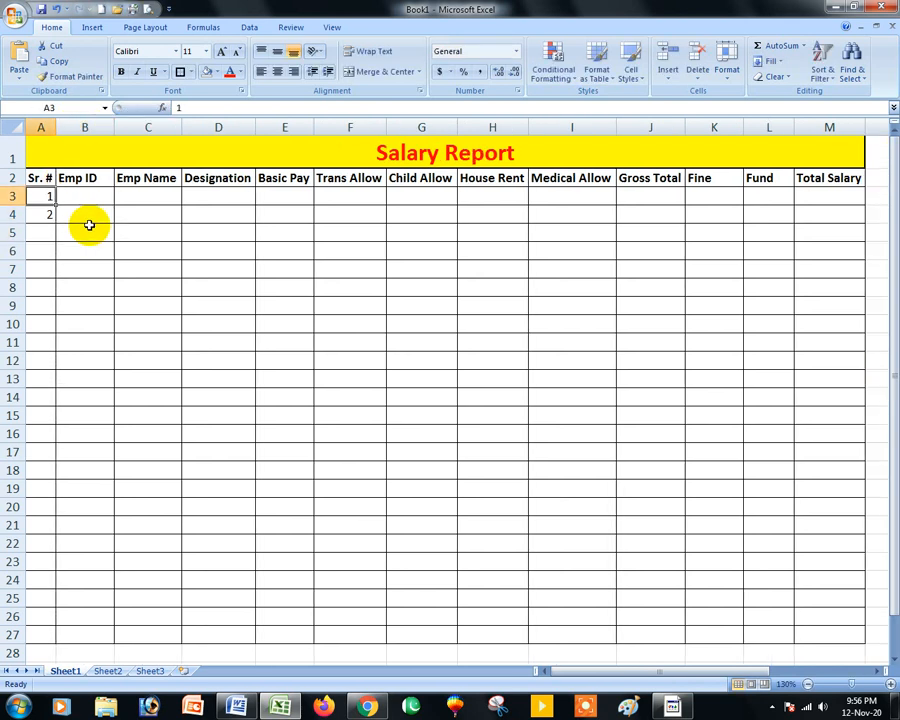
key(shift+Down)
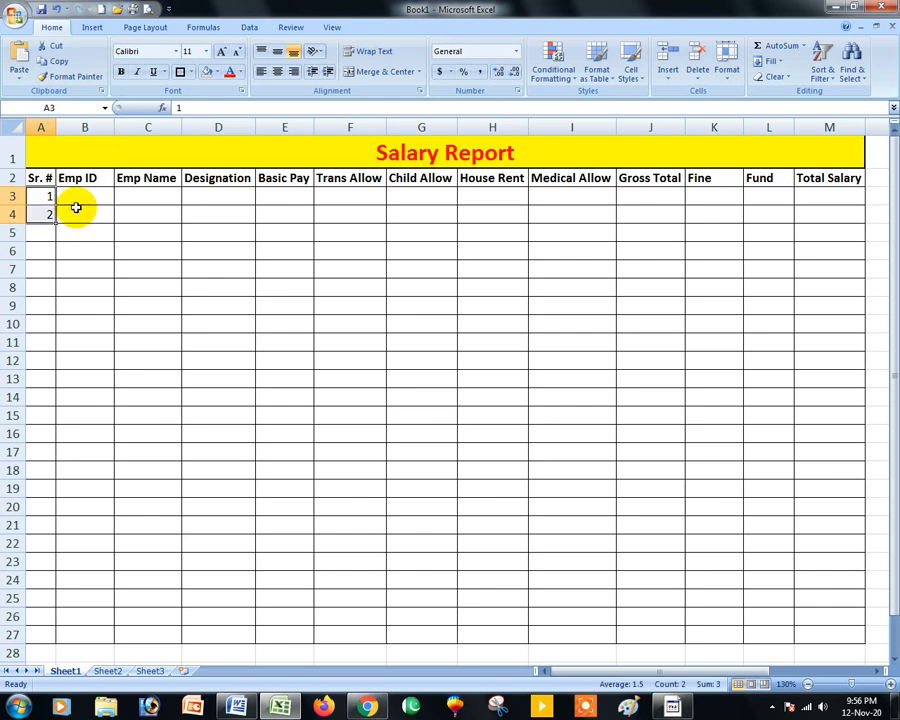
click(57, 226)
drag(42, 198, 56, 639)
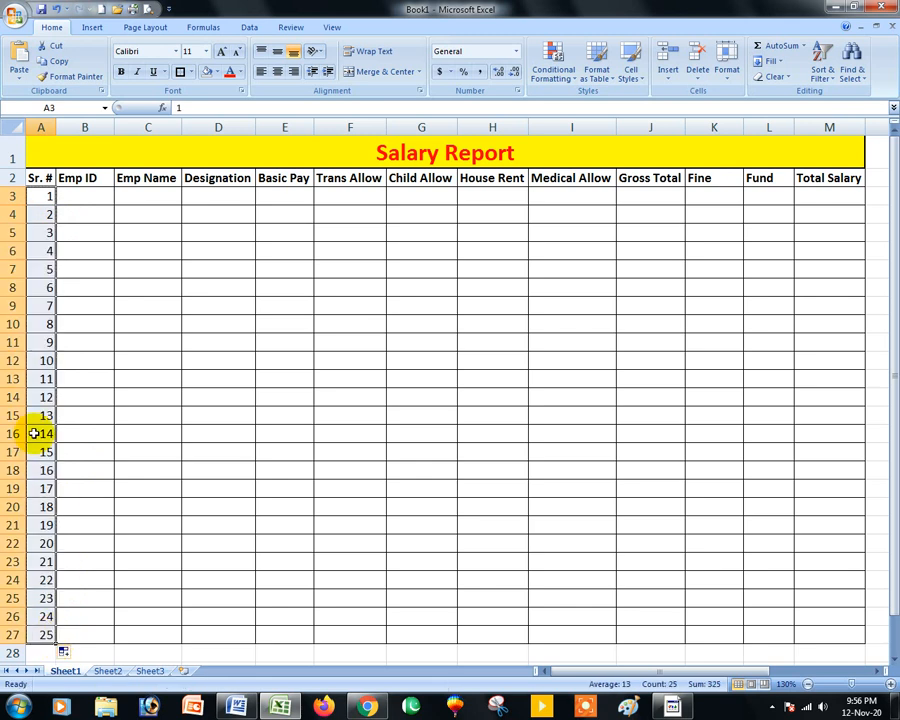
Step: Enter two consecutive employee IDs in B3 and B4, then fill the series down to B27
click(90, 198)
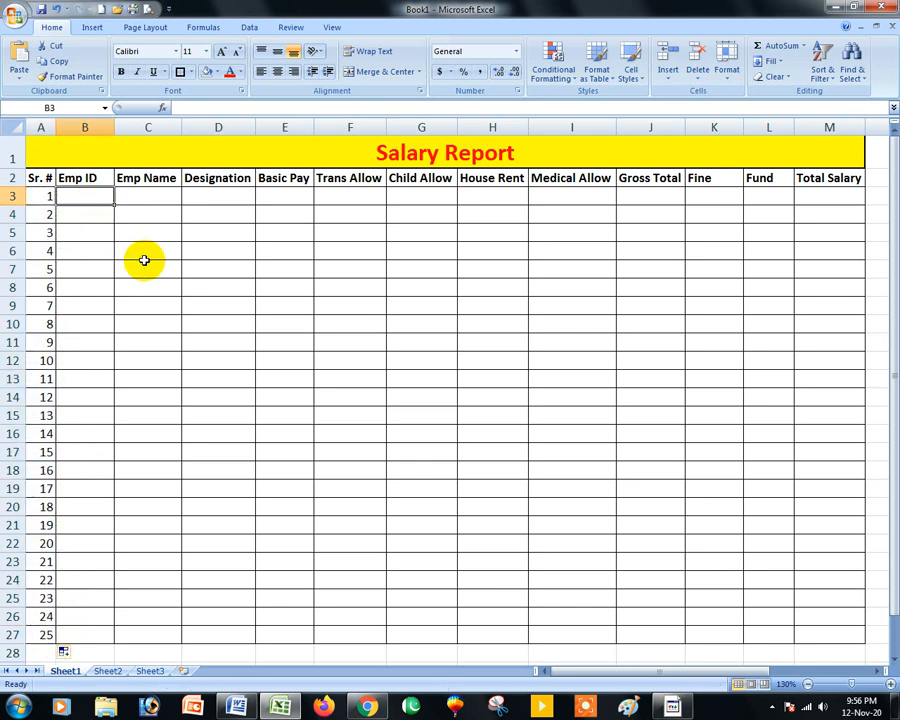
text(1012)
key(Return)
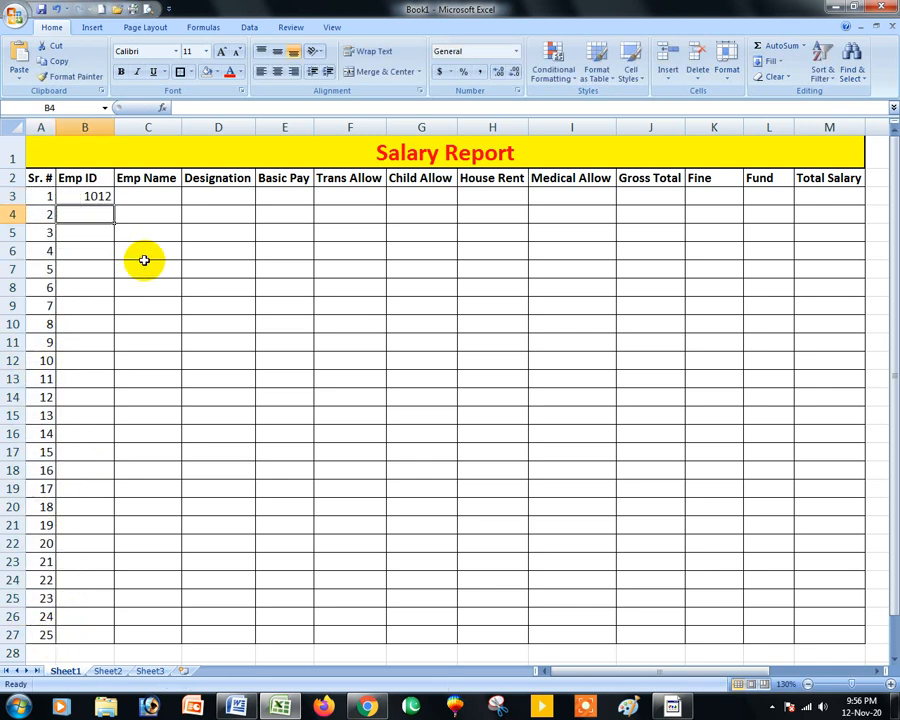
text(1013)
key(ctrl+Return)
key(Up)
key(shift+Down)
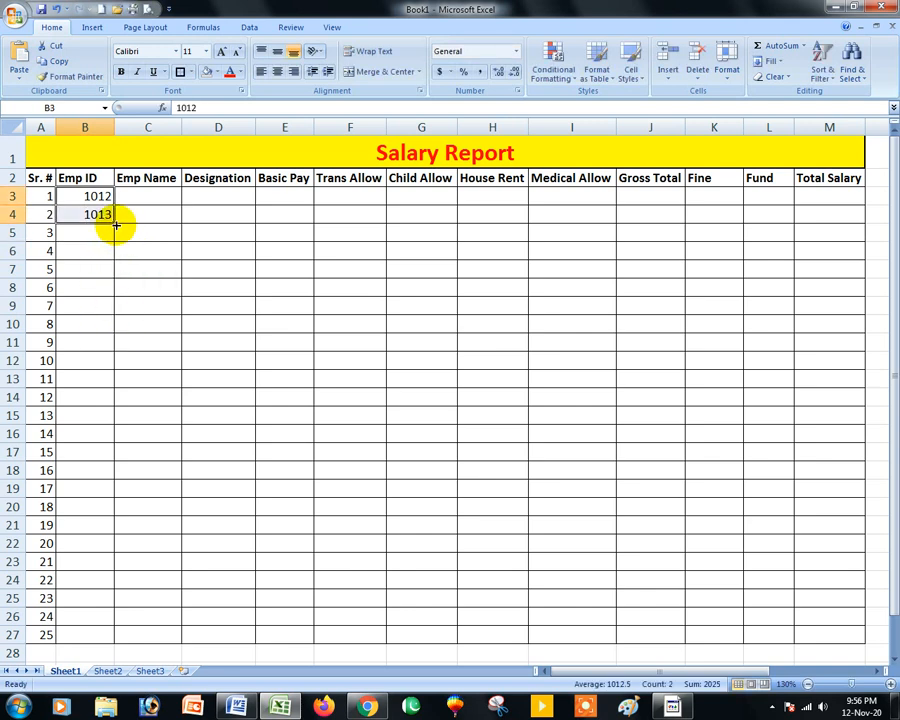
double_click(115, 223)
Step: Enter the first four employee names in C3 through C6
click(146, 195)
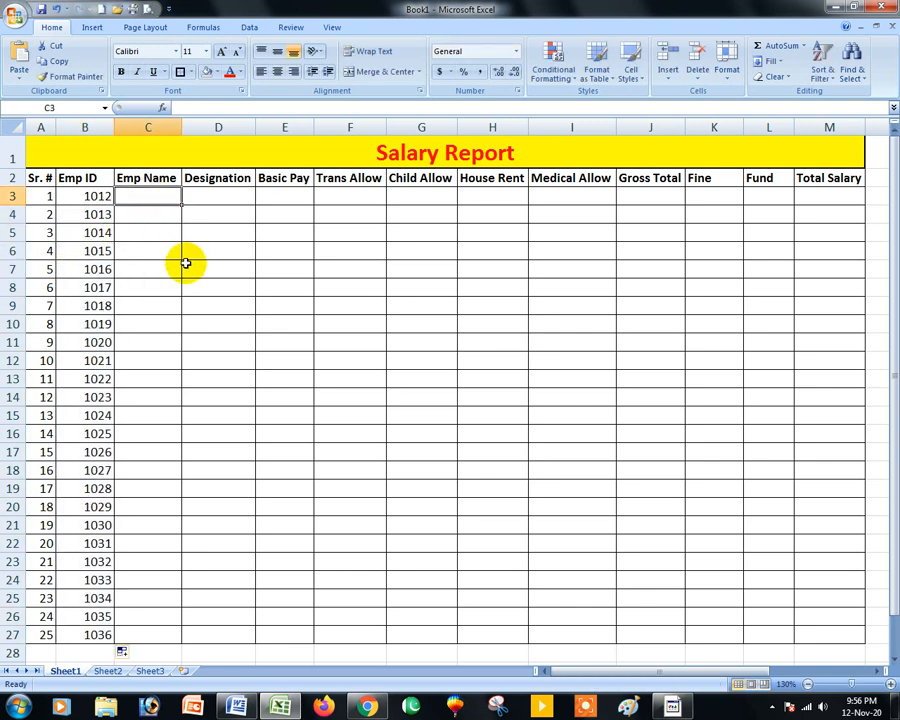
text(Yasir)
key(Return)
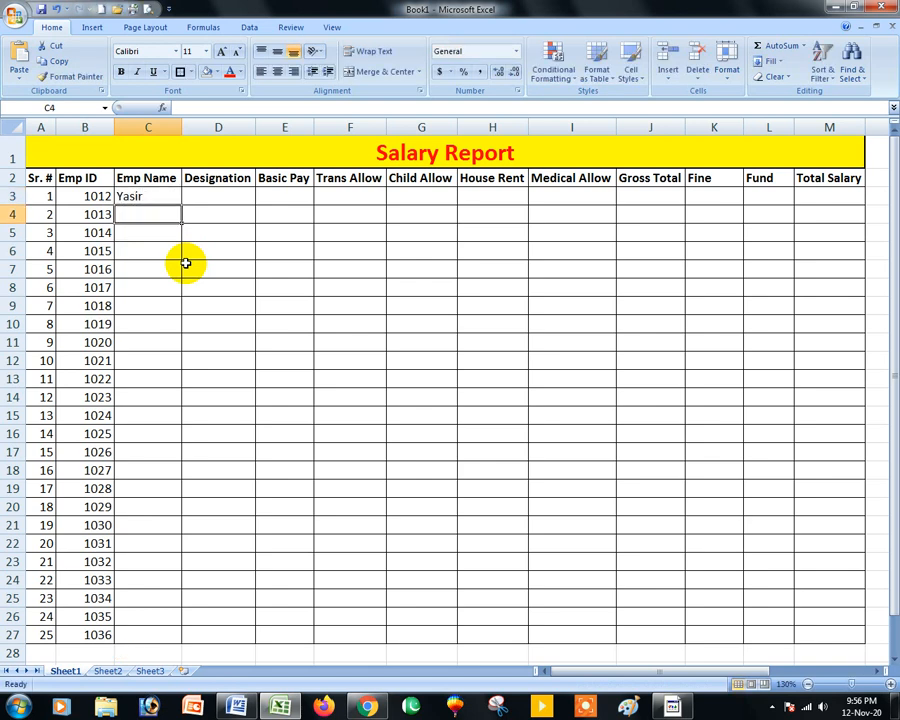
text(Usman)
key(Return)
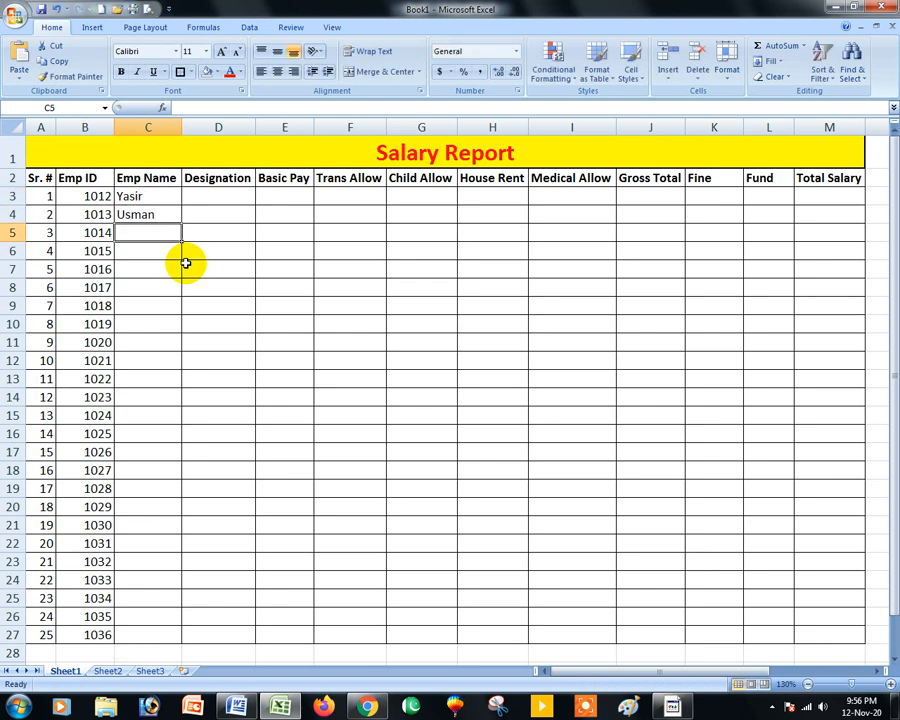
text(Iqbal)
key(Return)
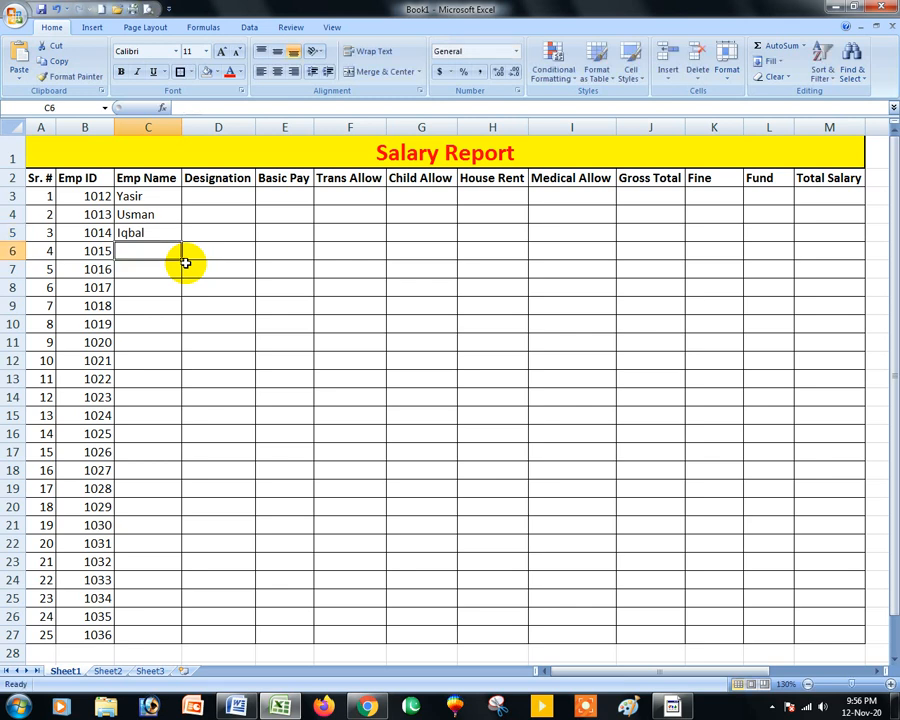
text(Hussnain)
key(Return)
Step: Enter the next four employee names in C7 through C10
text(Tariq)
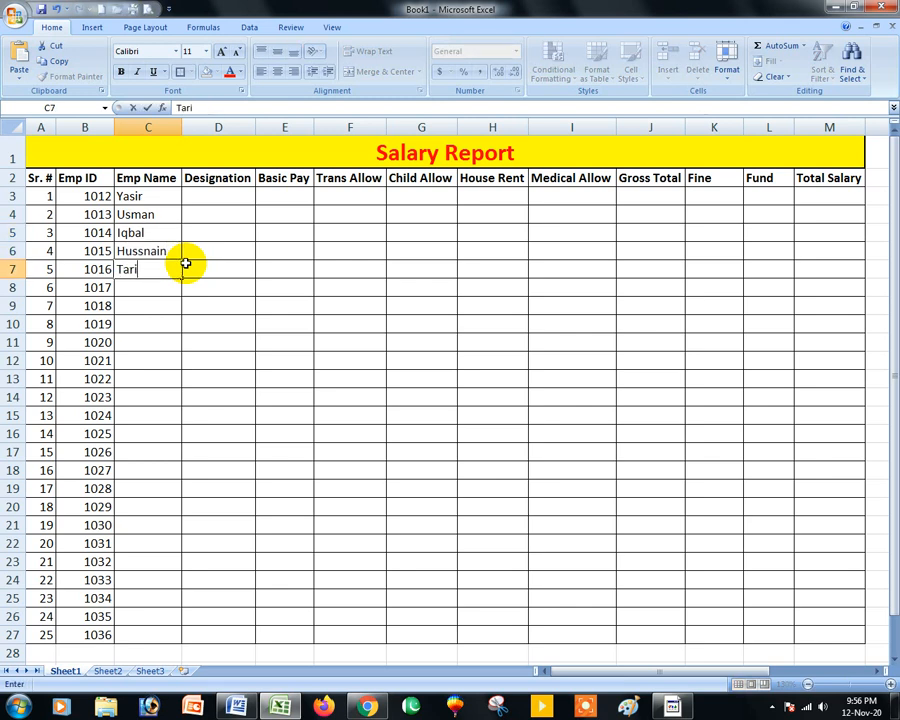
key(Return)
text(Amjad)
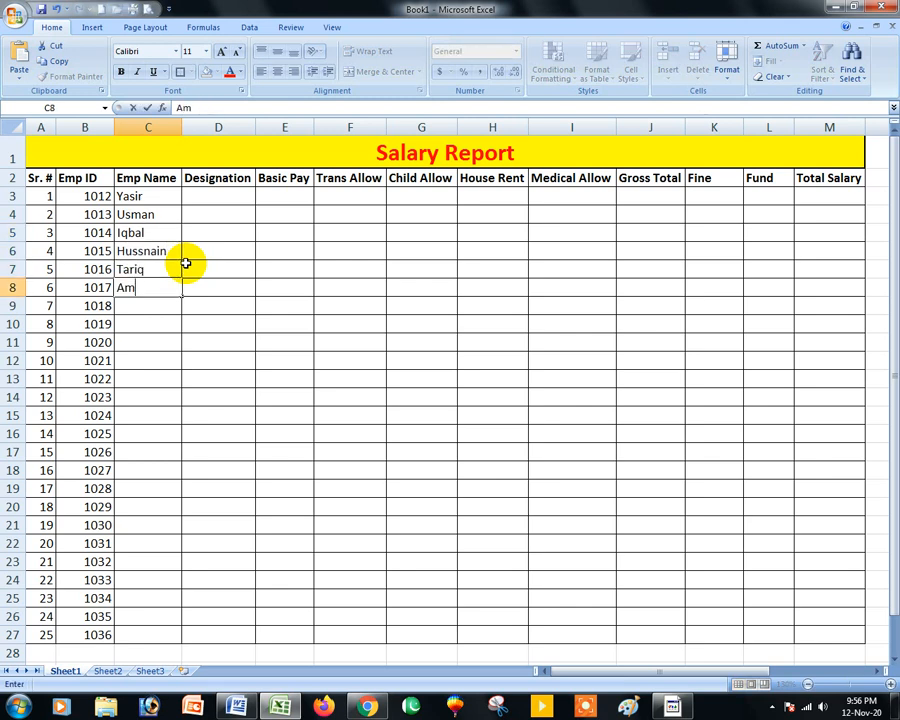
key(Return)
text(Shafi)
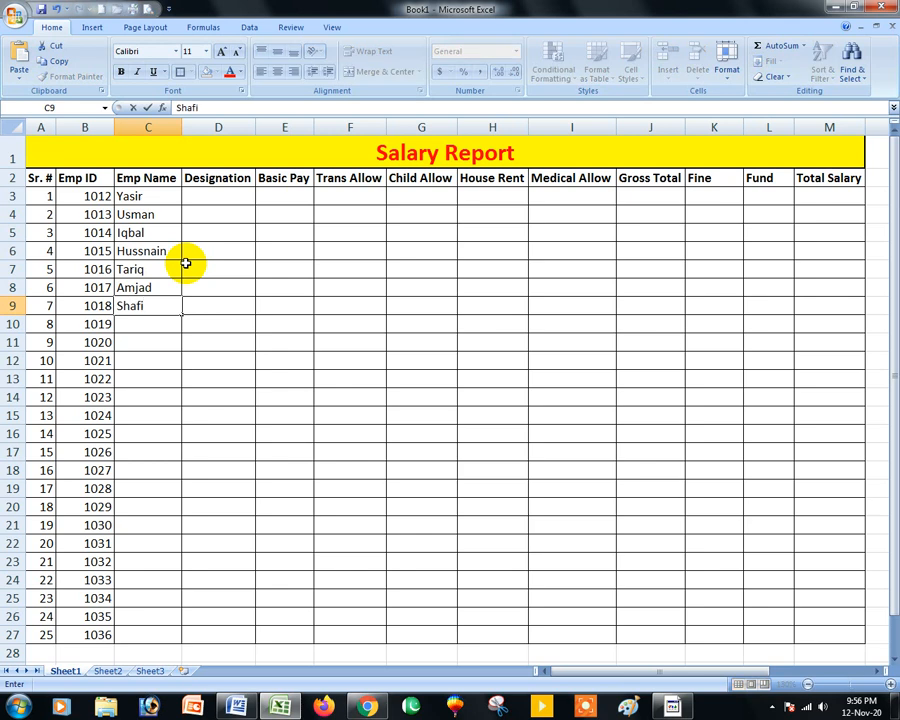
text(que)
key(Return)
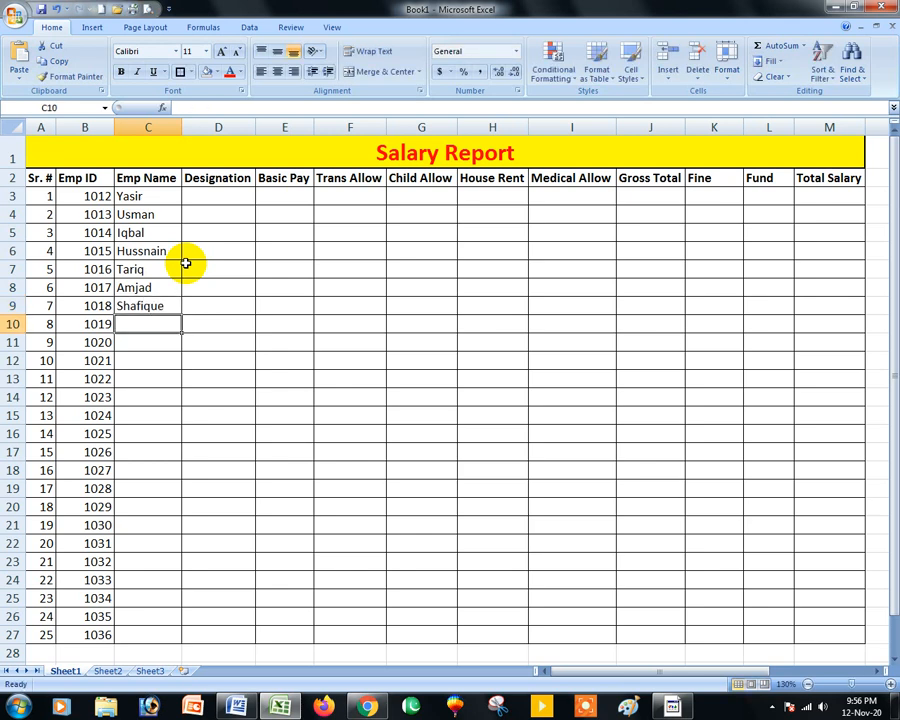
text(Ahmer)
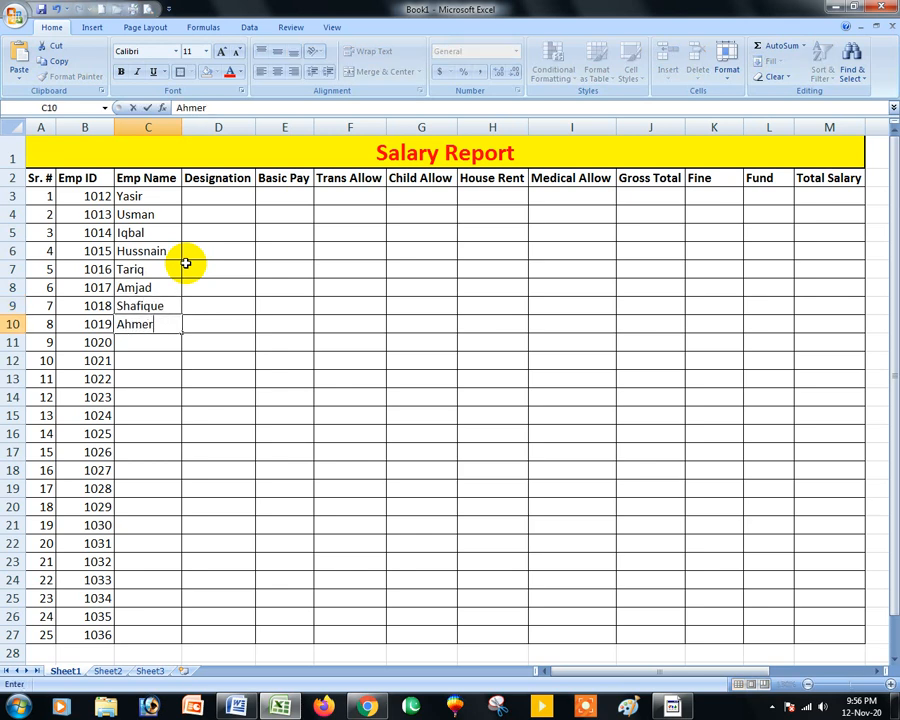
key(Return)
Step: Enter the employee names for serial numbers 9 and 10 in C11 and C12
text(Ahitsh)
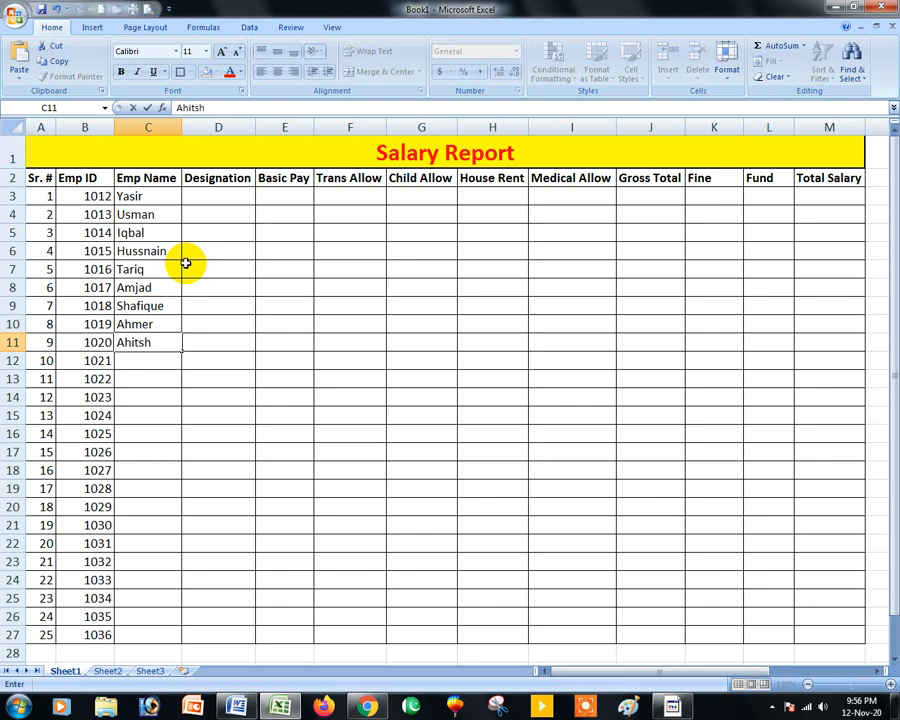
text(am)
key(Return)
text(Munmi)
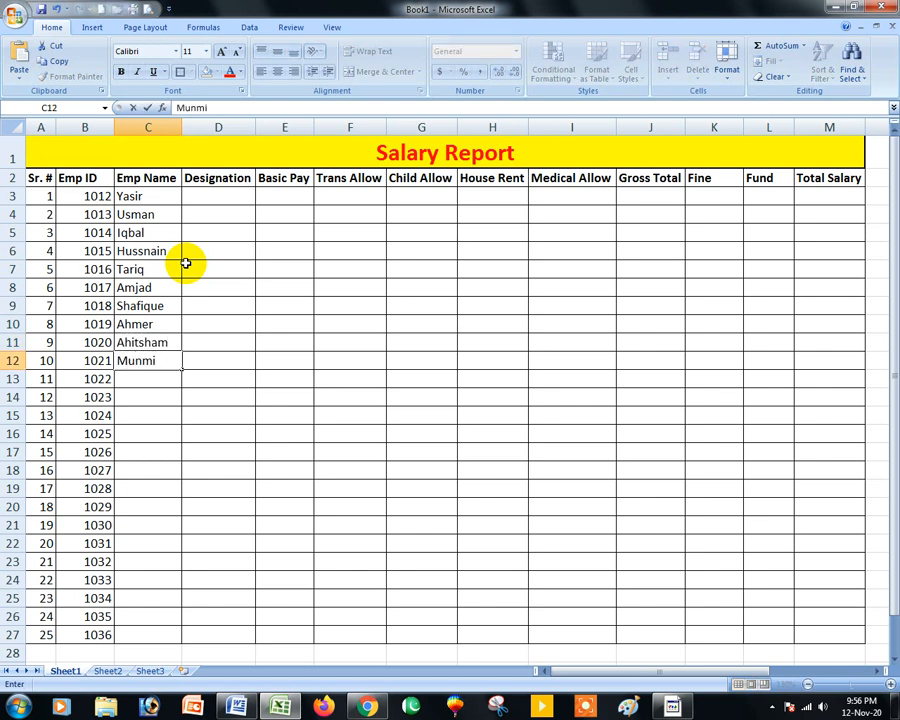
key(BackSpace)
key(BackSpace)
text(nir)
key(Return)
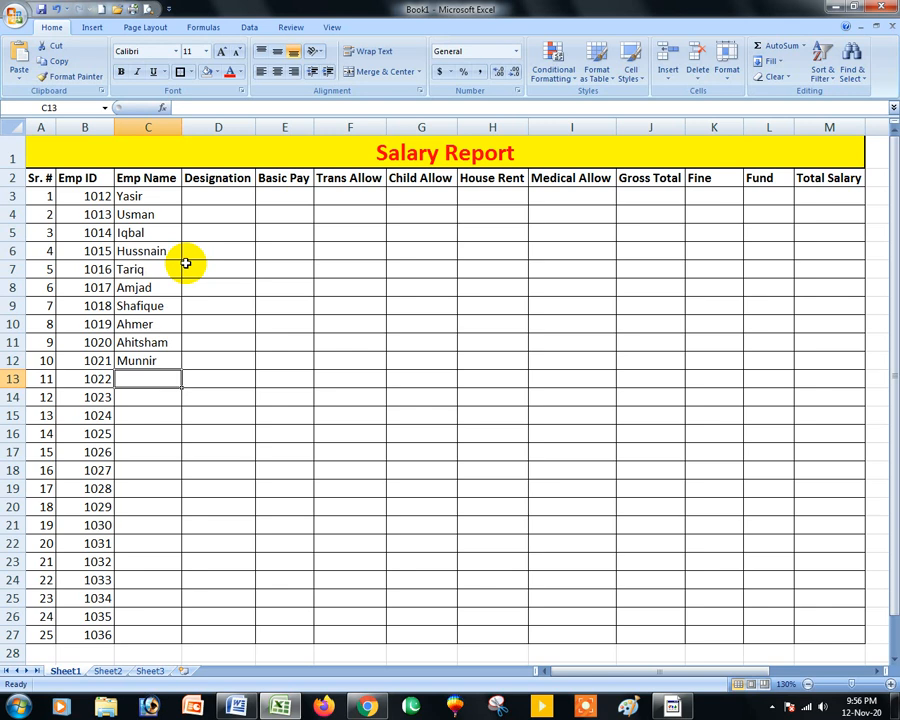
Step: Correct the spelling of the employee name in C12 by removing the duplicated letter n
key(Up)
key(F2)
key(Left)
key(Left)
key(BackSpace)
key(Return)
Step: Enter the employee names for serial numbers 11 and 12 in C13 and C14
text(Parvaiz)
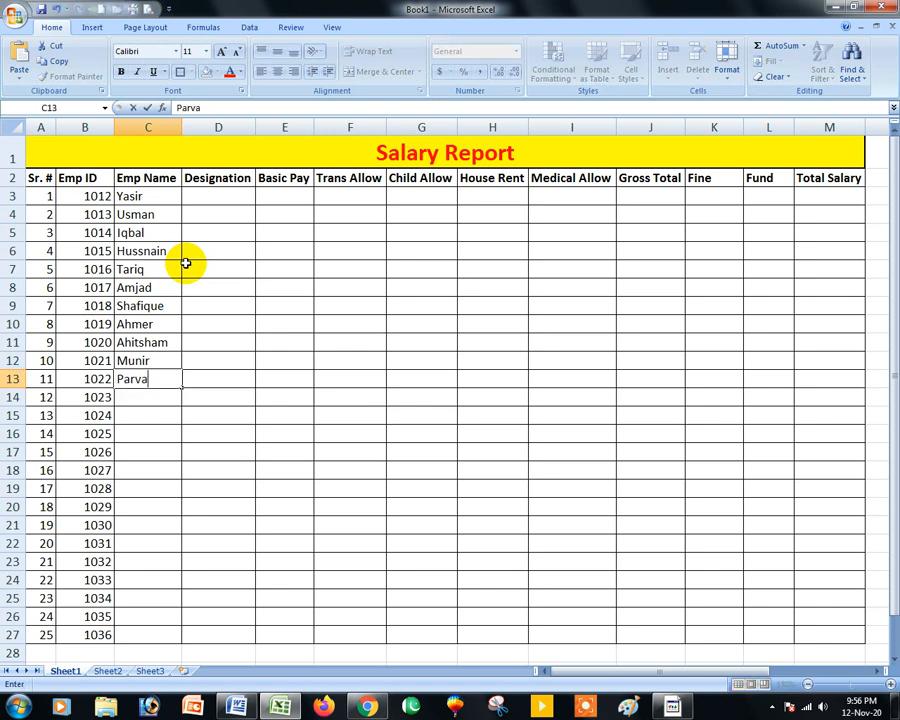
key(Return)
text(Ehsan)
key(Return)
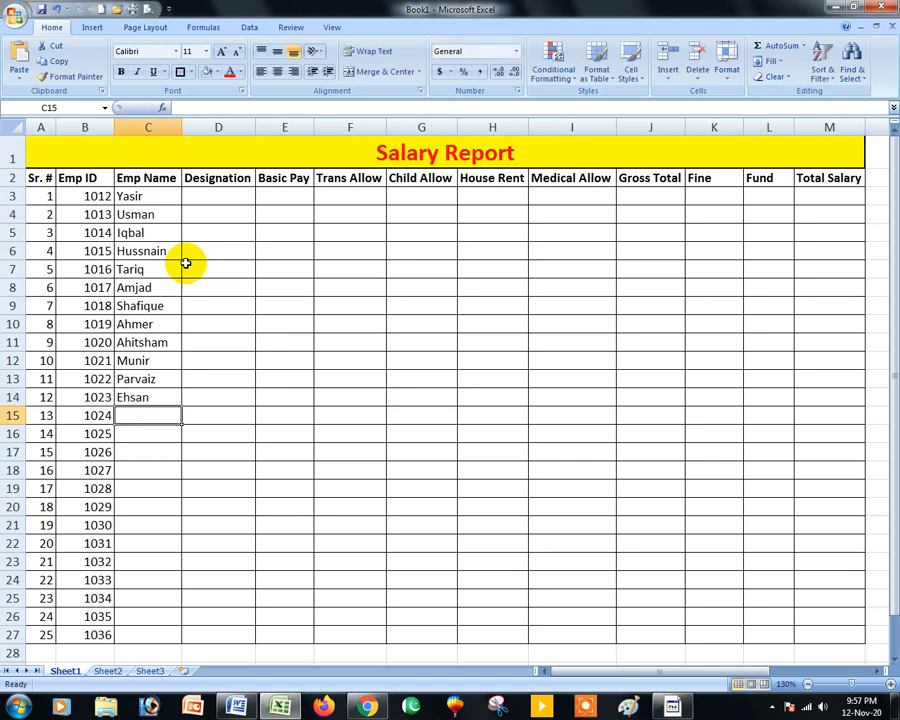
Step: Enter the employee names for serial numbers 13 to 15 in C15 through C17
text(Qasim)
key(Return)
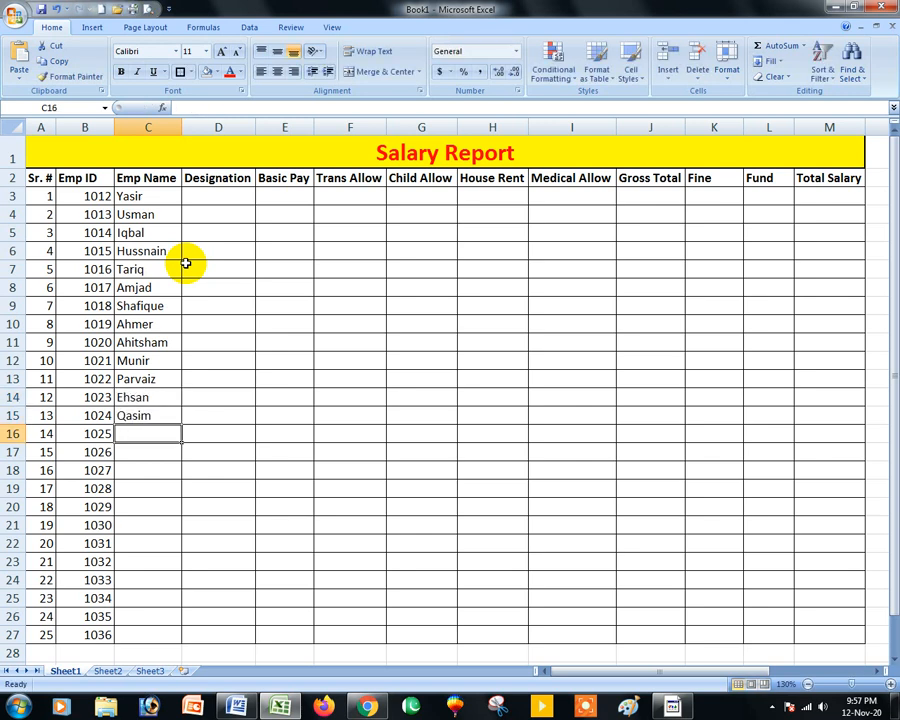
text(Azam)
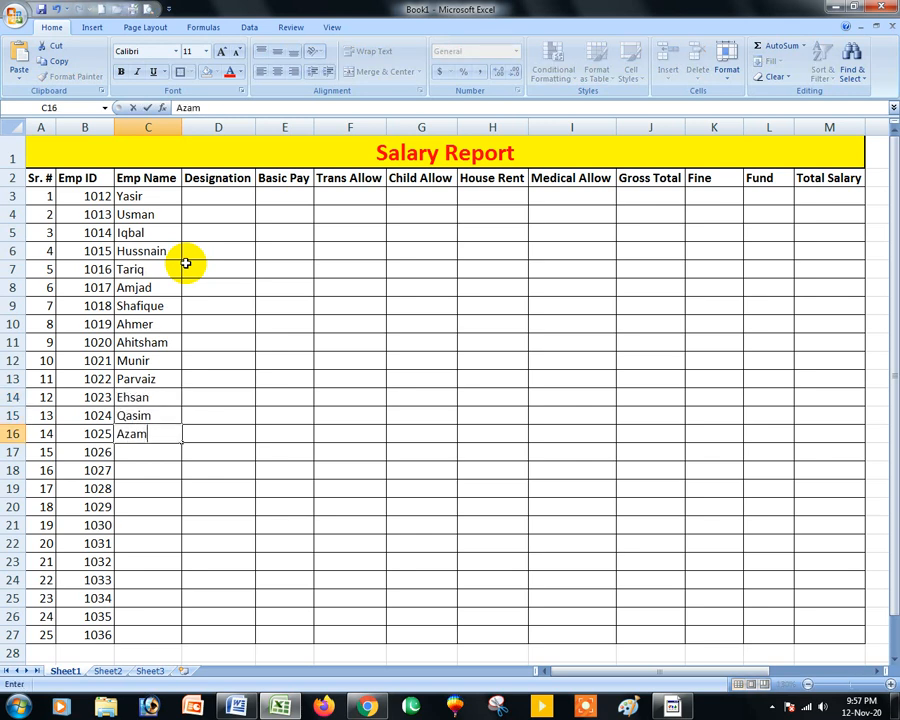
key(Return)
text(Sohaib)
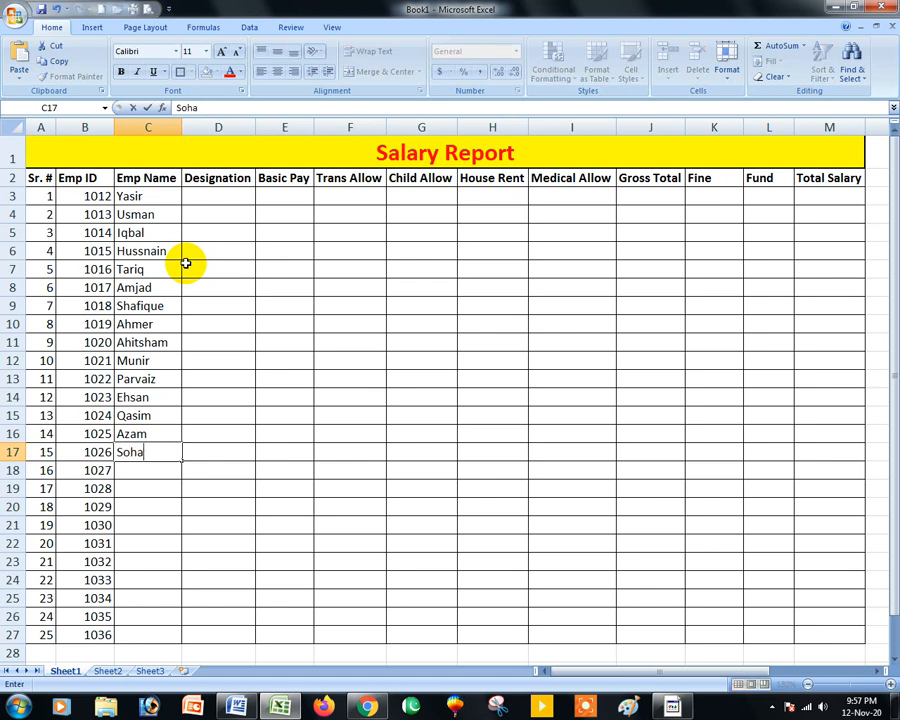
key(Return)
Step: Enter the employee names for serial numbers 16 to 18 in C18 through C20
text(Az)
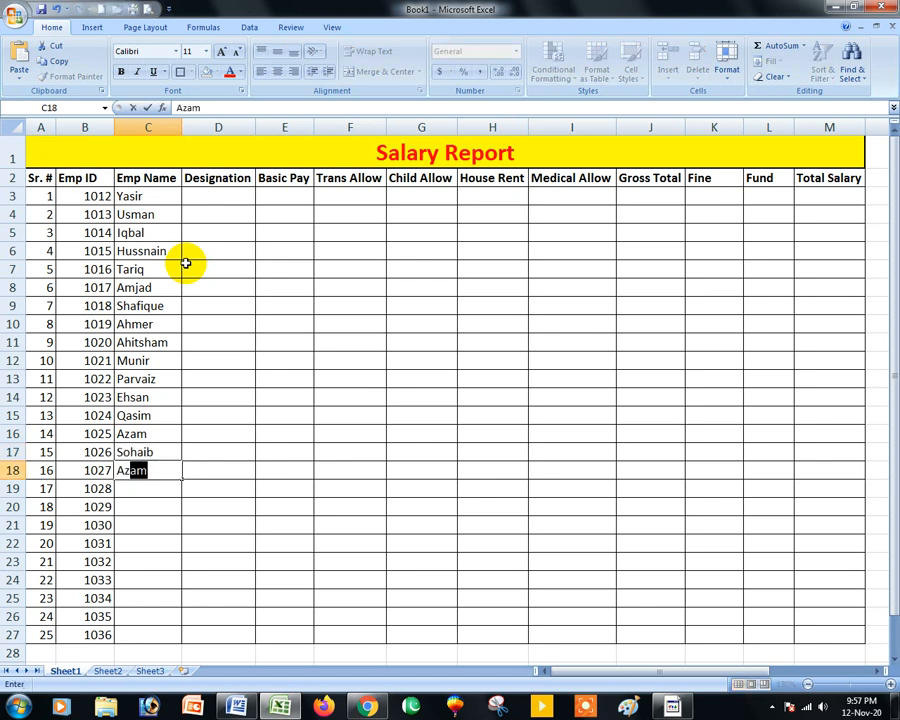
key(BackSpace)
key(BackSpace)
text(Noman)
key(Return)
text(Ad)
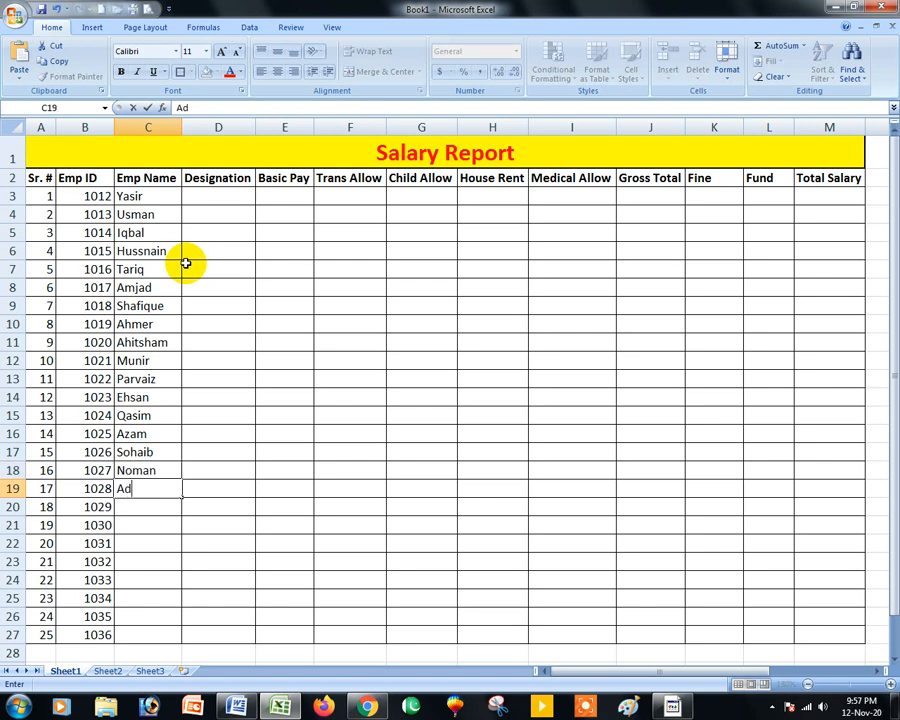
text(eel)
key(Return)
text(Tanvir)
key(Return)
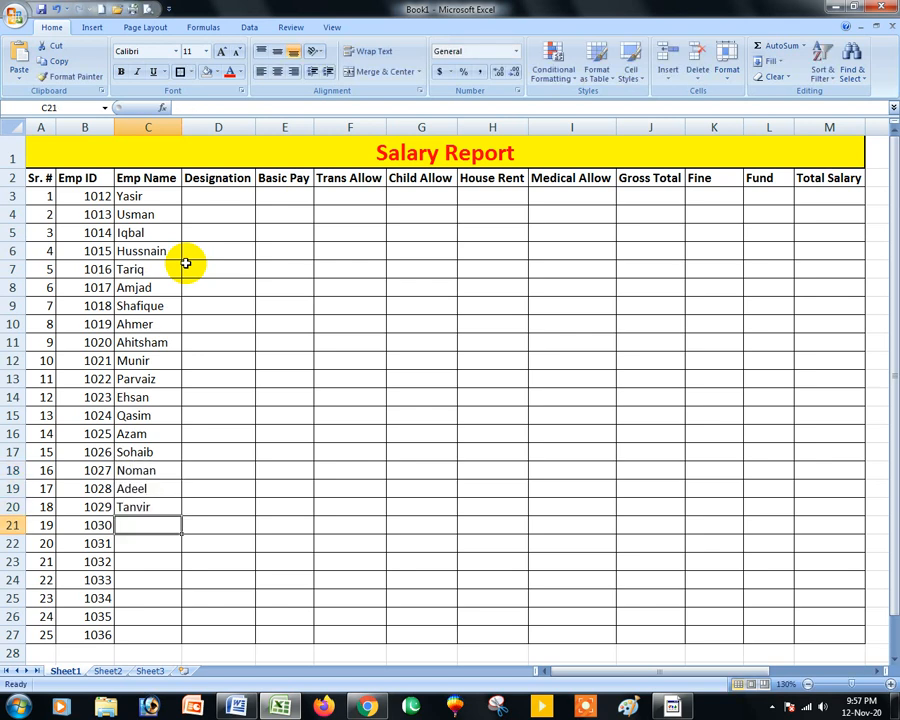
Step: Enter the employee names for serial numbers 19 and 20 in C21 and C22
text(Usama)
key(Return)
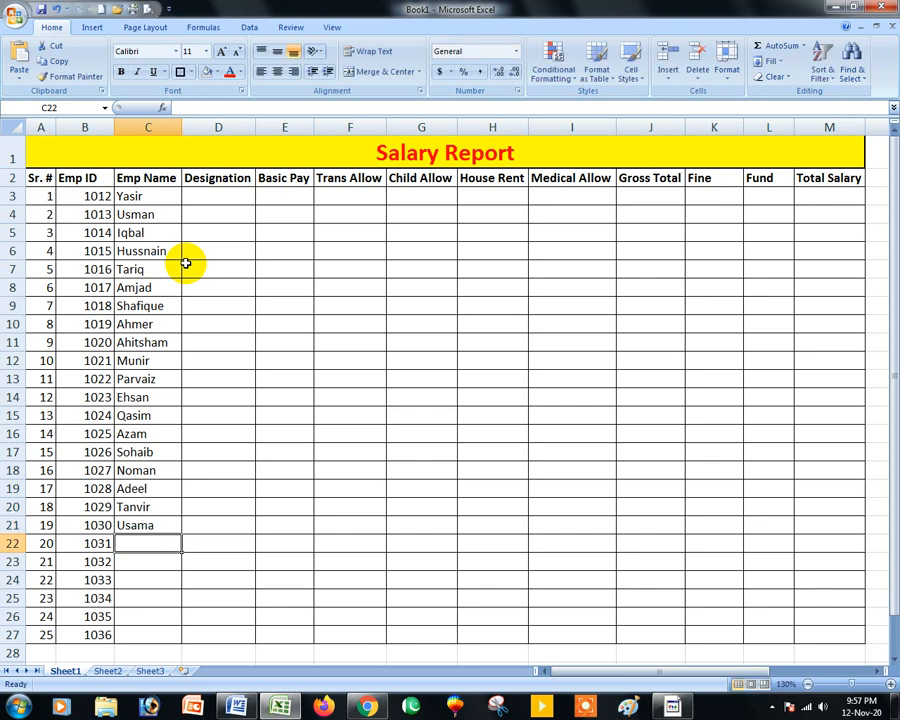
text(Kashg)
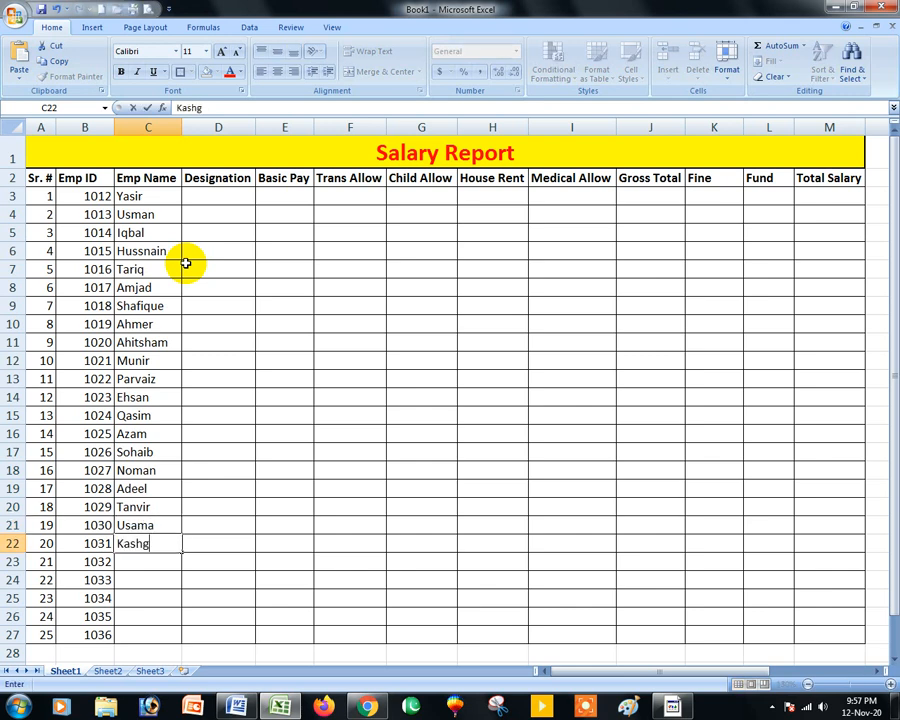
text(f)
key(Return)
Step: Enter the employee names for serial numbers 21 and 22 in C23 and C24
text(Lia)
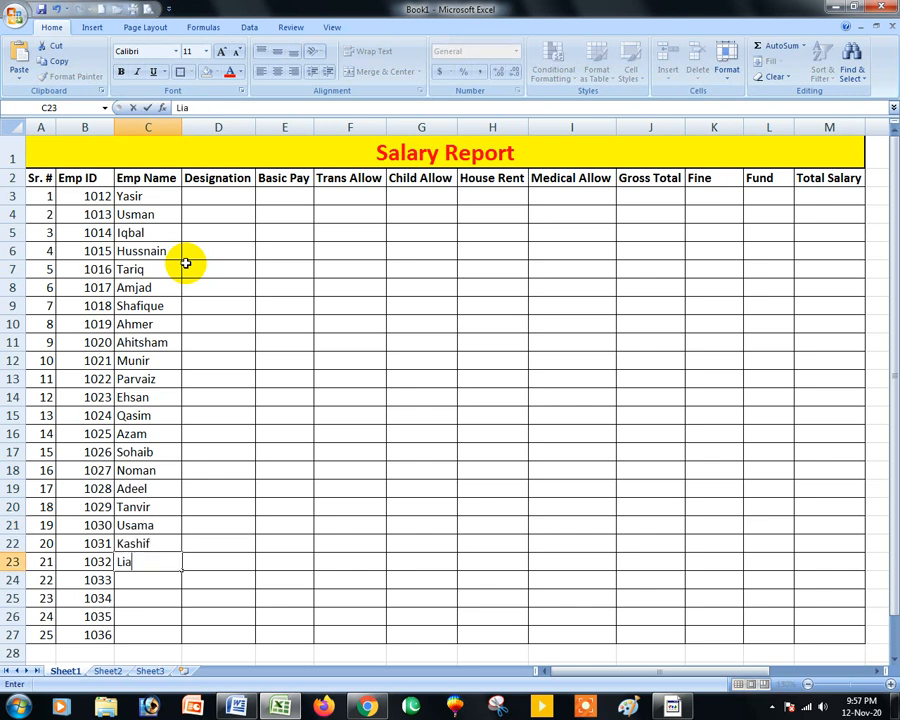
text(qat)
key(Return)
text(Bilal)
key(Return)
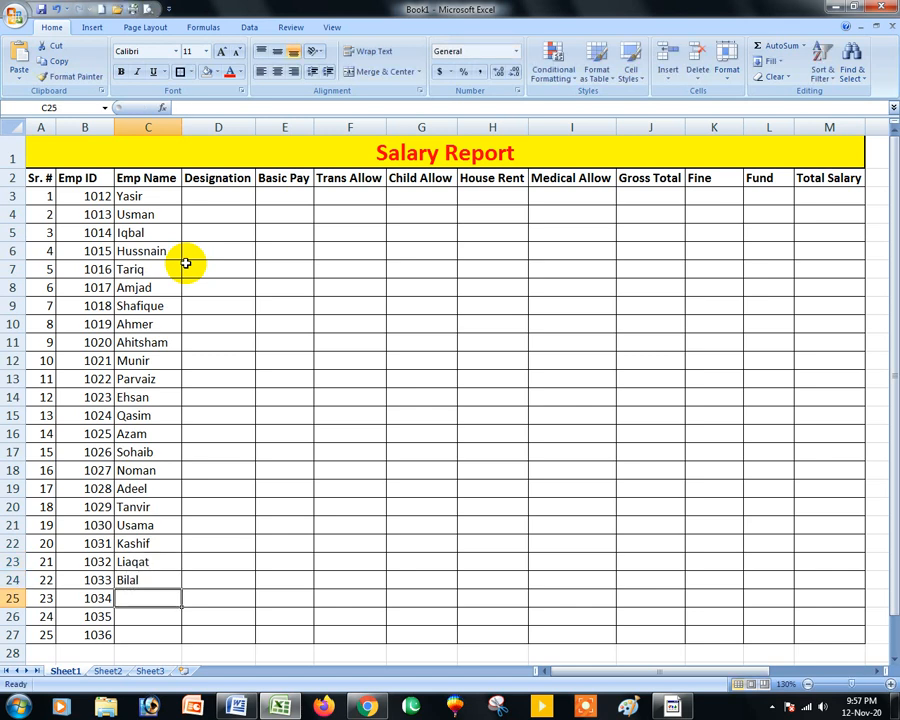
Step: Enter the last three employee names, serial numbers 23 to 25, in C25 through C27
text(Vicky)
key(Return)
text(Sikdan)
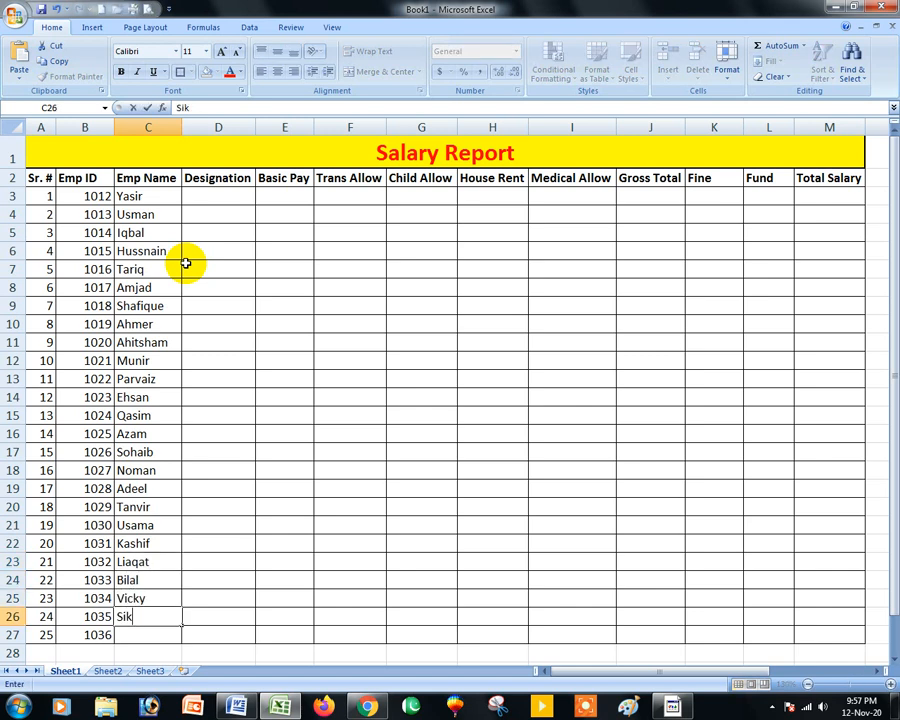
key(BackSpace)
key(BackSpace)
text(andar)
key(Return)
text(Ta)
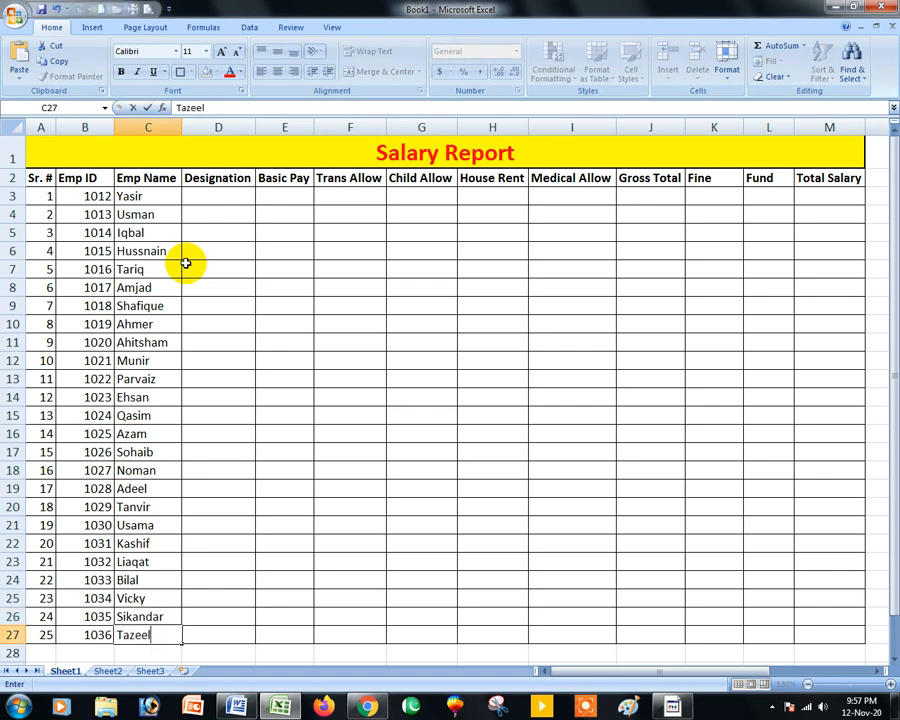
text(zeel)
key(ctrl+Return)
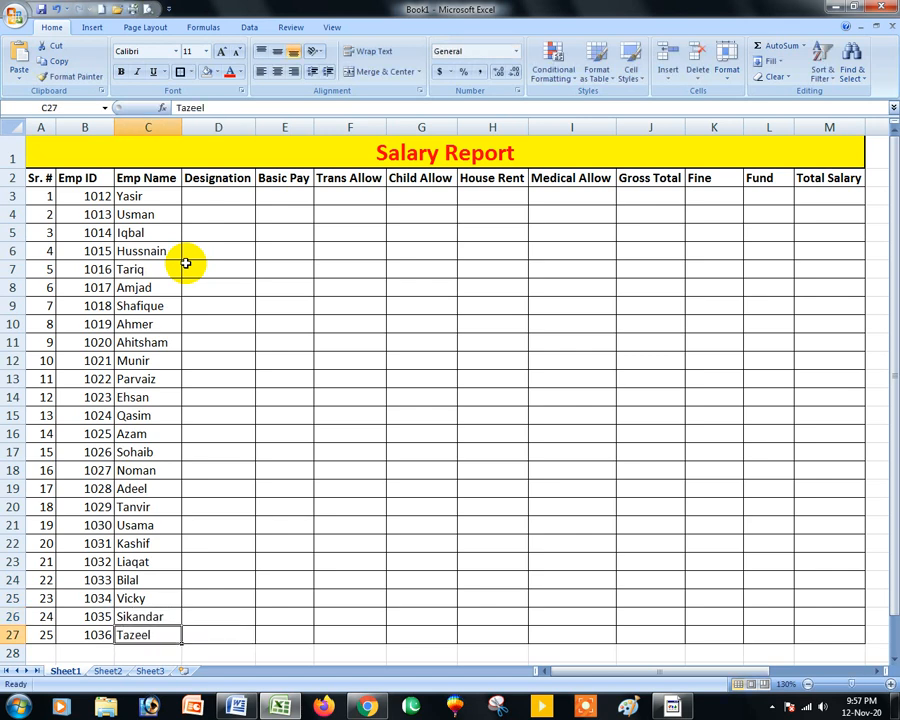
Step: Select the employee names from C27 up to C3
key(shift+Up)
key(shift+Up)
key(shift+Up)
key(shift+Up)
key(shift+Up)
key(shift+Up)
key(shift+Up)
key(shift+Up)
key(shift+Up)
key(shift+Up)
key(shift+Up)
key(shift+Up)
key(shift+Up)
key(shift+Up)
key(shift+Up)
key(shift+Up)
key(shift+Up)
key(shift+Up)
key(shift+Up)
key(shift+Up)
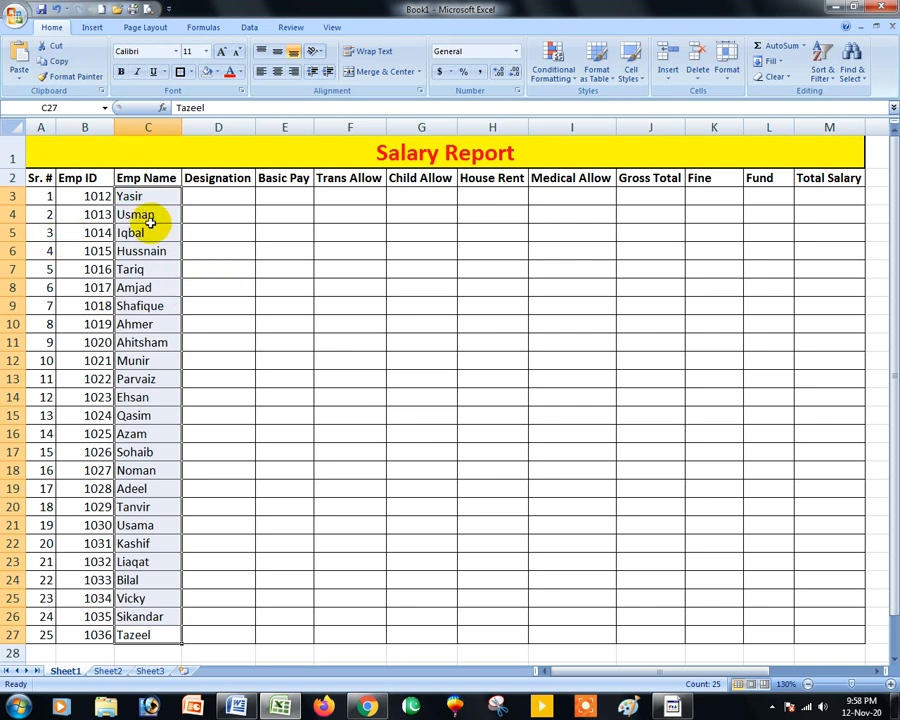
Step: Import the employee names in C3:C27 as a new custom list for fill sequences, reviewing the list entries before accepting
drag(147, 195, 150, 634)
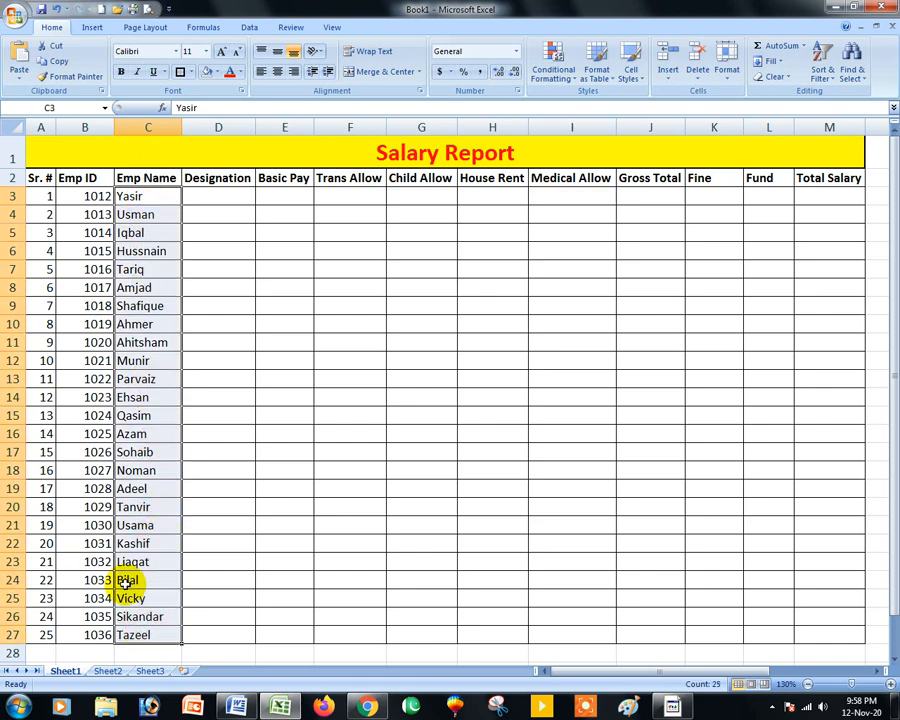
click(14, 16)
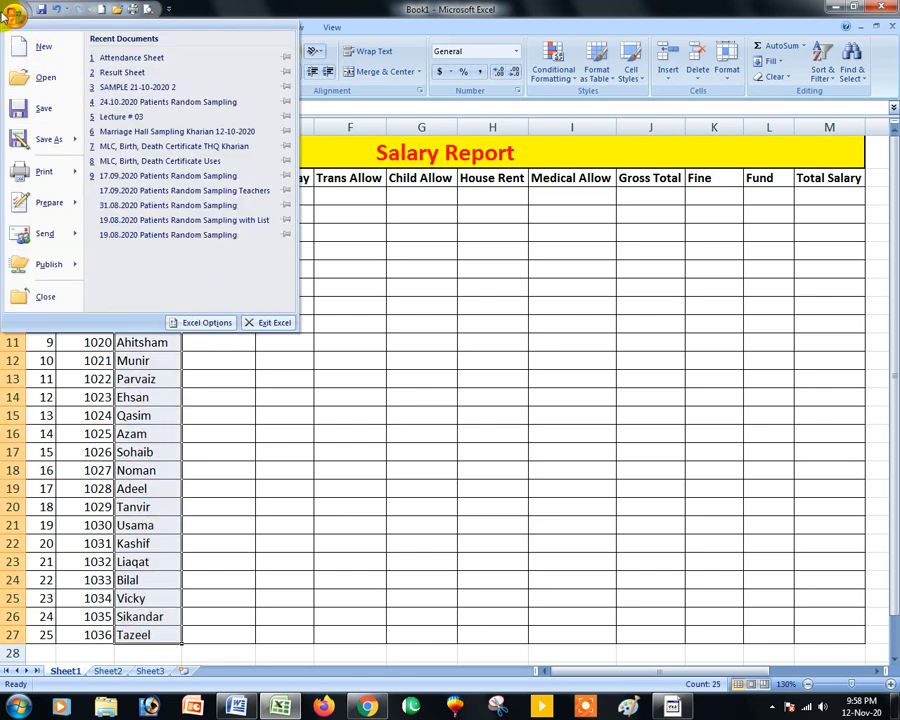
click(205, 322)
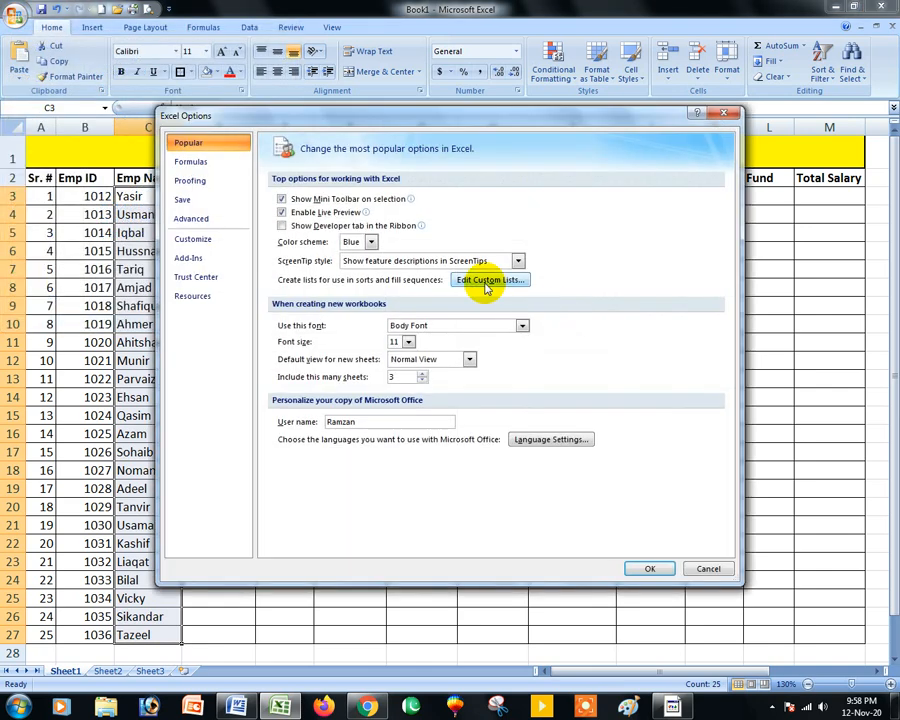
click(488, 285)
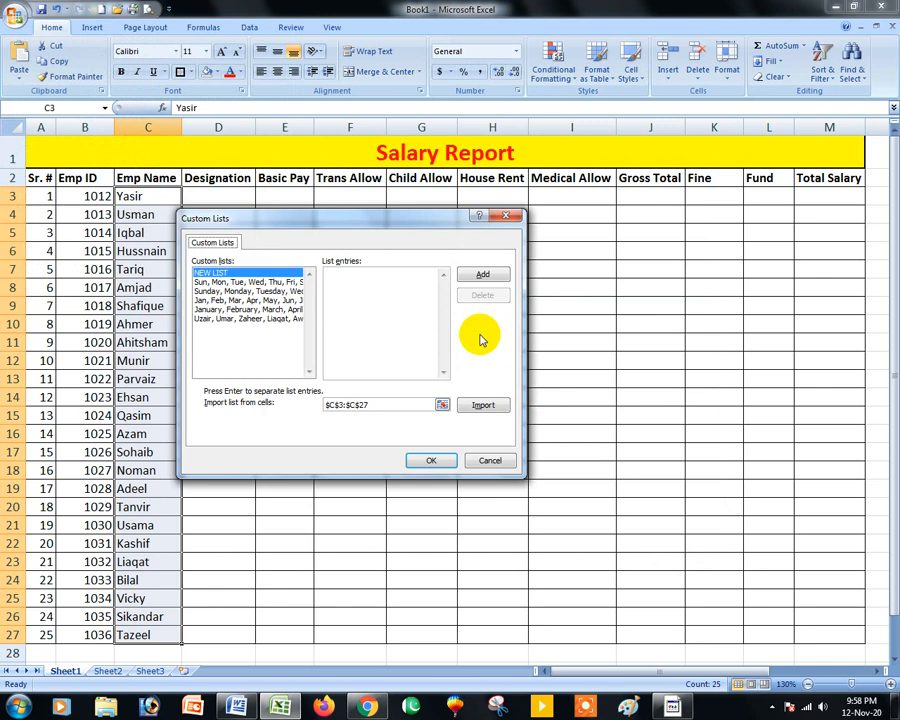
click(484, 404)
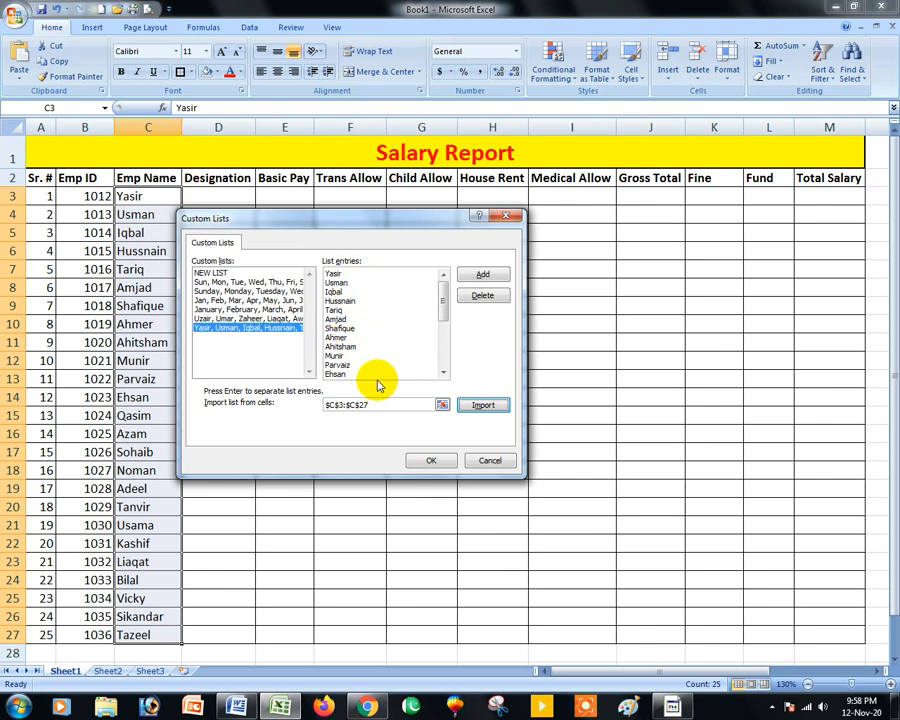
click(443, 372)
click(443, 372)
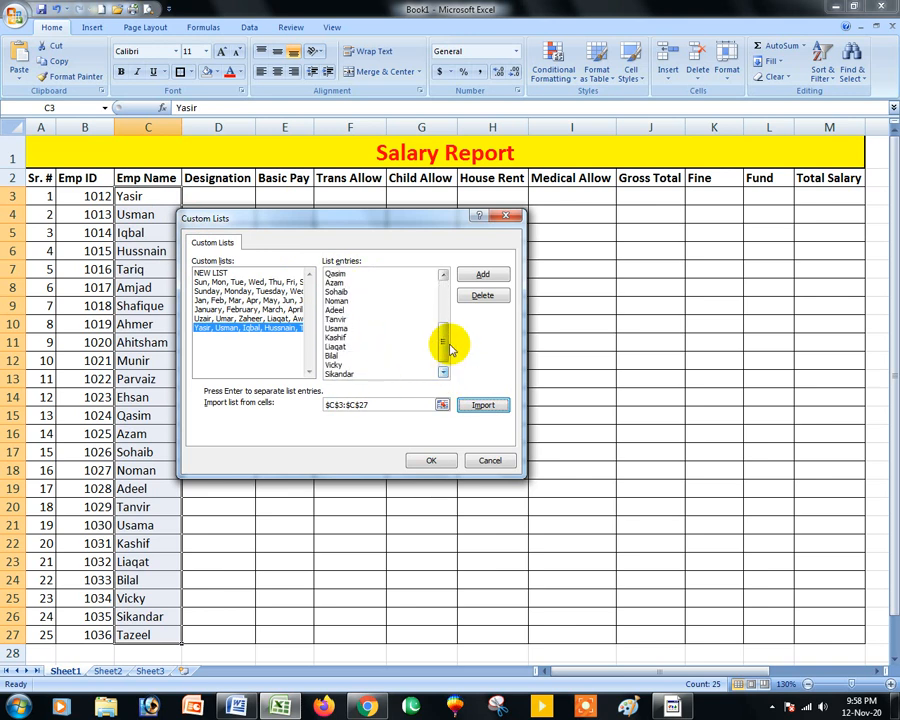
click(443, 372)
drag(443, 343, 445, 287)
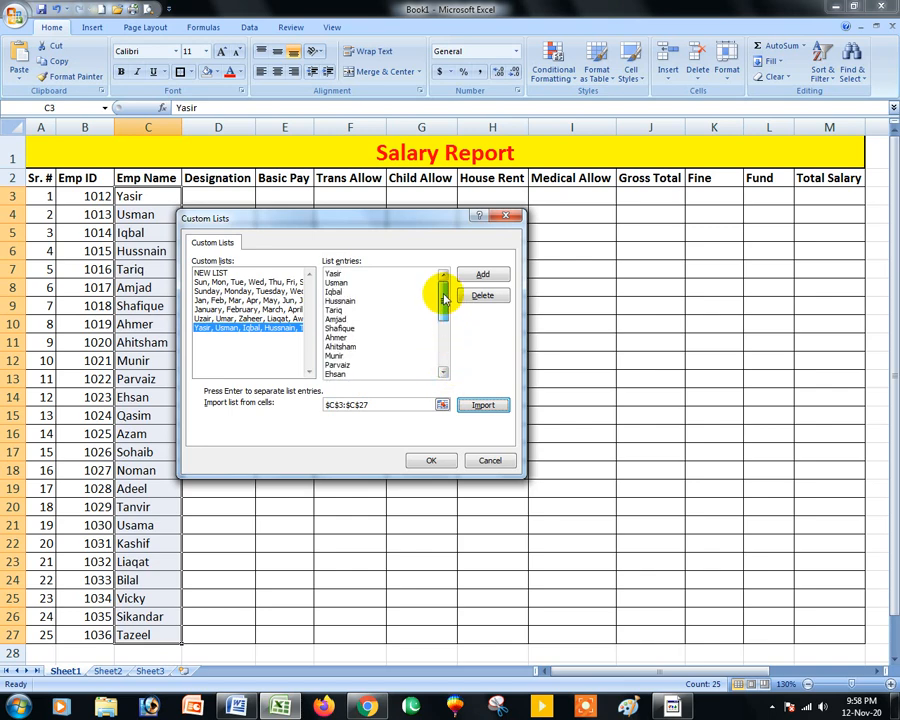
click(430, 462)
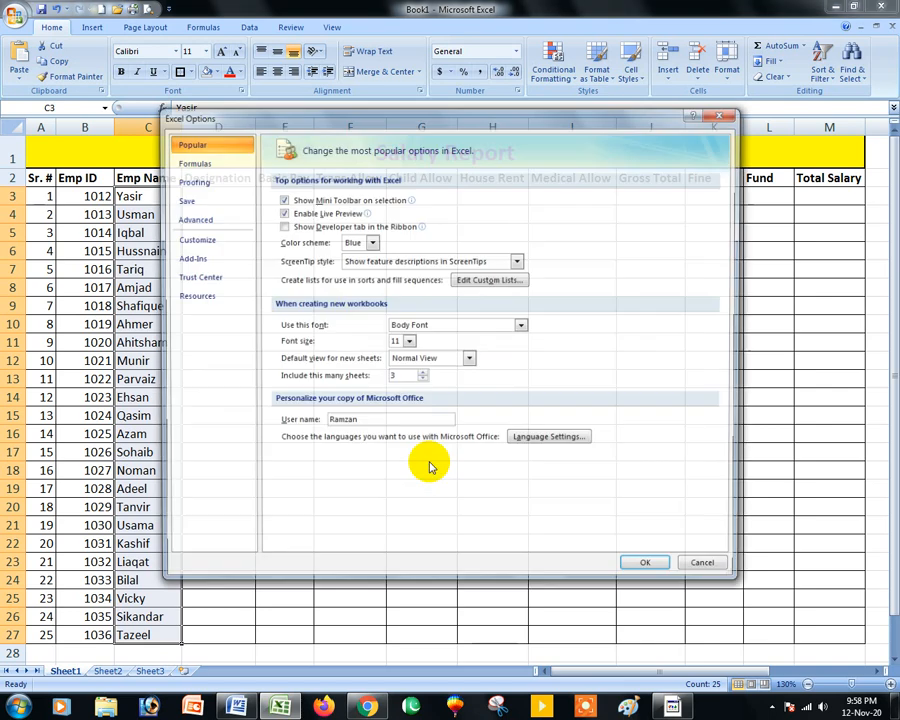
click(647, 567)
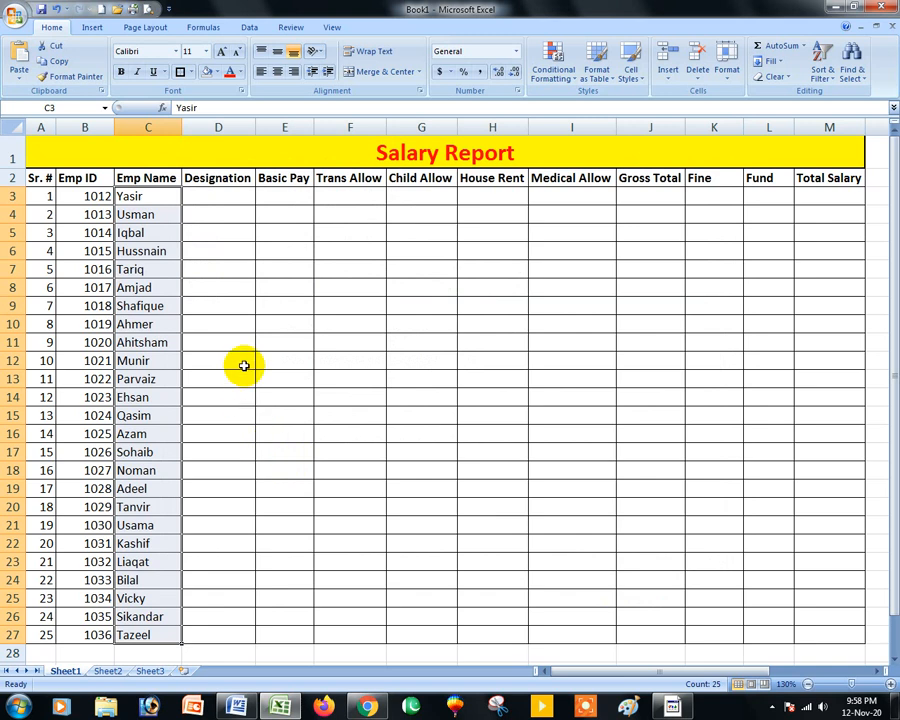
Step: Replace the names in C3:C27 by entering only the first employee's name in C3 and autofilling the custom list down
key(Delete)
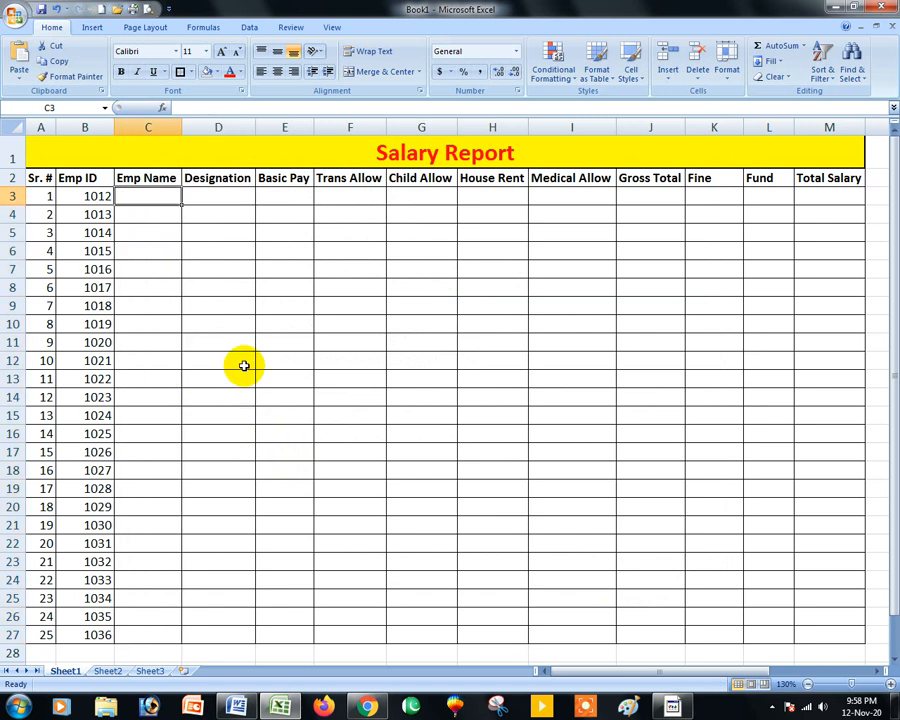
text(Yasir)
key(Return)
key(Up)
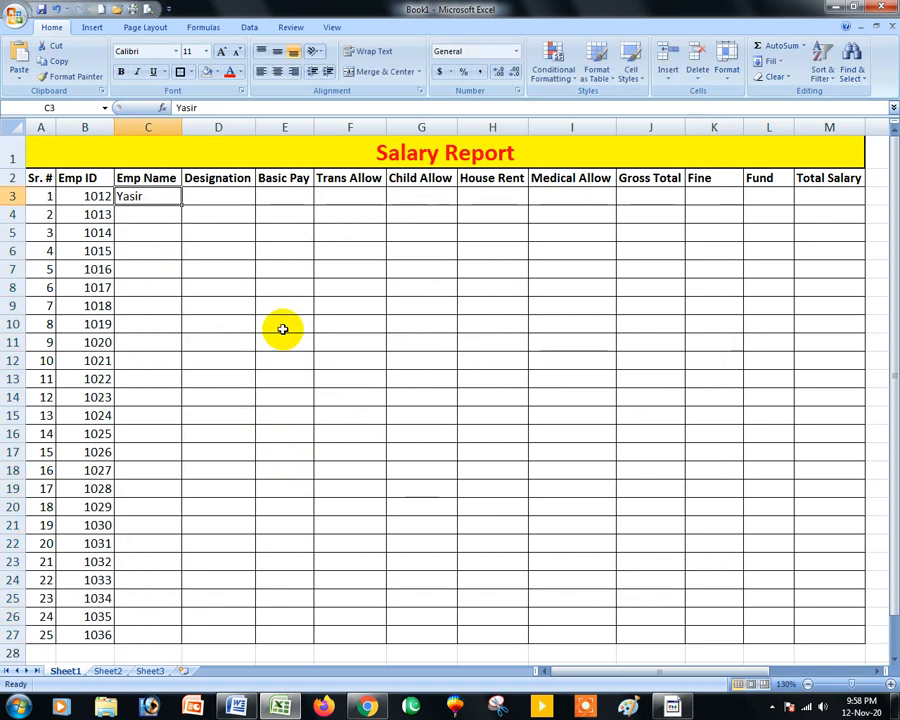
double_click(181, 204)
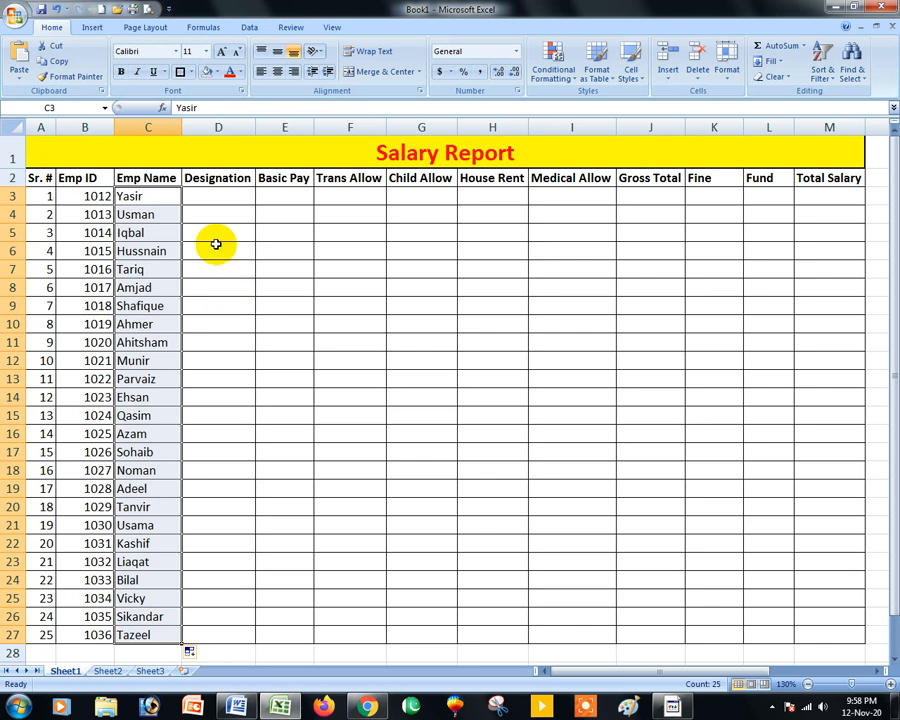
Step: Enter the designations Principal in D3 and Teacher in D4
click(217, 197)
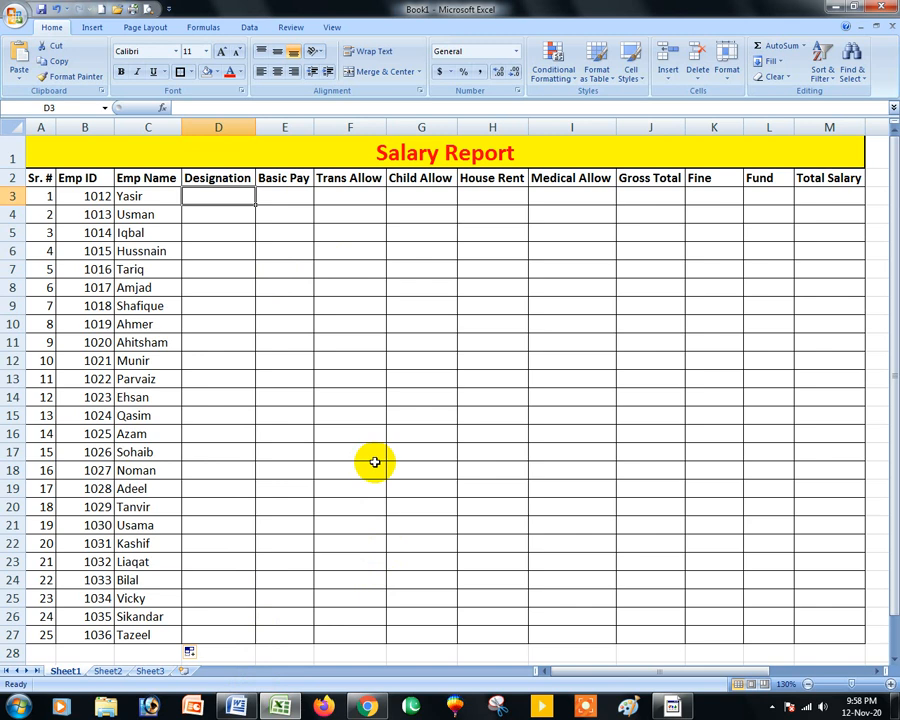
text(Princi)
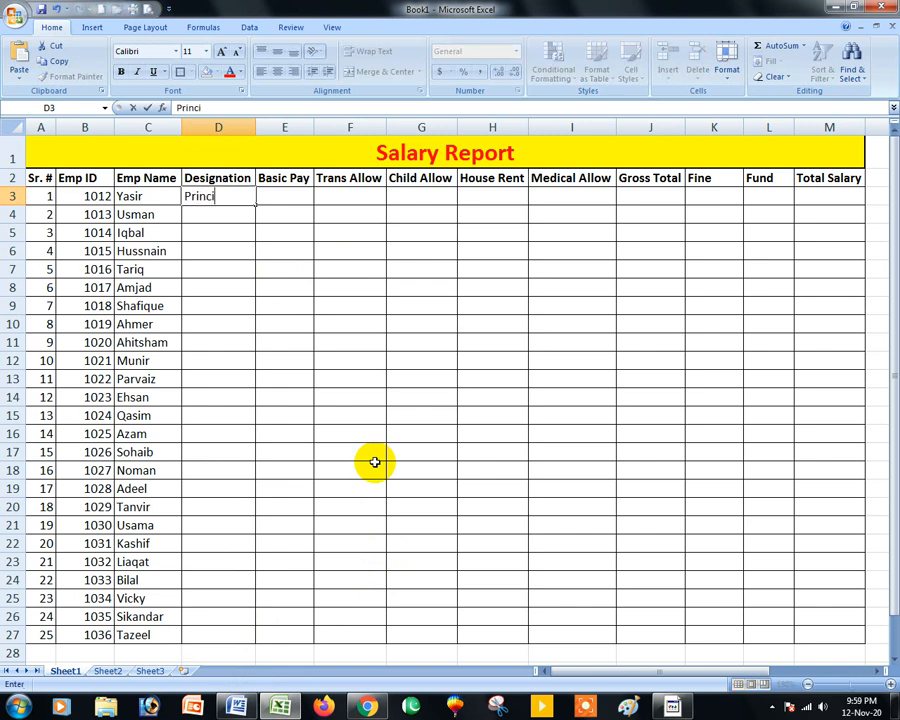
text(pal)
key(Return)
text(Teacher)
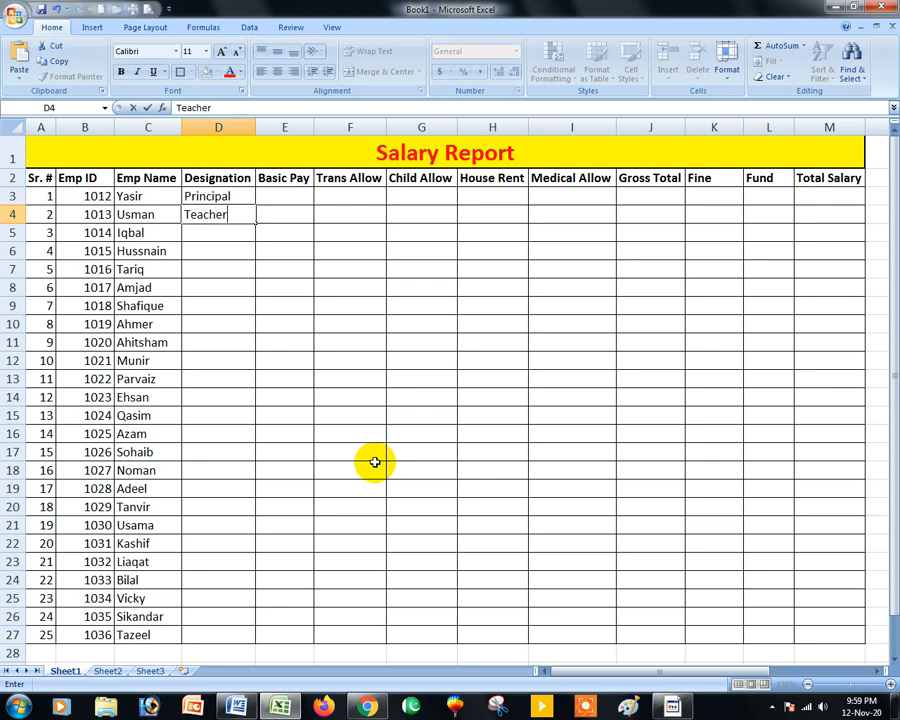
key(Return)
Step: Enter the designations Gate Keeper in D5 and Doctor in D6
text(P)
key(BackSpace)
key(BackSpace)
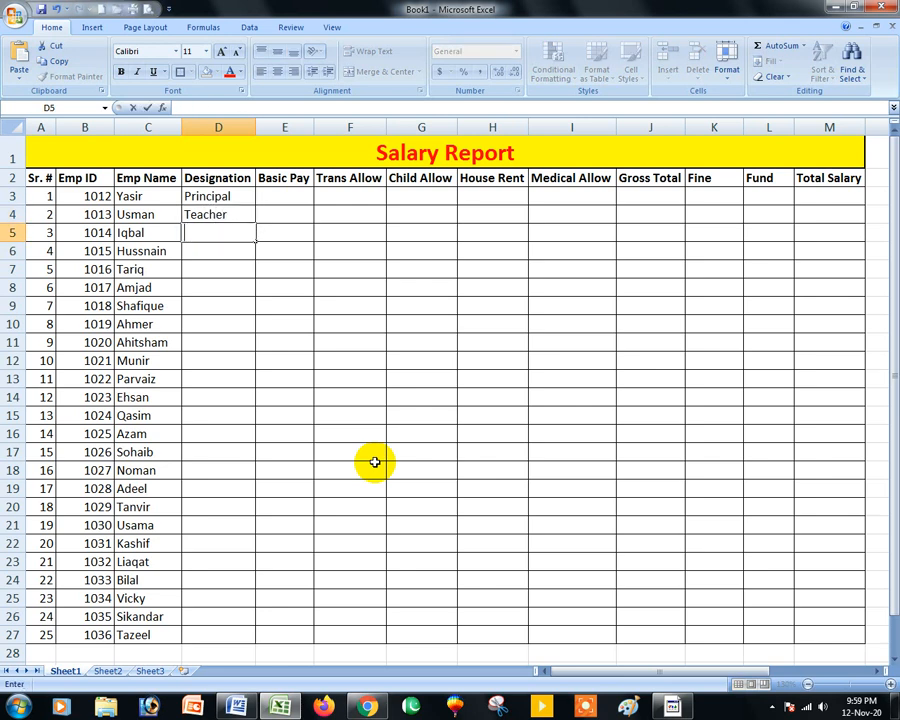
text(Gate Keeper)
key(Return)
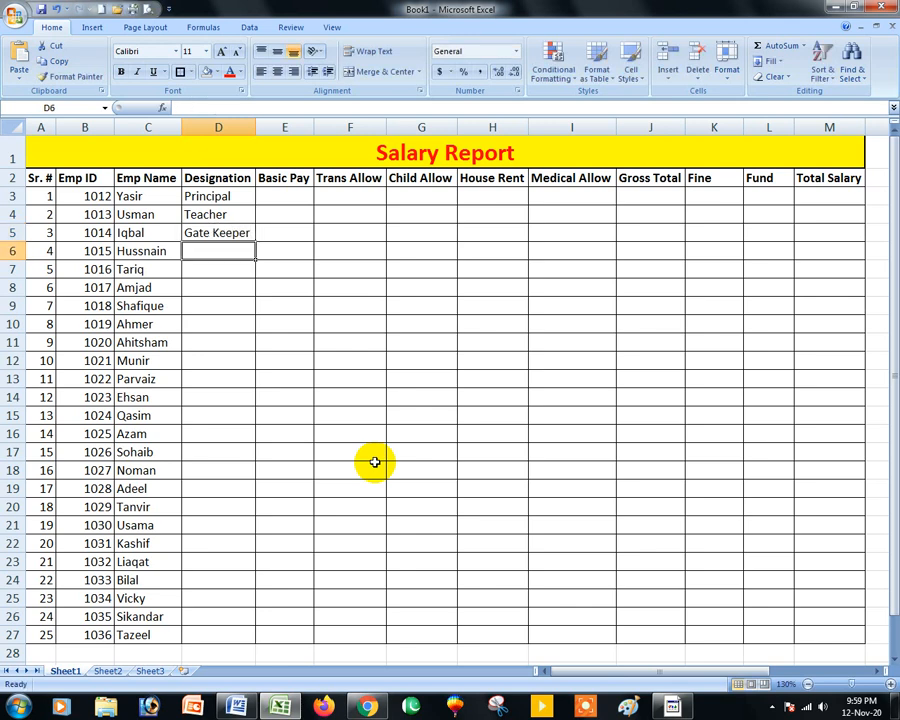
text(Doctor)
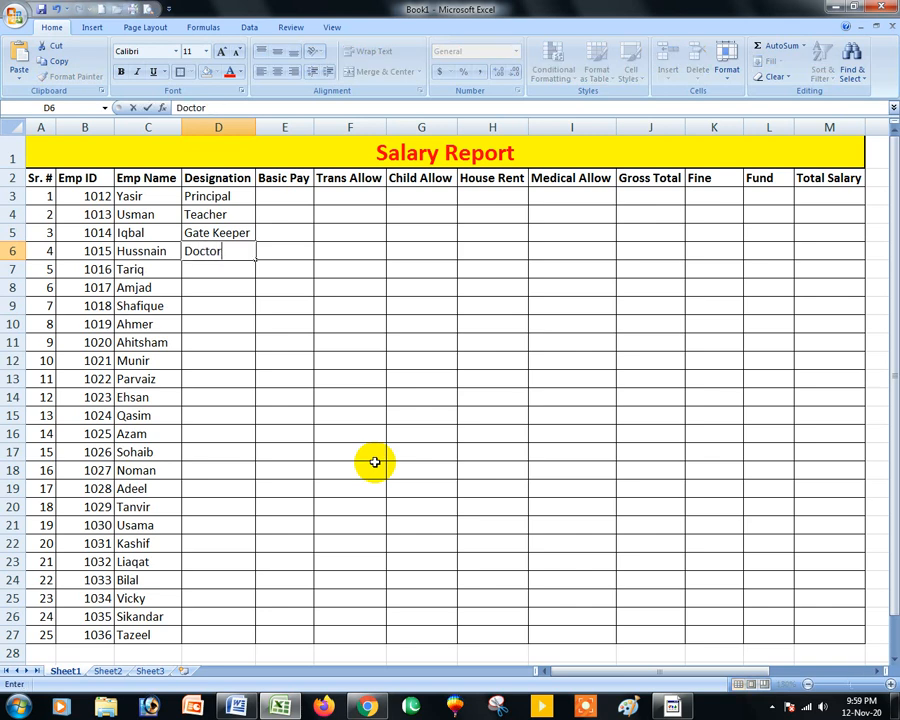
key(Return)
Step: Enter the designations Lecturar in D7 and Admin in D8
text(L)
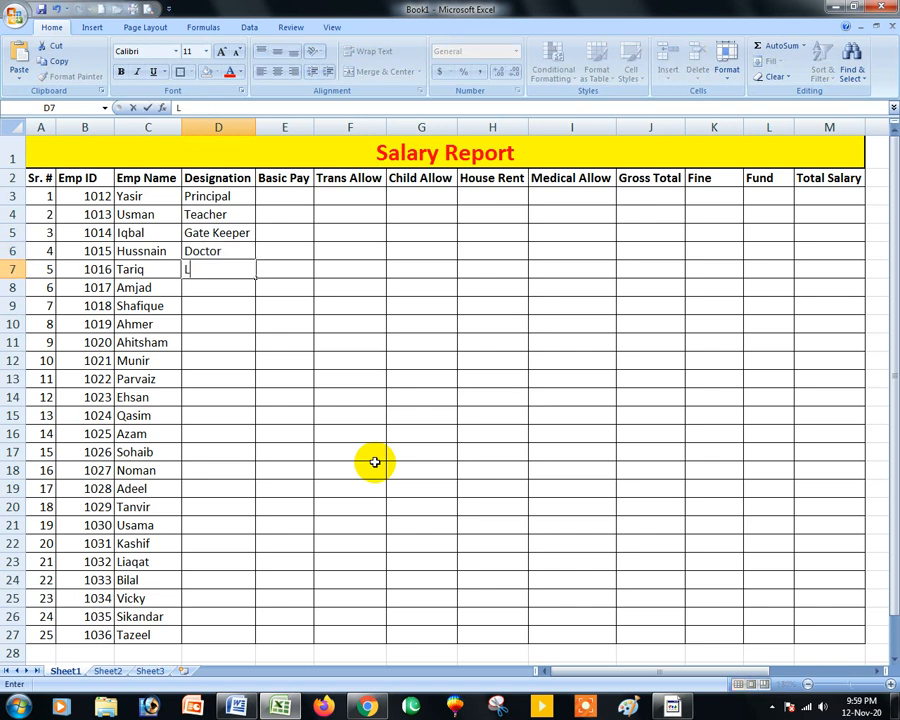
text(ecturar)
key(Return)
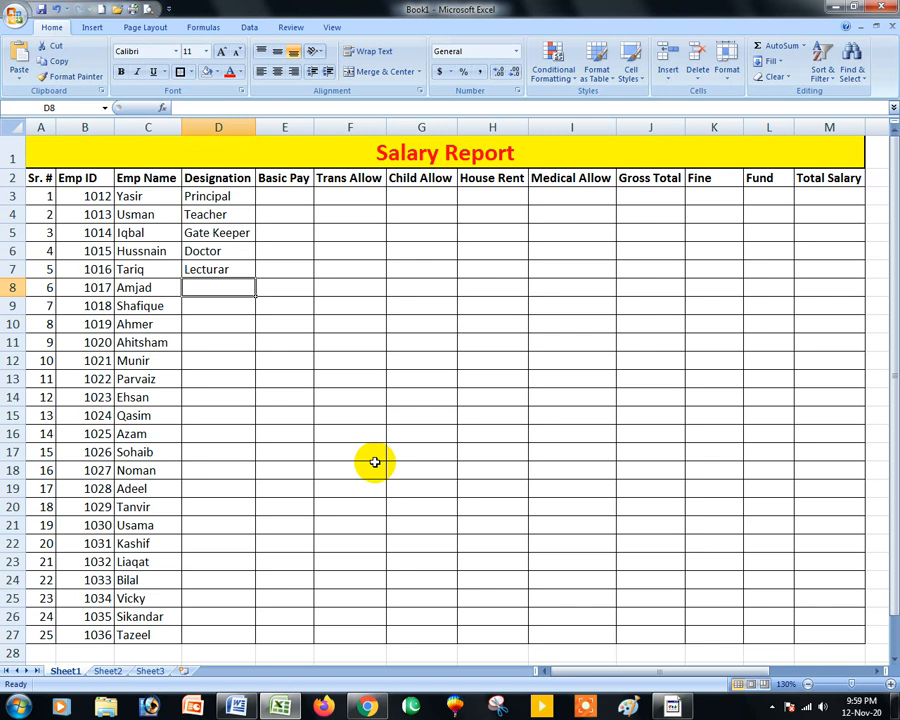
text(Admin)
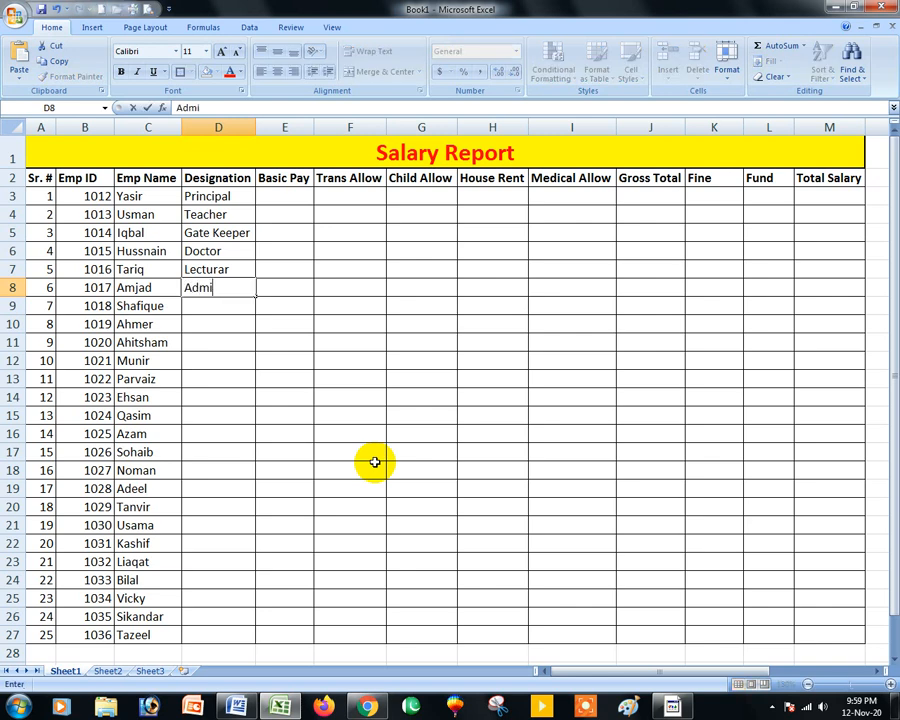
key(Return)
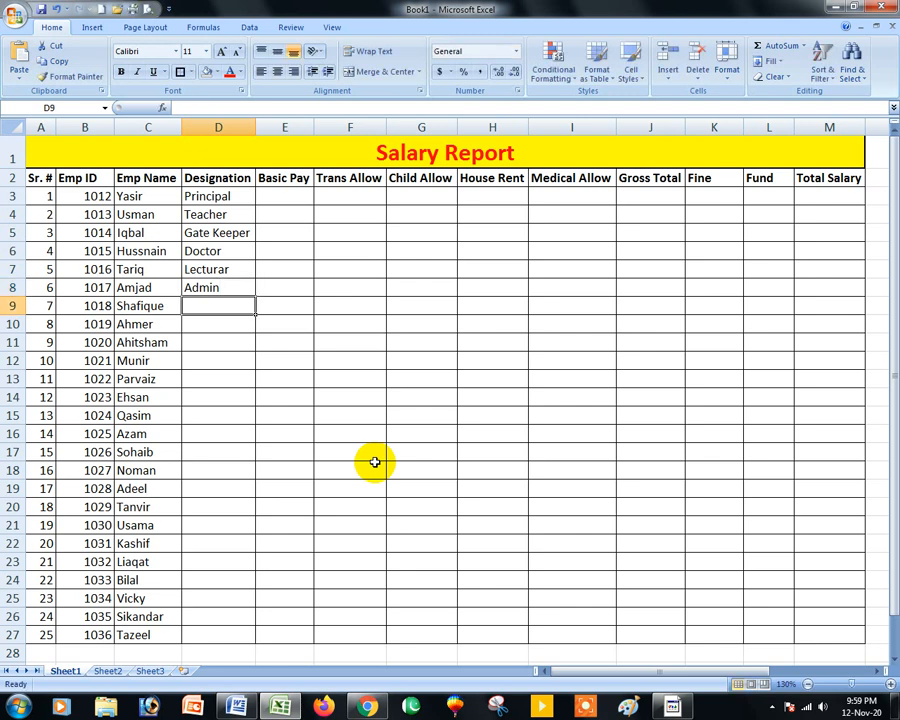
Step: Enter the designations PO in D9 and HR Officer in D10
text(P)
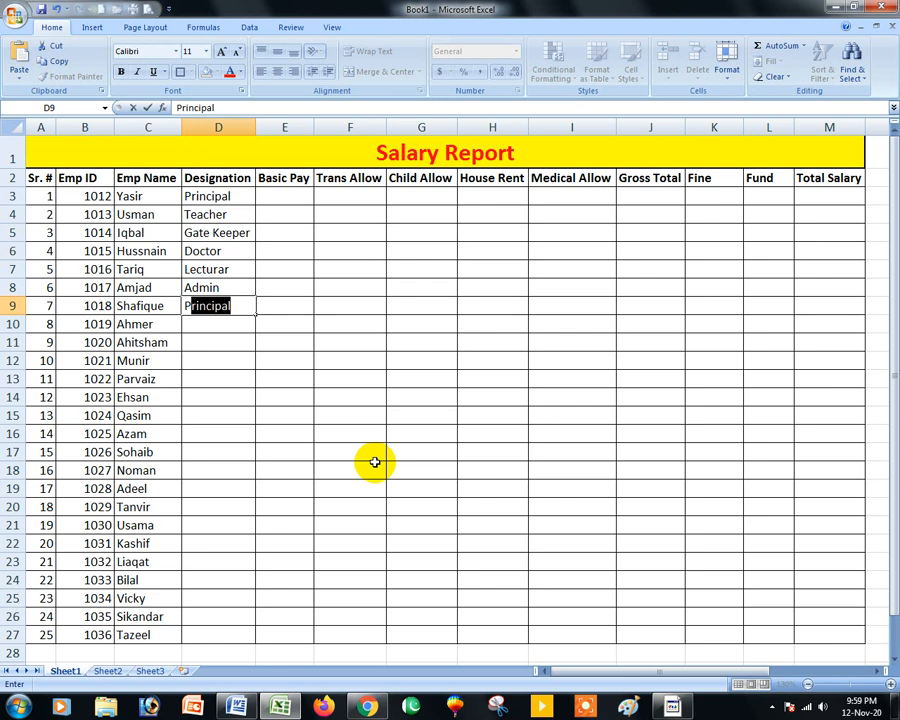
text(O)
key(Return)
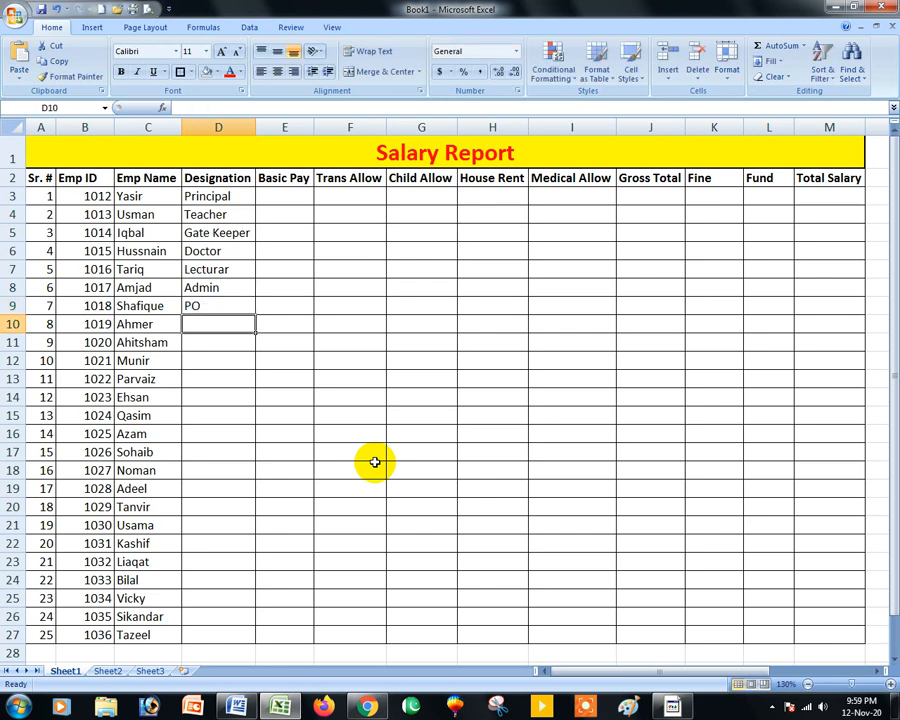
text(HR Ofi)
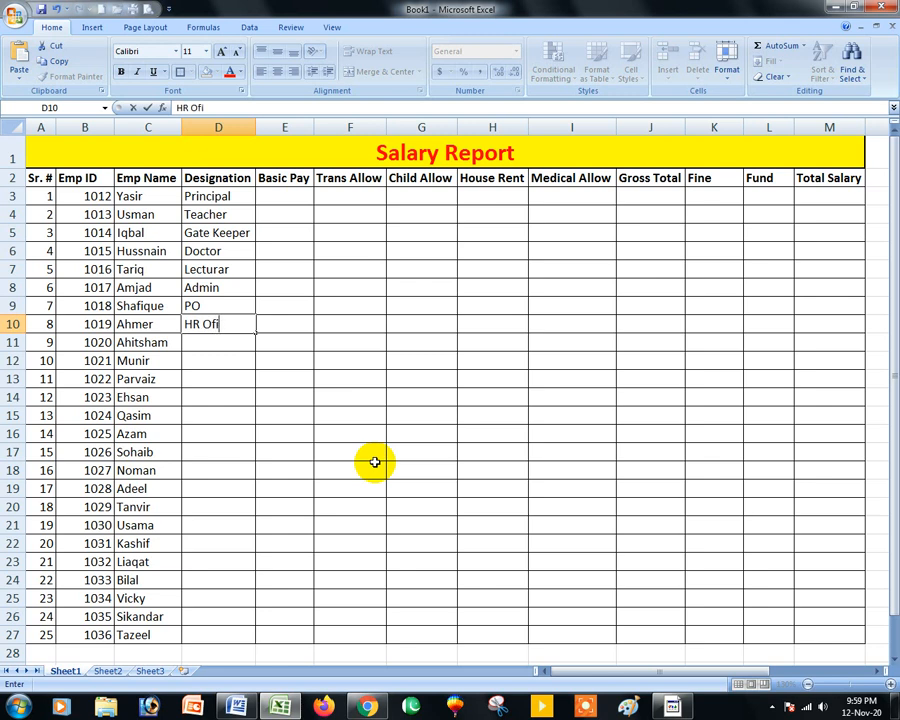
key(BackSpace)
text(ficer)
key(Return)
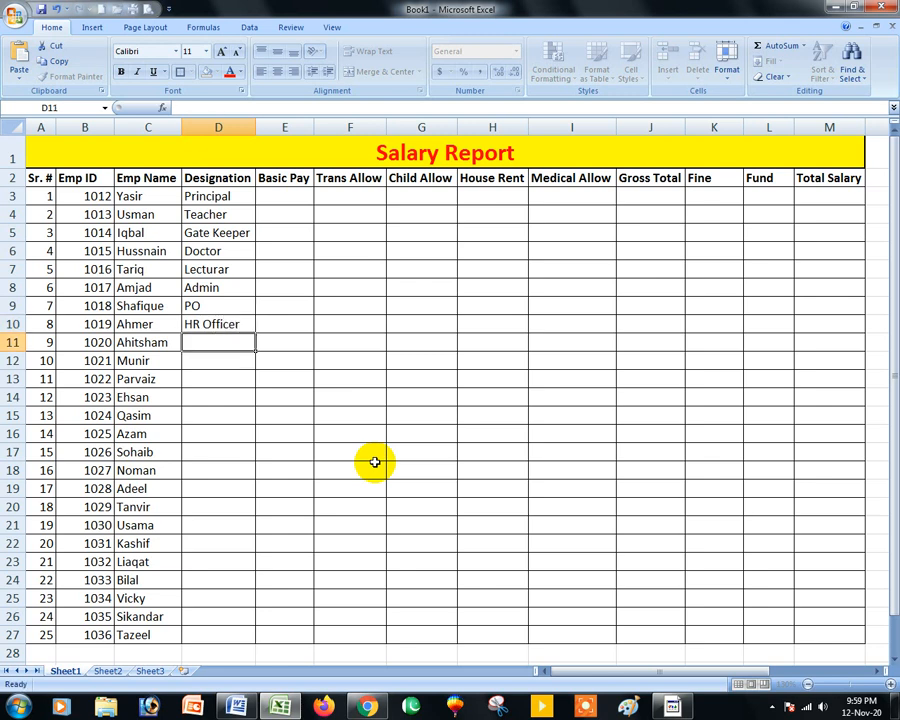
Step: Autofill the eight designations in D3:D10 down the Designation column to D27
drag(218, 196, 235, 325)
double_click(254, 332)
click(285, 325)
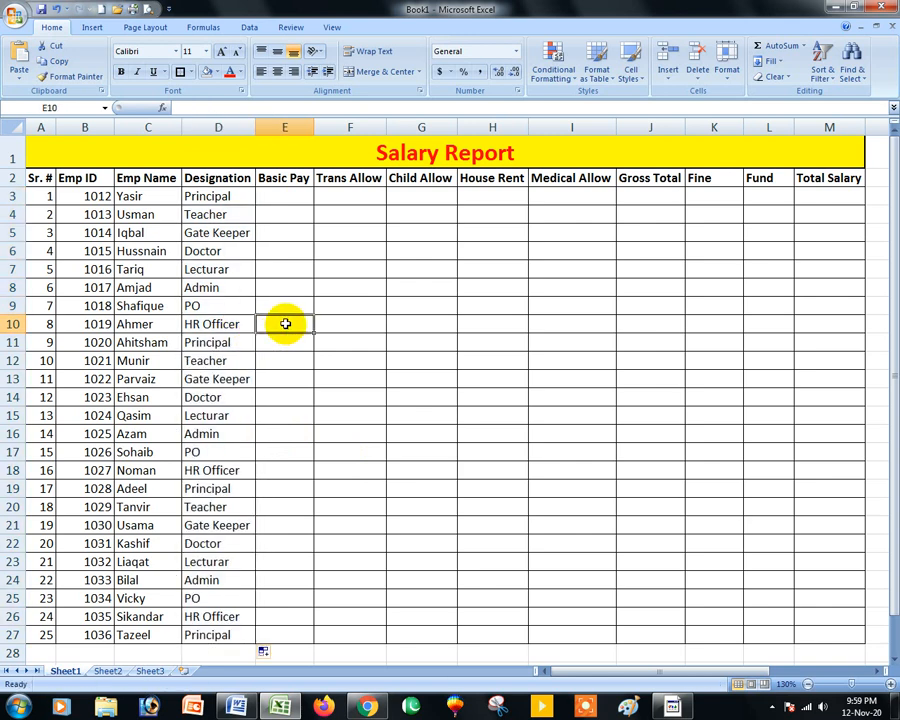
Step: Enter the first two Basic Pay values, 42000 in E3 and 44000 in E4
click(290, 196)
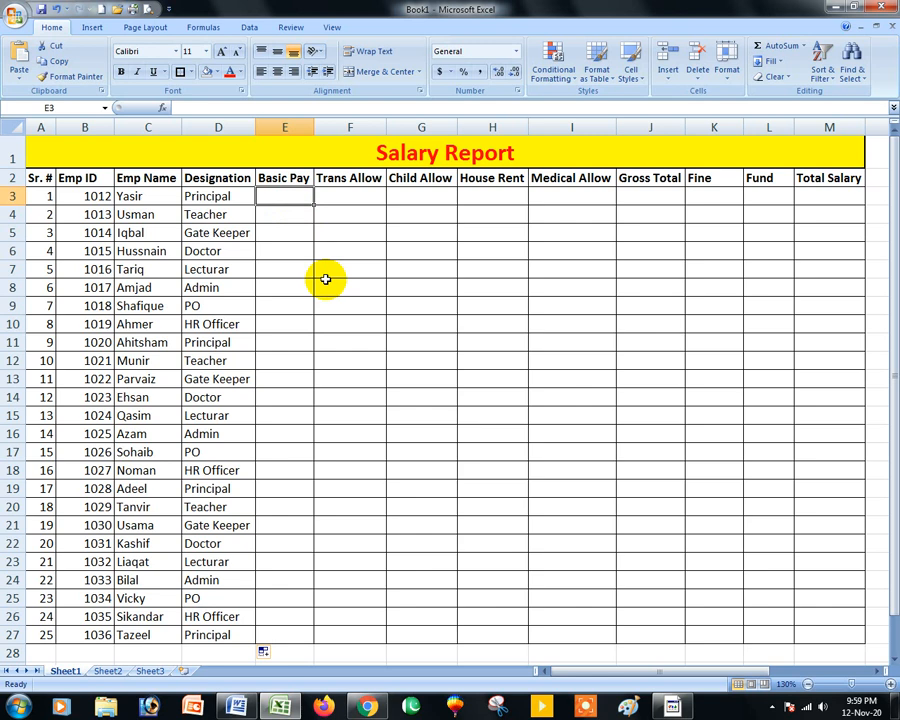
text(42000)
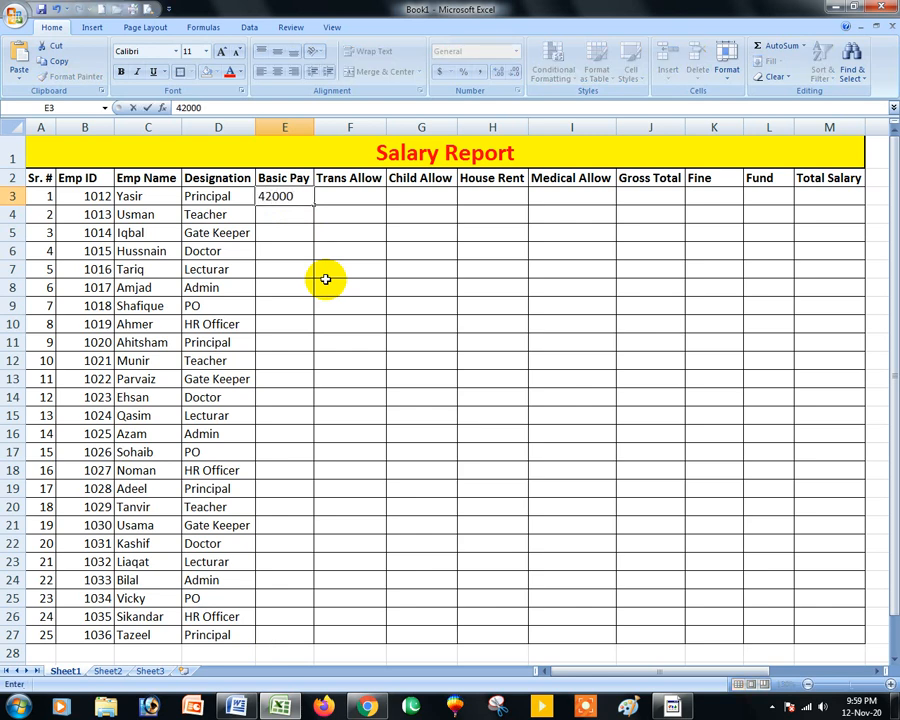
key(Return)
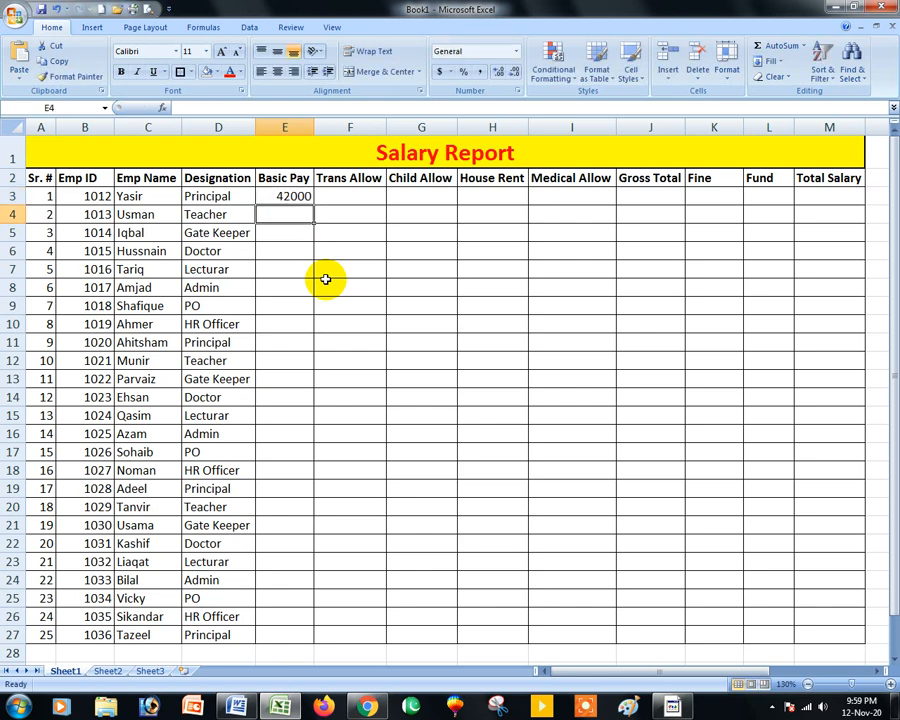
text(44000)
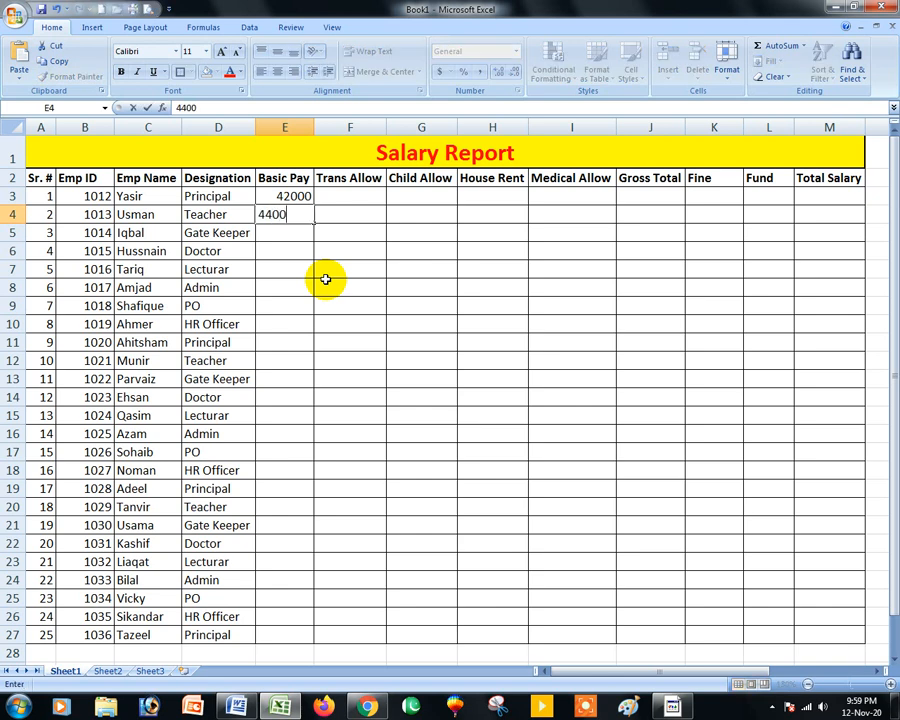
key(Return)
Step: Extend the Basic Pay series from E3:E4 down to E27 with autofill
key(Up)
key(Up)
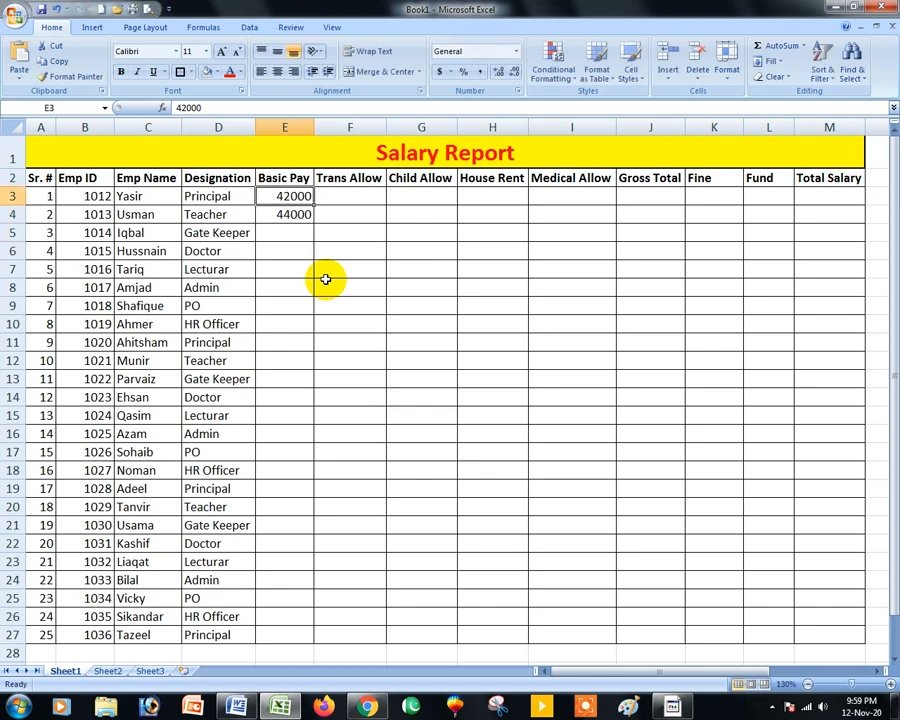
key(shift+Down)
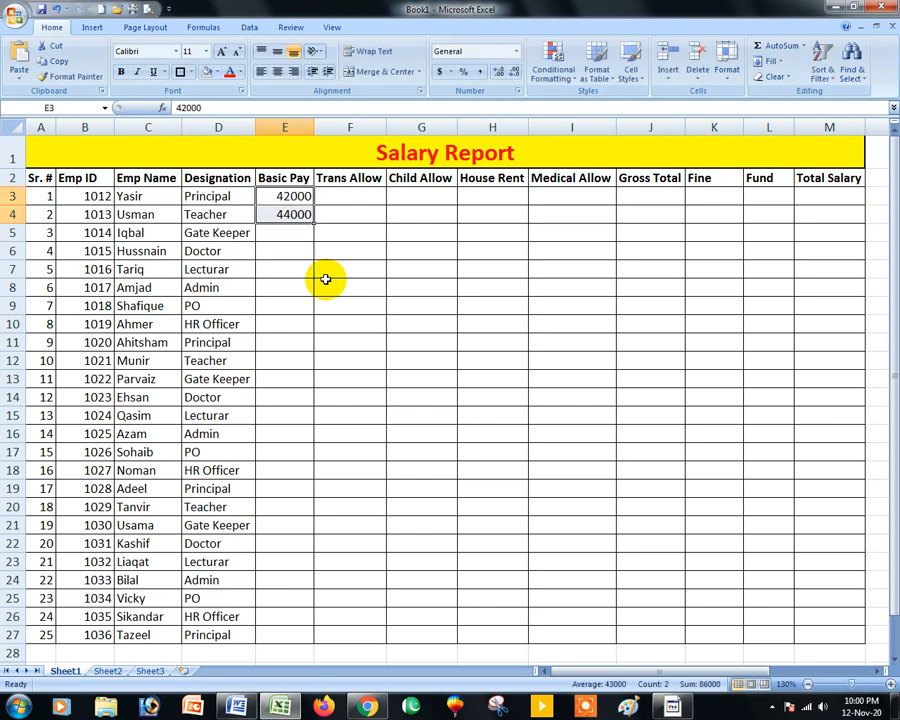
click(301, 228)
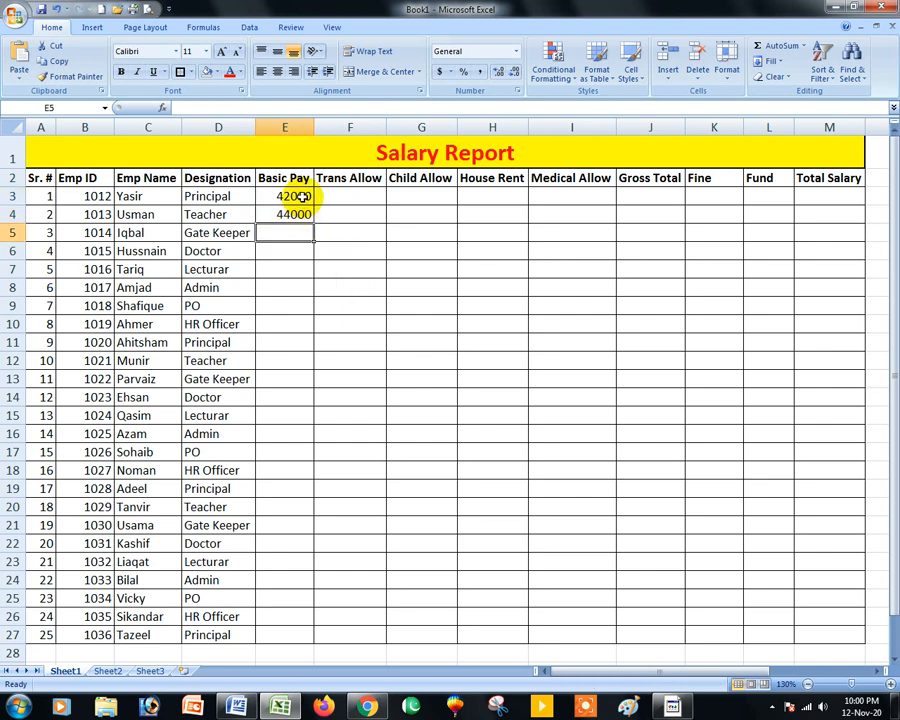
drag(300, 196, 302, 218)
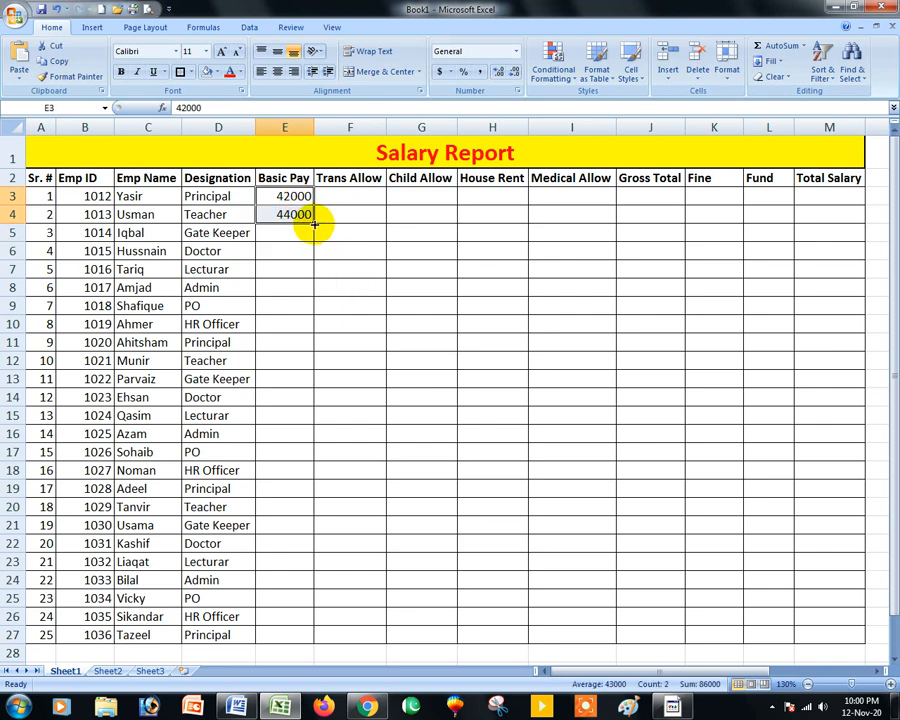
double_click(313, 224)
click(344, 228)
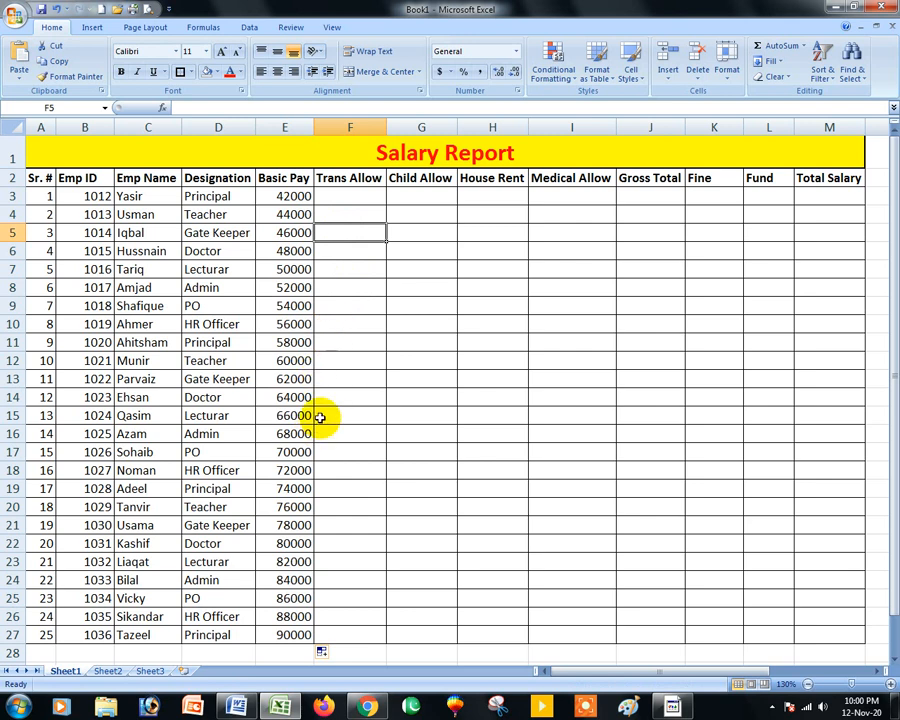
Step: Calculate the first employee's Trans Allow in F3 as 5% of basic pay with =E3*5%
click(352, 196)
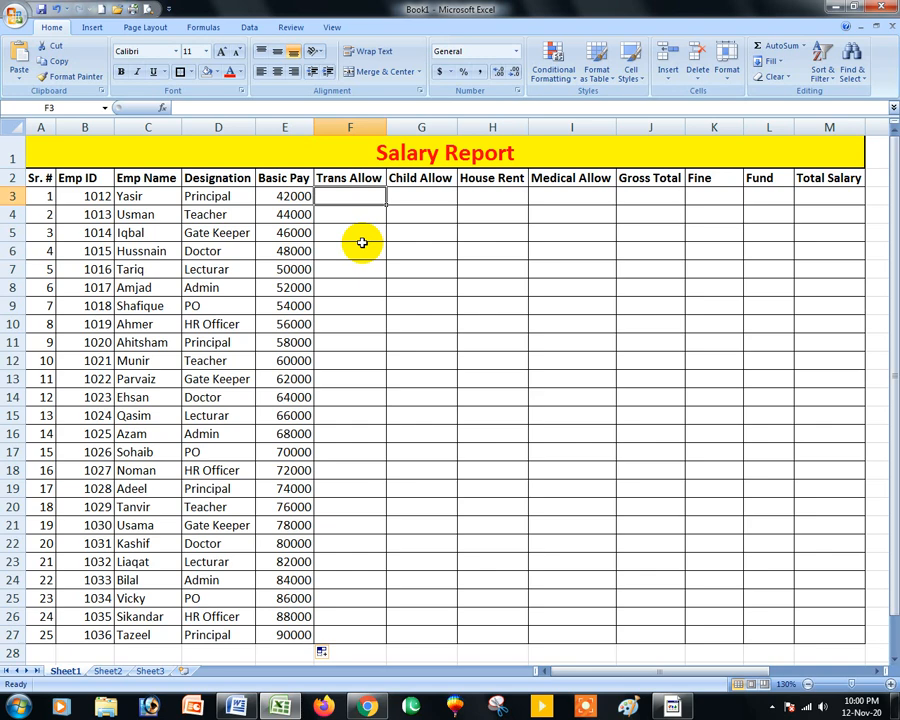
text(=)
key(Left)
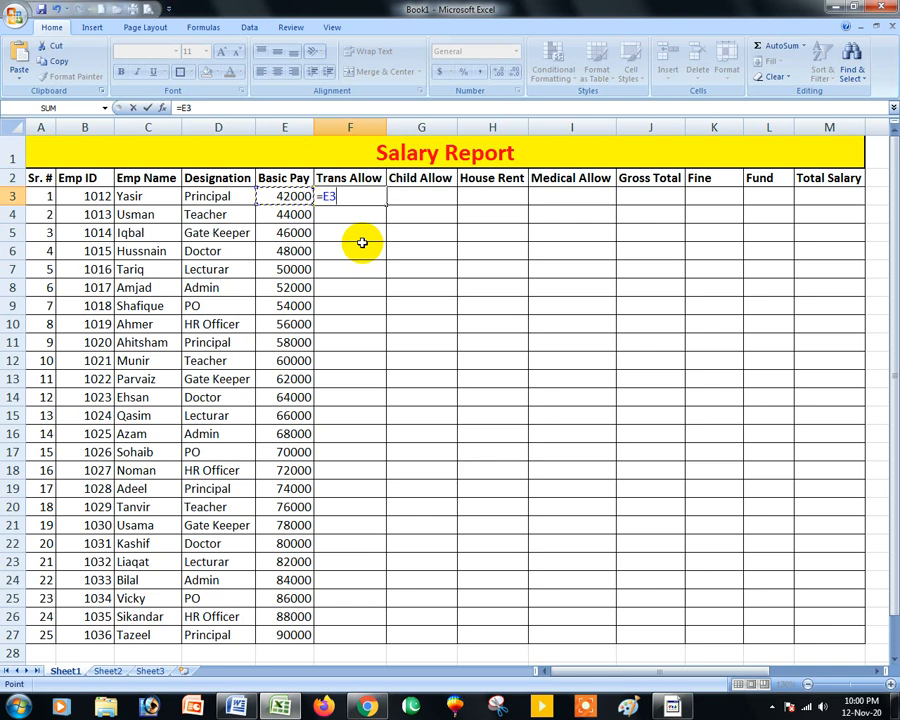
text(*)
text(5%)
key(Return)
Step: Calculate the first employee's Child Allow in G3 as 10% of basic pay with =E3*10%
key(Right)
key(Up)
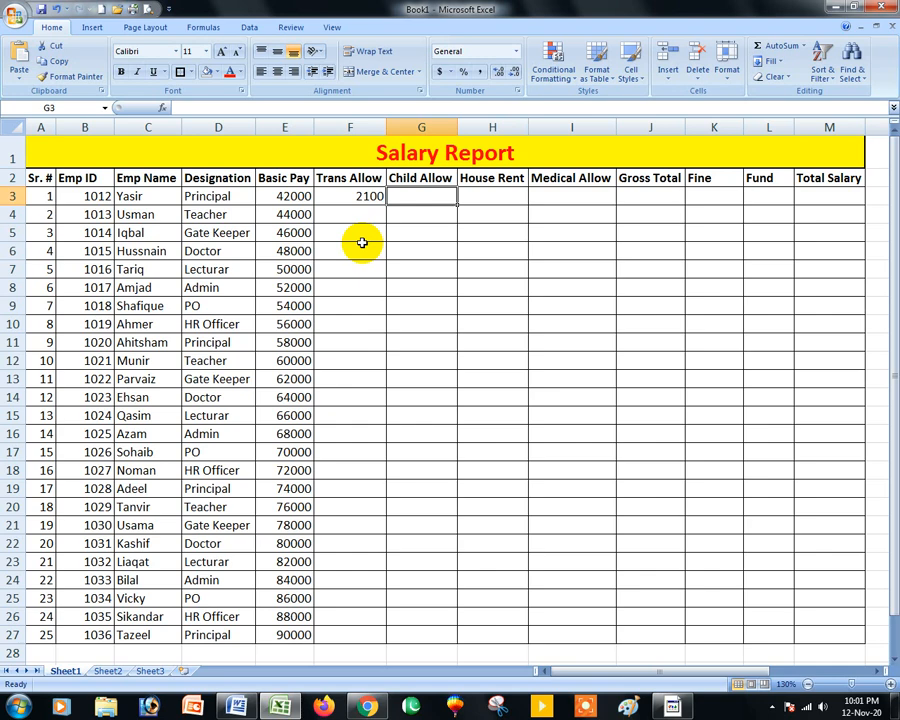
text(=)
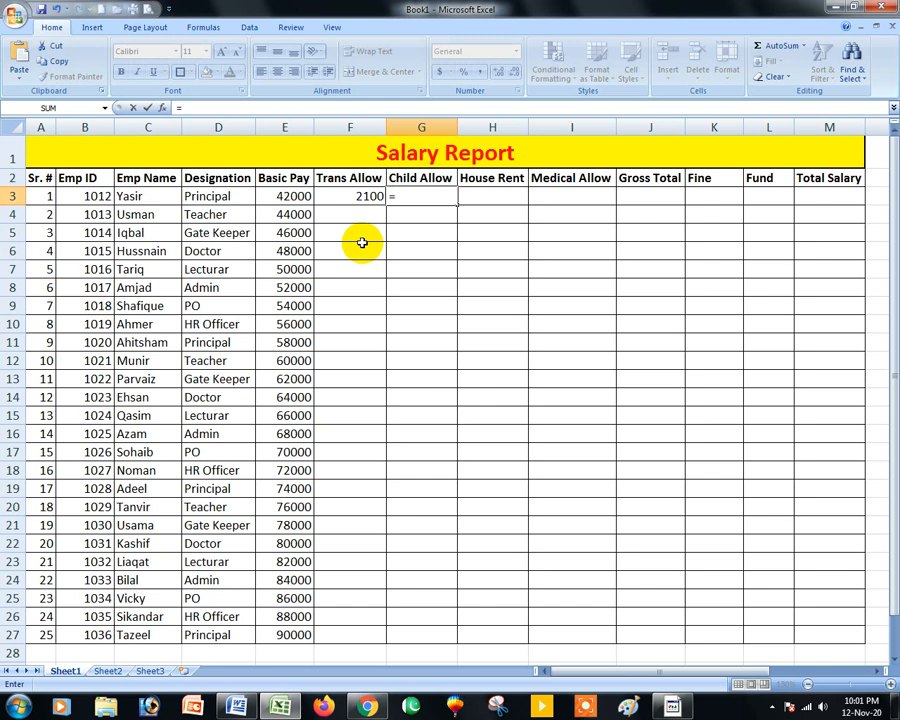
key(Left)
key(Left)
text(*)
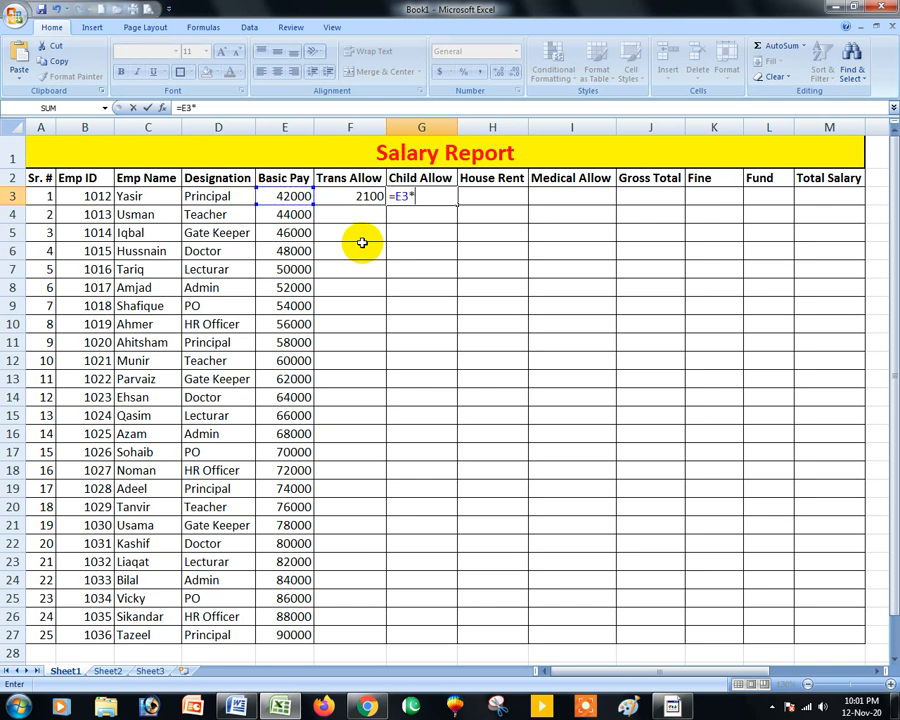
text(10%)
key(Tab)
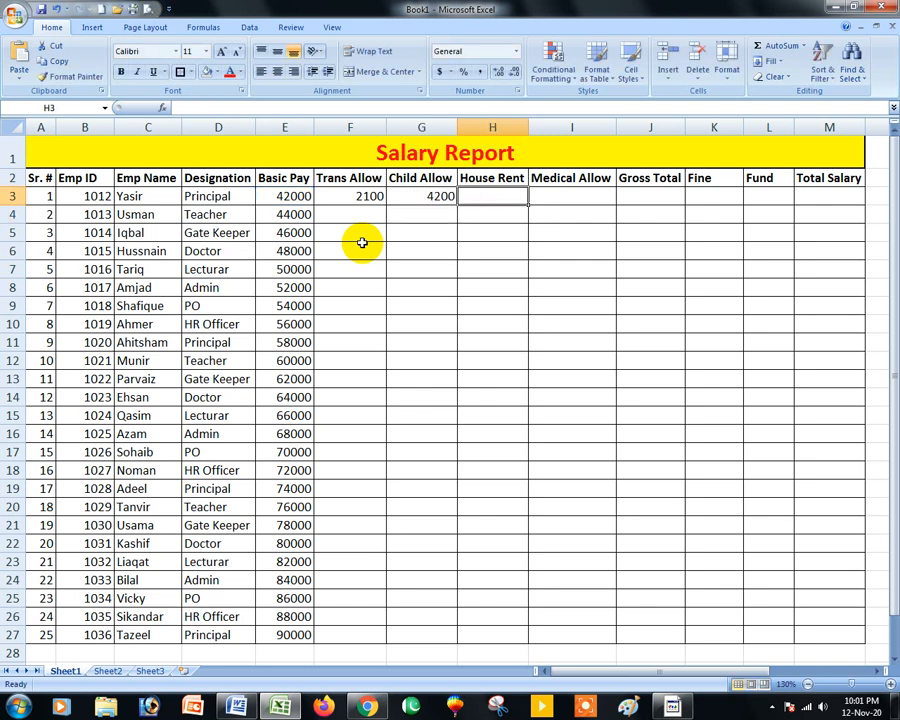
Step: Calculate the first employee's House Rent in H3 as 15% of basic pay with =E3*15%
text(=)
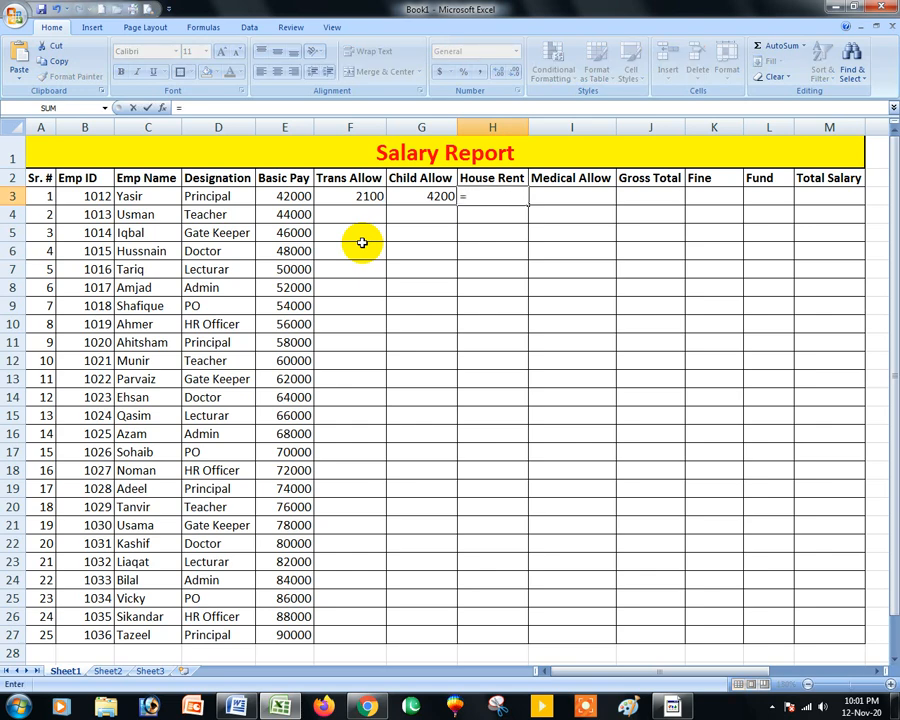
key(Left)
key(Left)
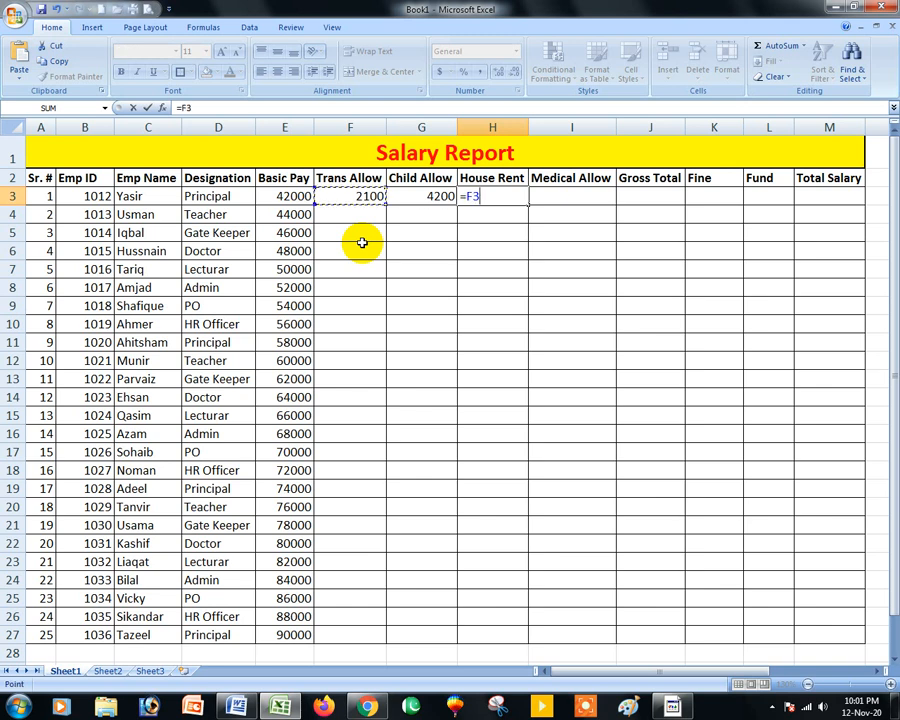
key(Left)
text(%)
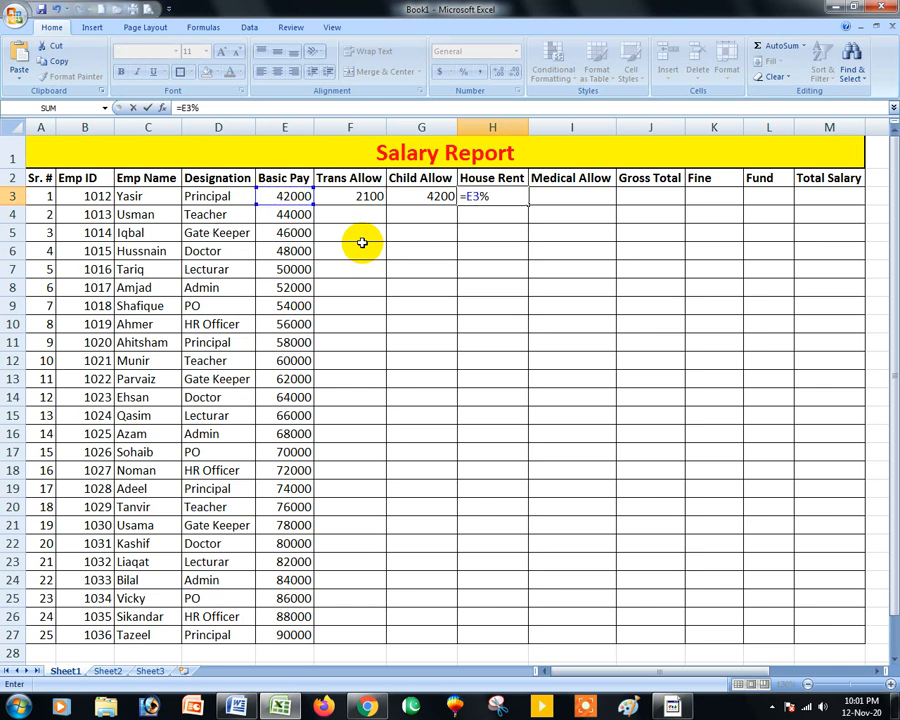
key(BackSpace)
text(*5%)
key(BackSpace)
key(BackSpace)
text(15%)
key(Return)
Step: Calculate the first employee's Medical Allow in I3 as 8% of basic pay with =E3*8%
key(Up)
key(Right)
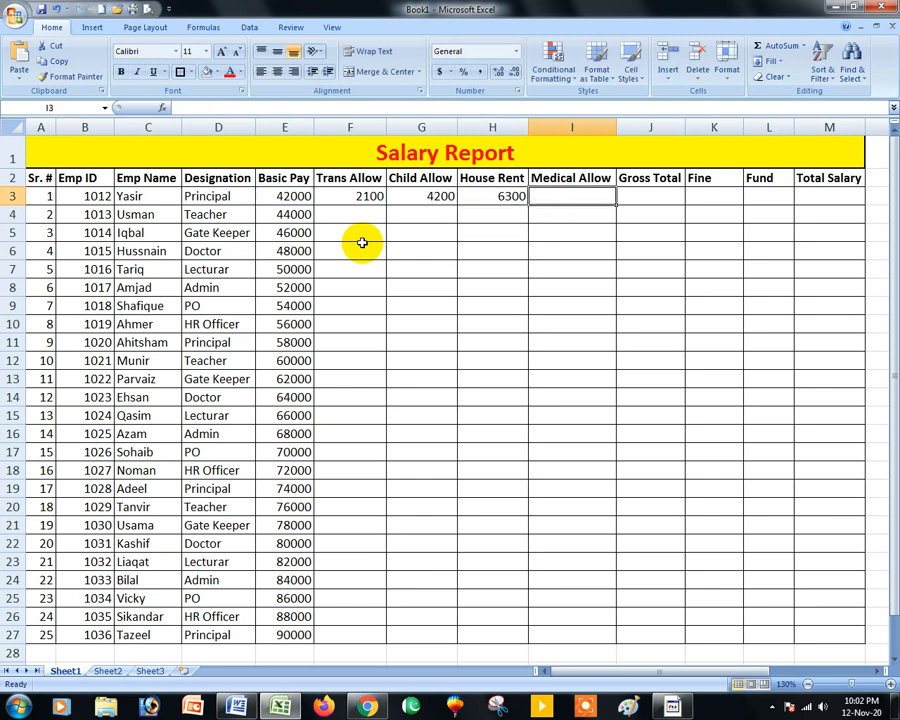
text(=)
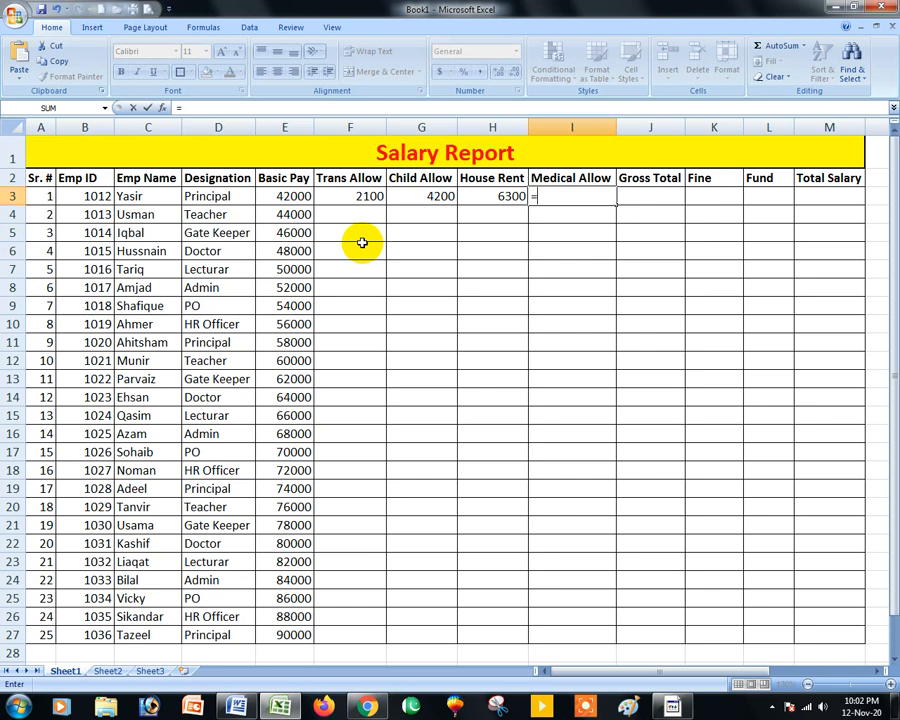
key(Left)
key(Left)
key(Left)
key(Left)
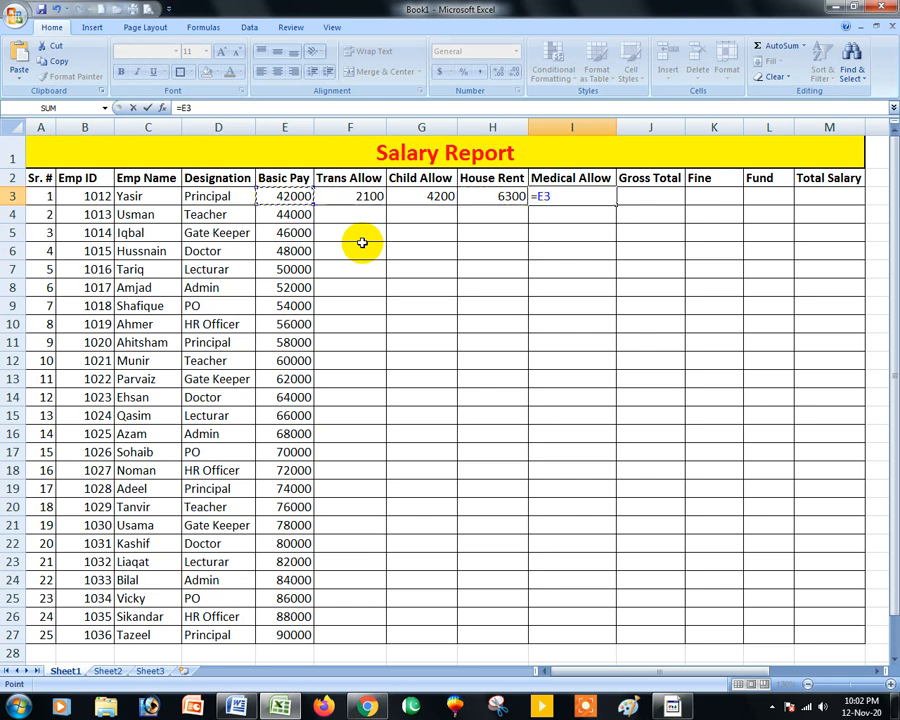
text(*8%)
key(Return)
Step: Calculate the first employee's Gross Total in J3 by adding basic pay and all allowances with =SUM(E3:I3)
key(Up)
key(Right)
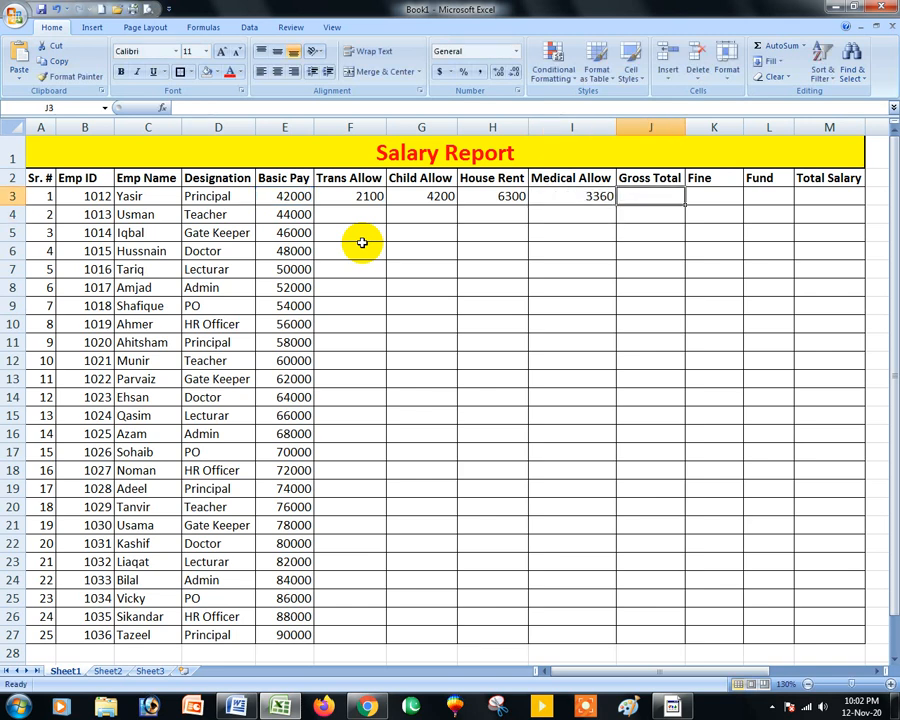
text(=SUM()
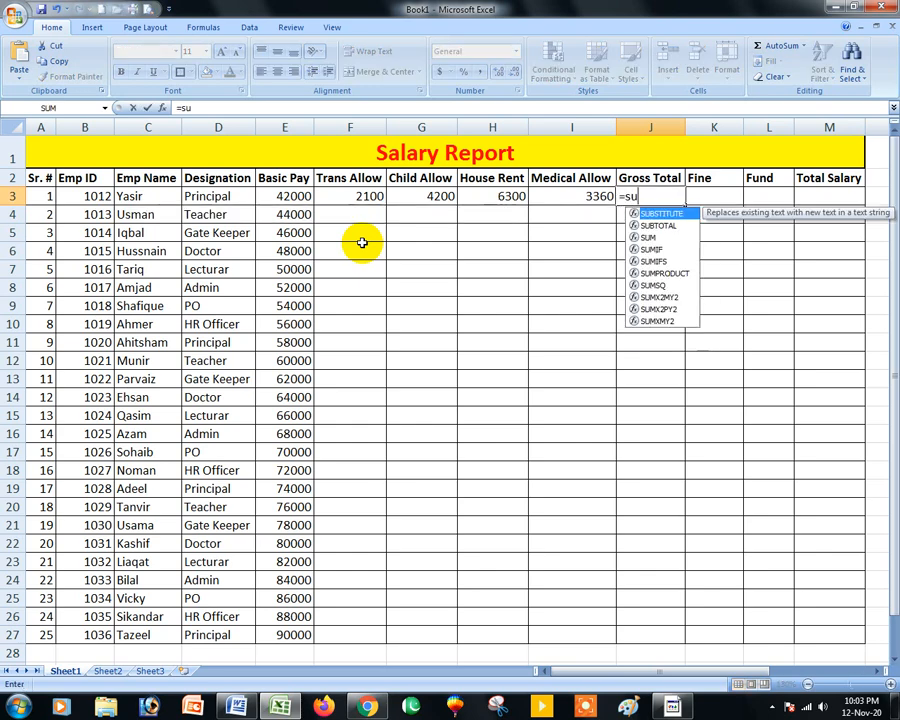
key(Left)
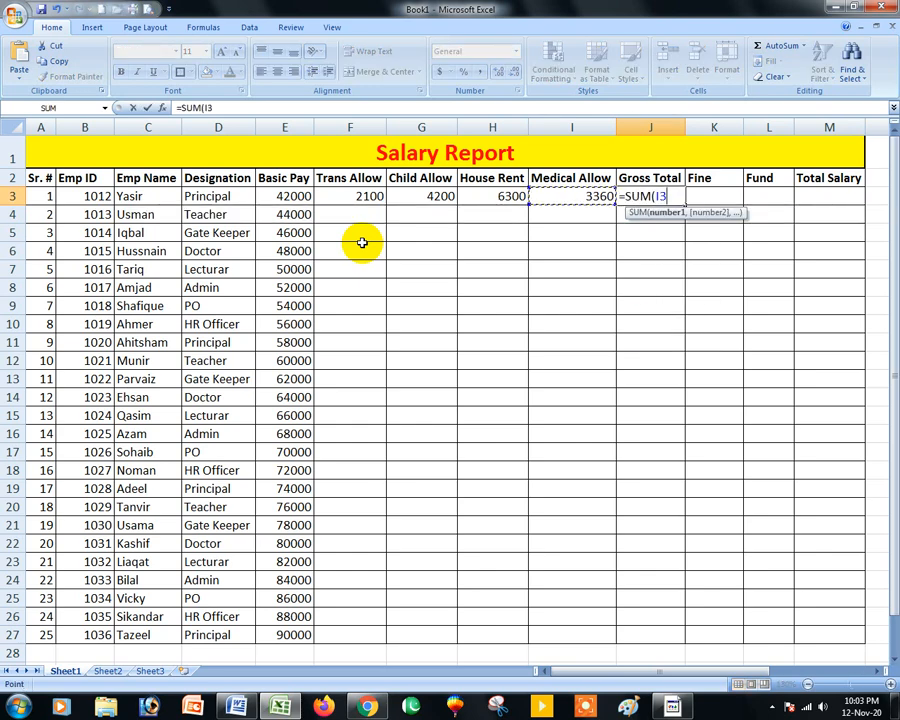
key(shift+Left)
key(shift+Left)
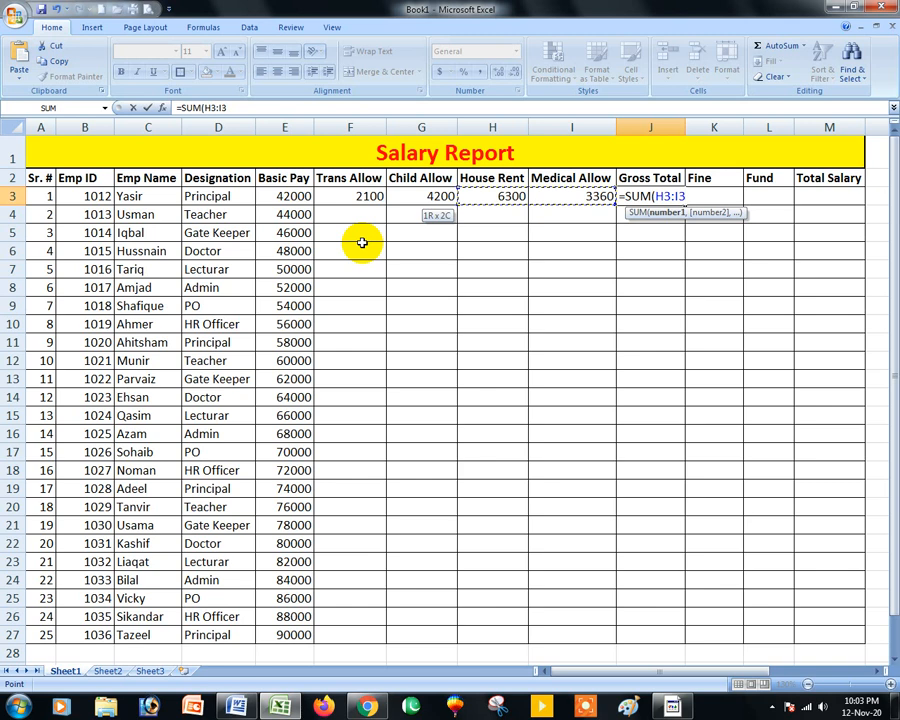
key(shift+Left)
key(shift+Left)
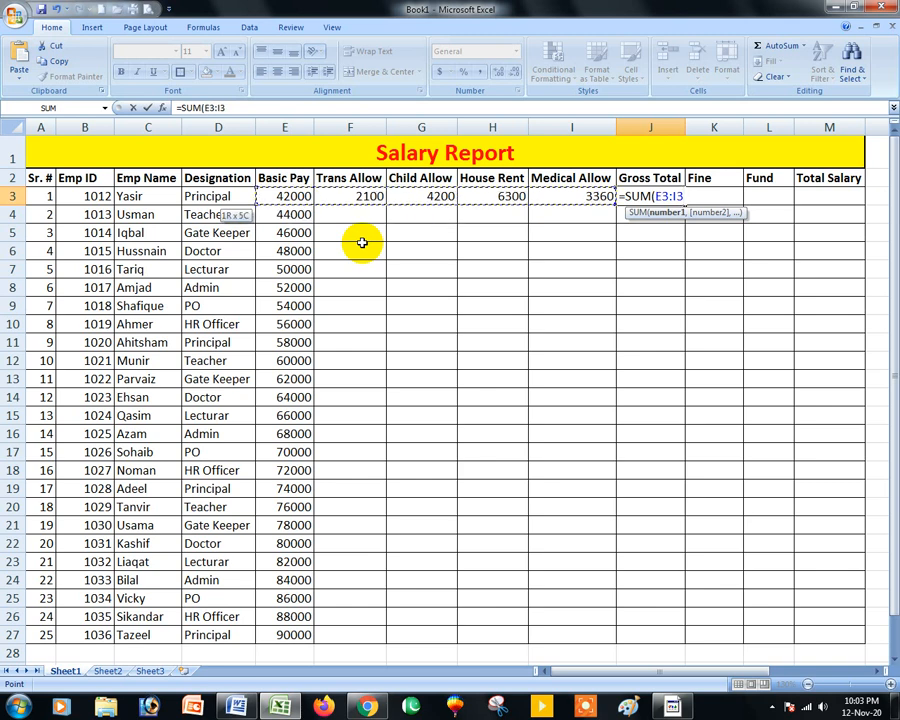
text())
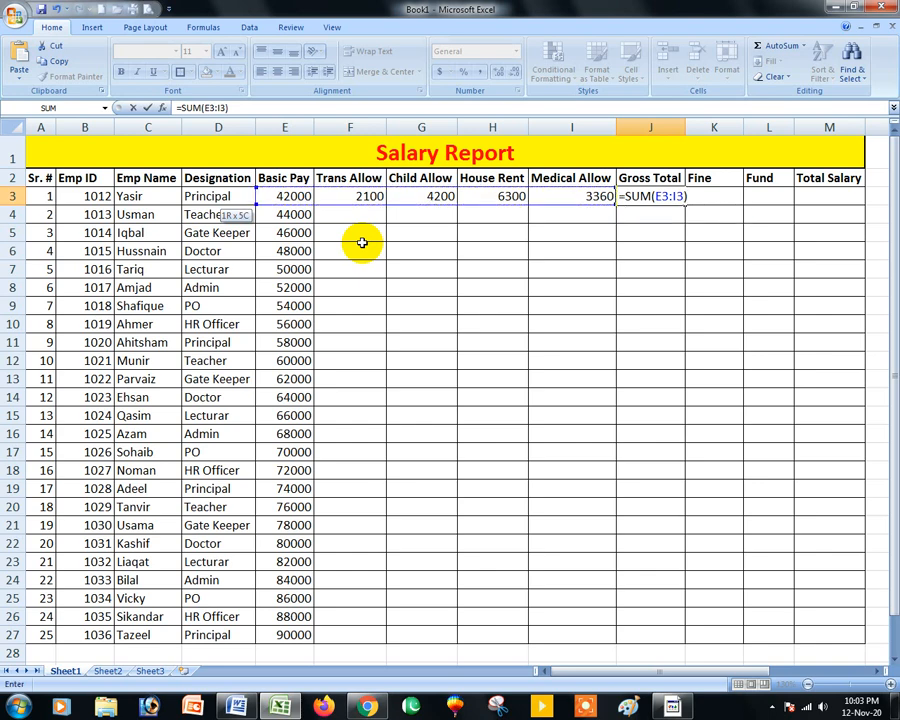
key(Return)
key(Up)
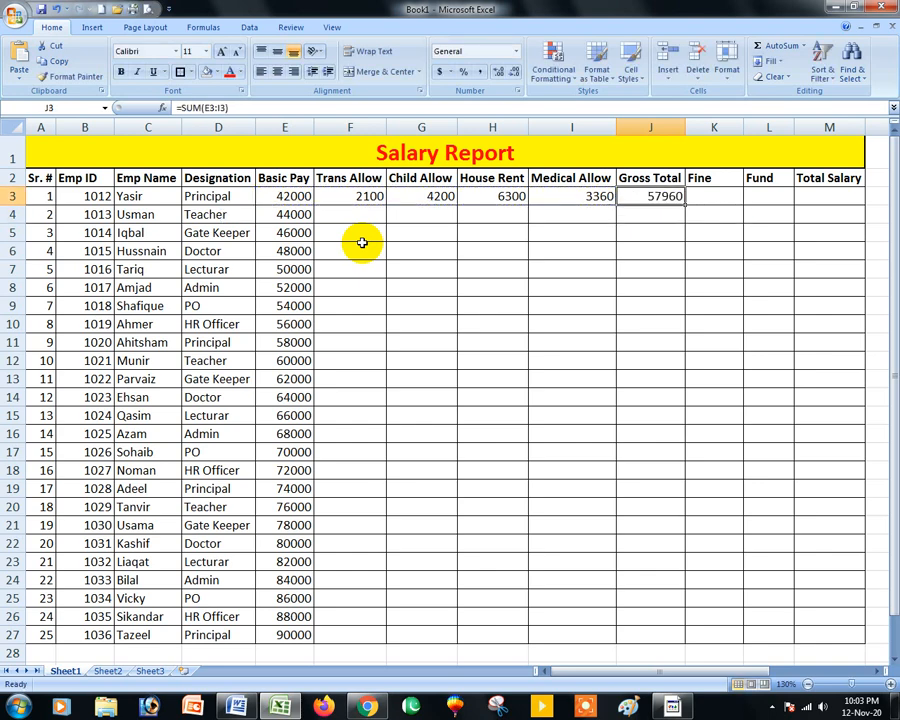
Step: Calculate the first employee's Fine in K3 as 2% of basic pay with =E3*2%
key(Right)
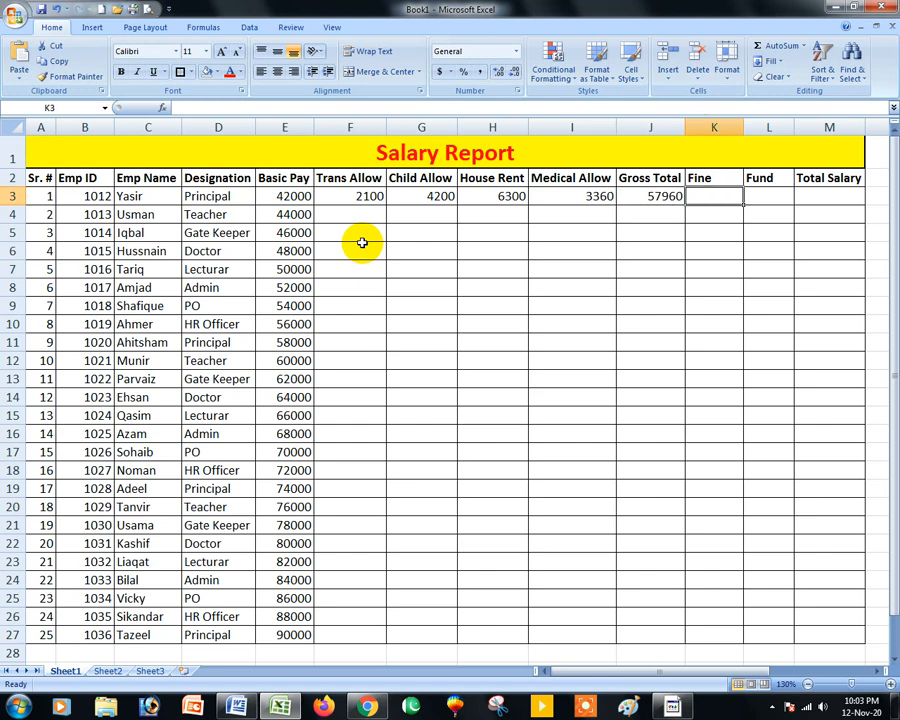
text(=)
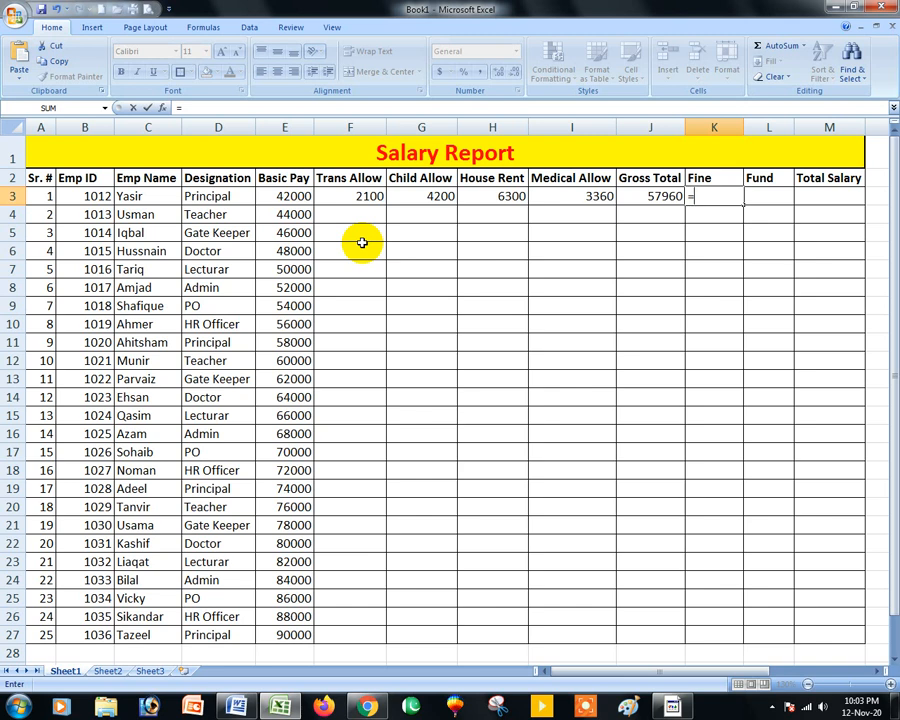
key(Left)
key(Left)
key(Left)
key(Left)
key(Left)
key(Left)
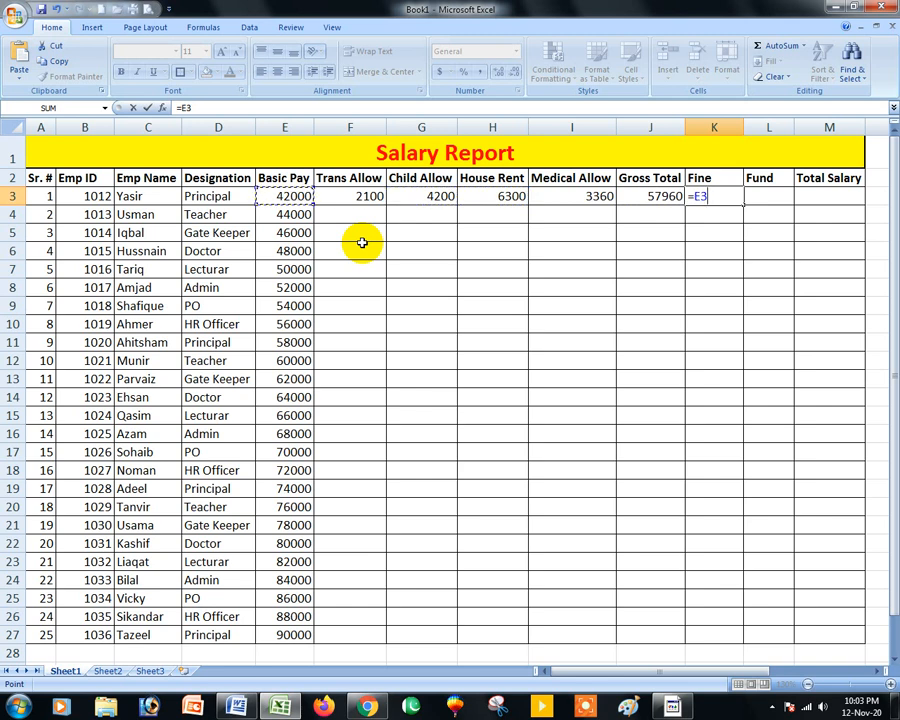
text(*2%)
key(Tab)
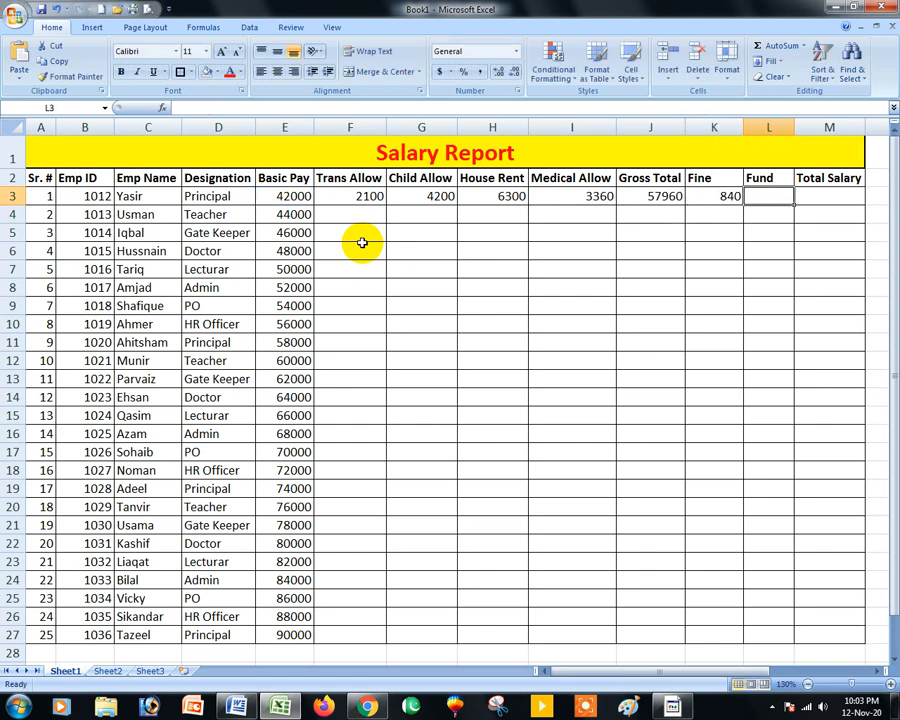
Step: Calculate the first employee's Fund in L3 as 3% of basic pay with =E3*3%
text(=)
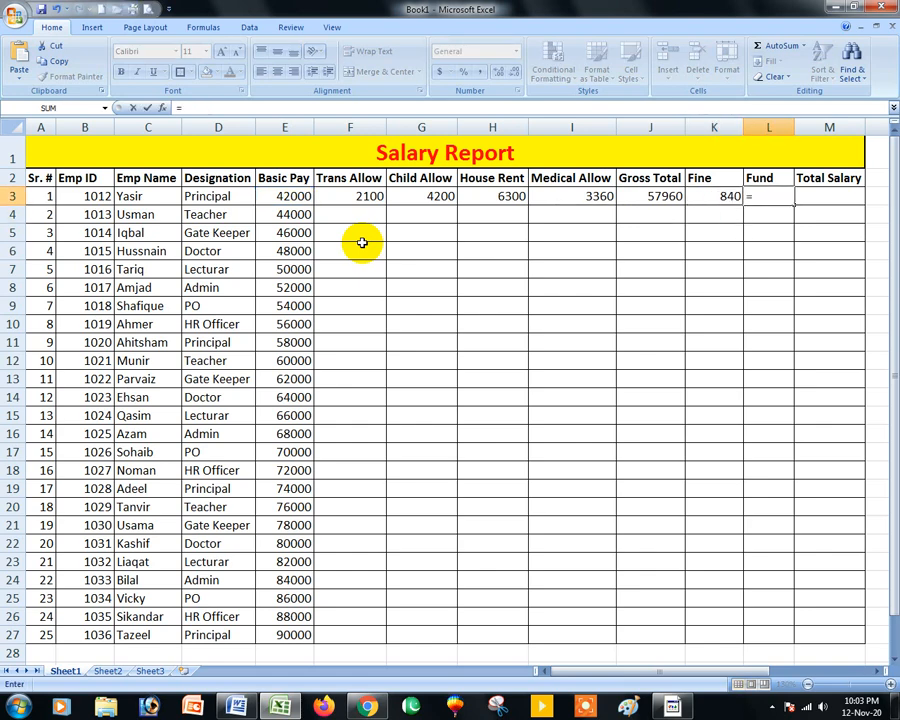
key(Left)
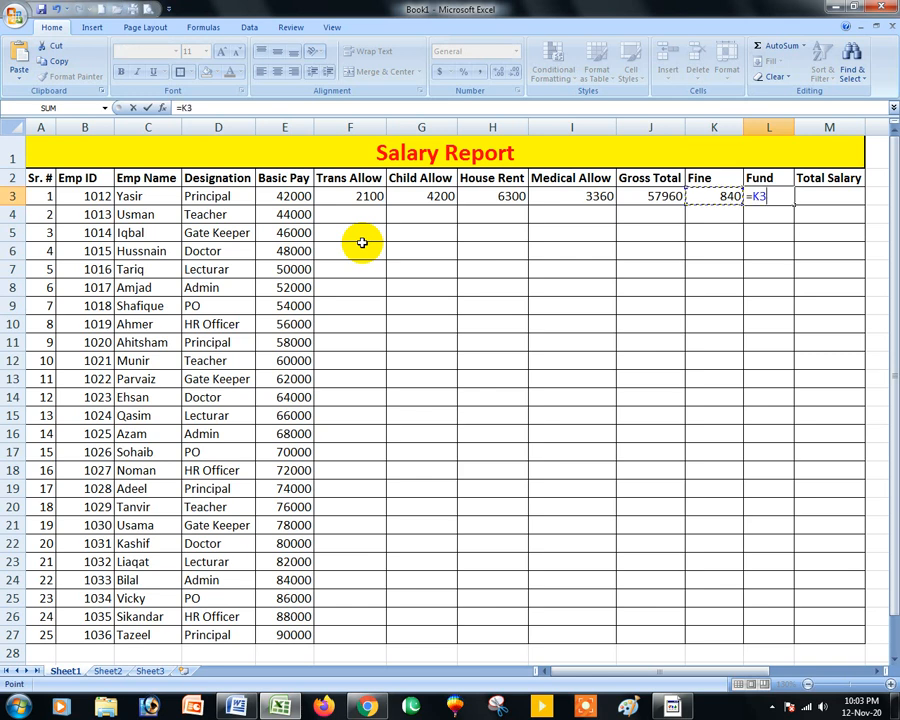
key(Left)
key(Left)
key(Left)
key(Left)
key(Left)
key(Left)
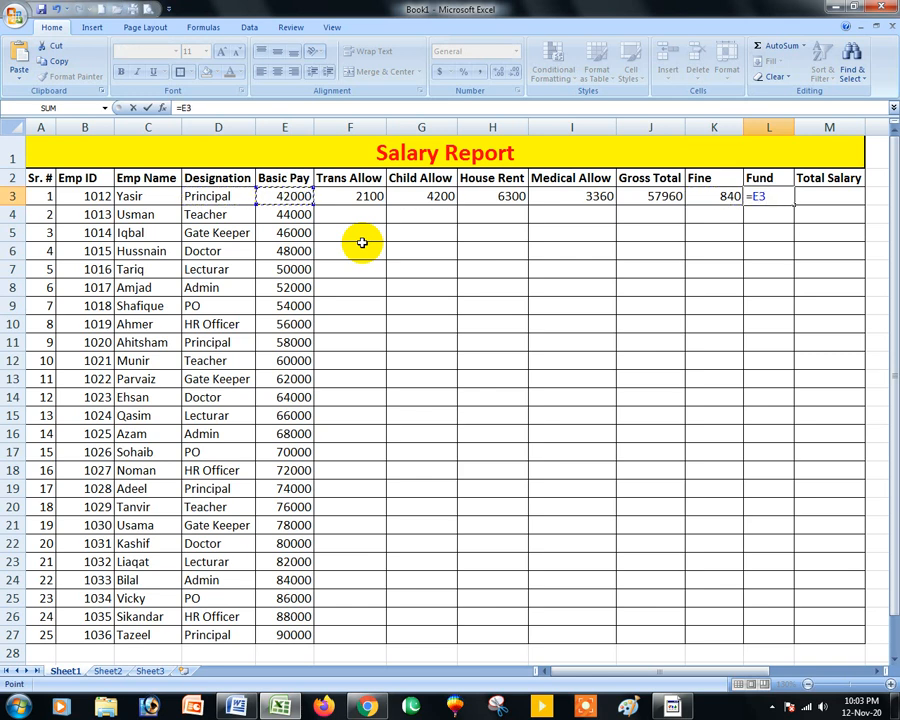
text(*3%)
key(Tab)
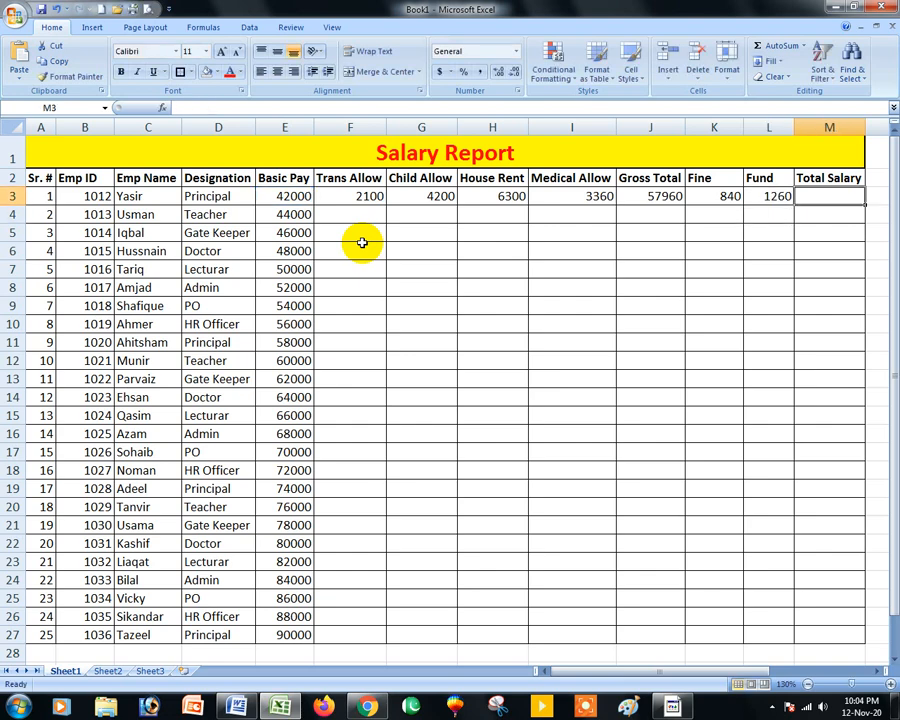
Step: Calculate the first employee's Total Salary in M3 by subtracting fine and fund individually with =J3-K3-L3
text(=)
key(Left)
key(Left)
key(Left)
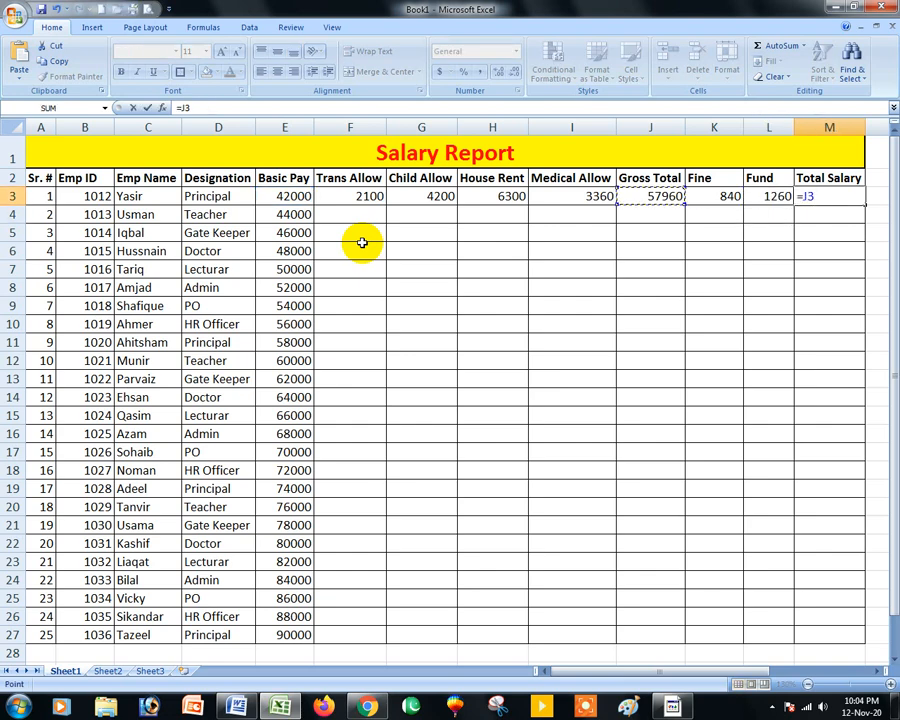
text(-)
key(Left)
key(Left)
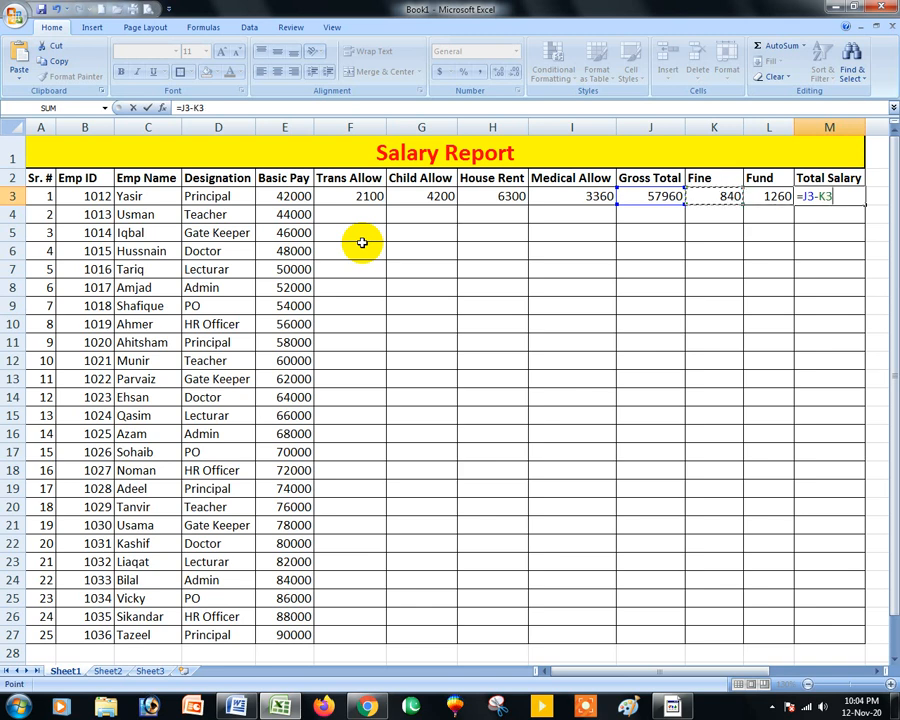
text(-)
key(Left)
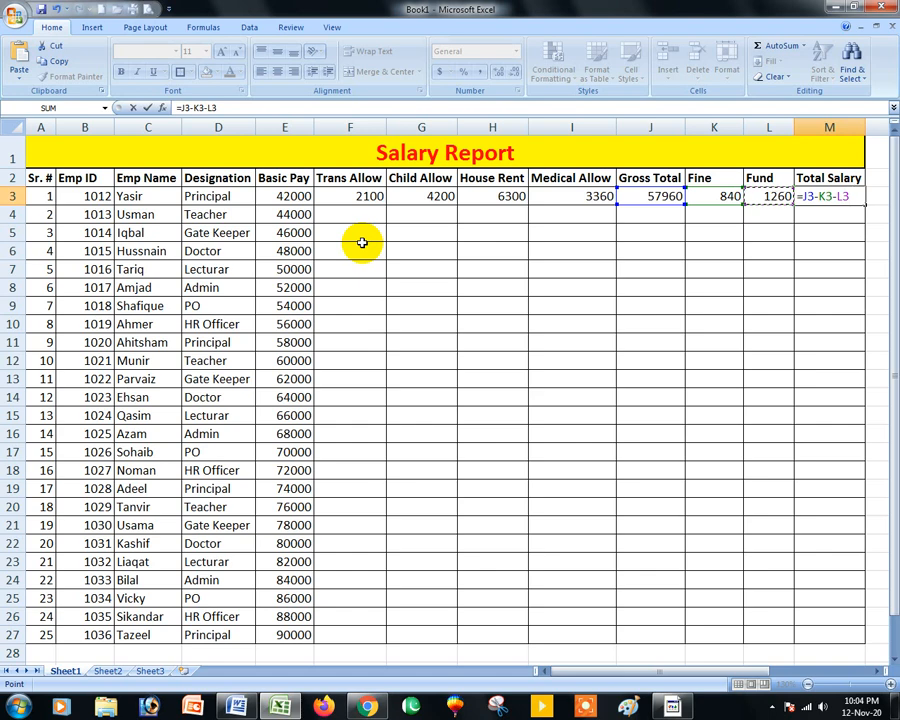
key(Return)
key(Up)
Step: Replace the Total Salary formula in M3 with gross total minus summed deductions, =J3-SUM(K3:L3)
text(=)
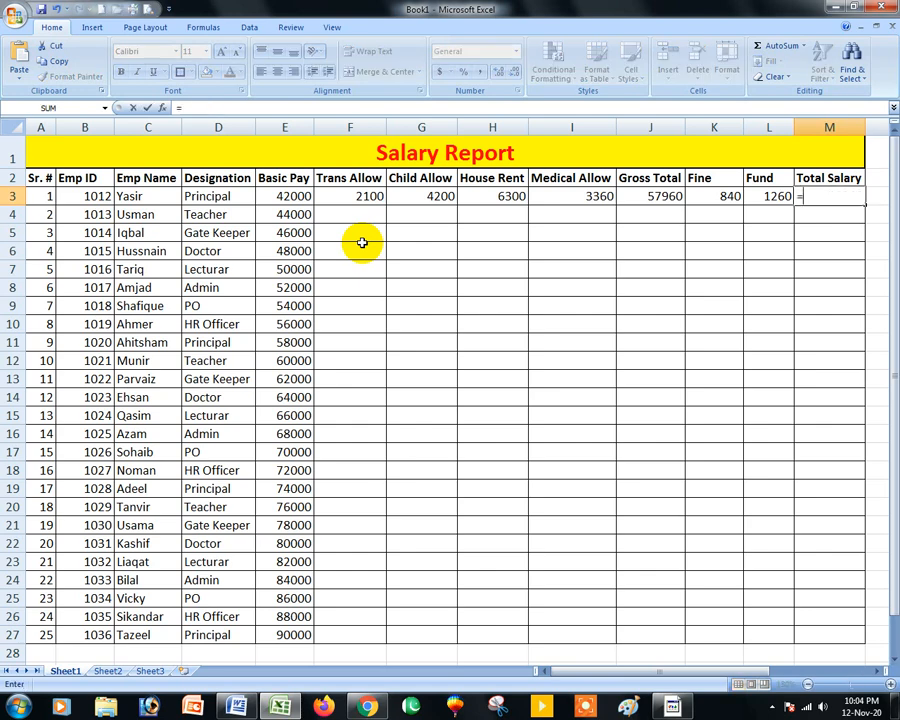
text(s)
key(BackSpace)
key(Left)
key(Left)
key(Left)
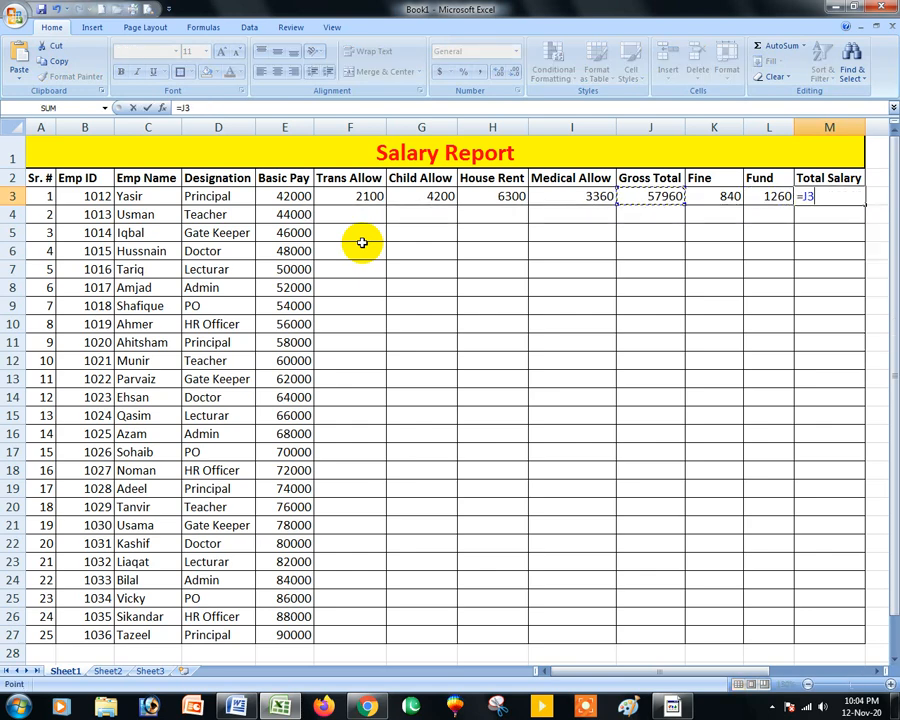
text(-sum()
key(Left)
key(Left)
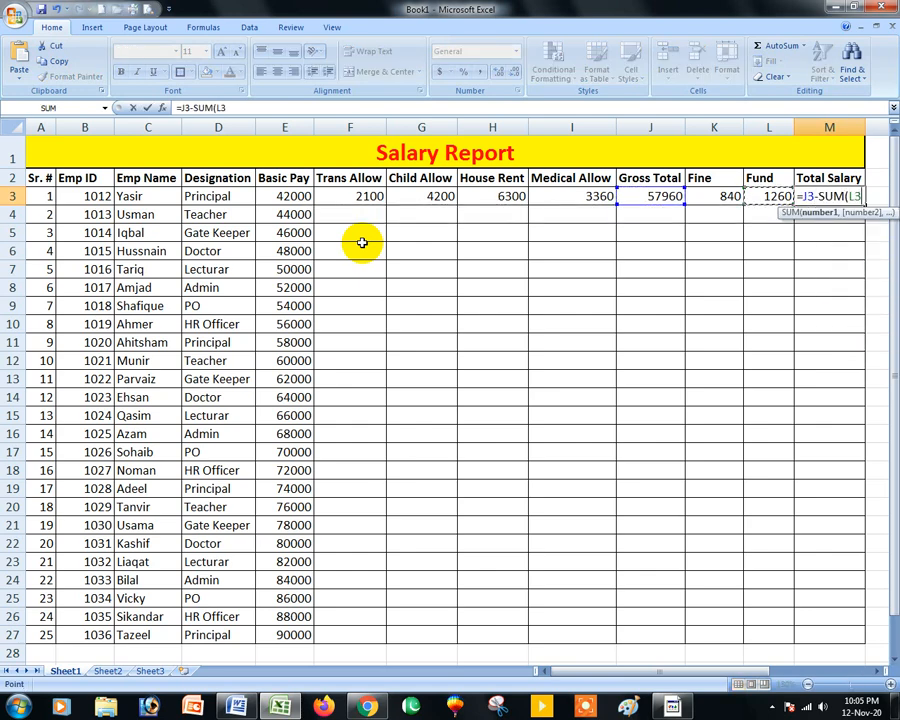
key(shift+Right)
text())
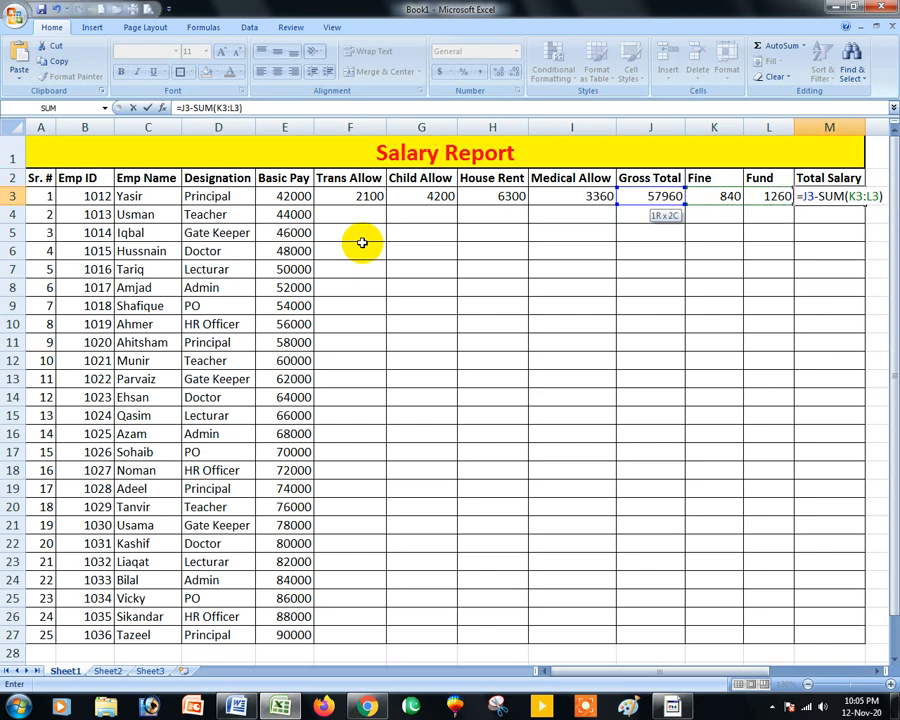
key(Return)
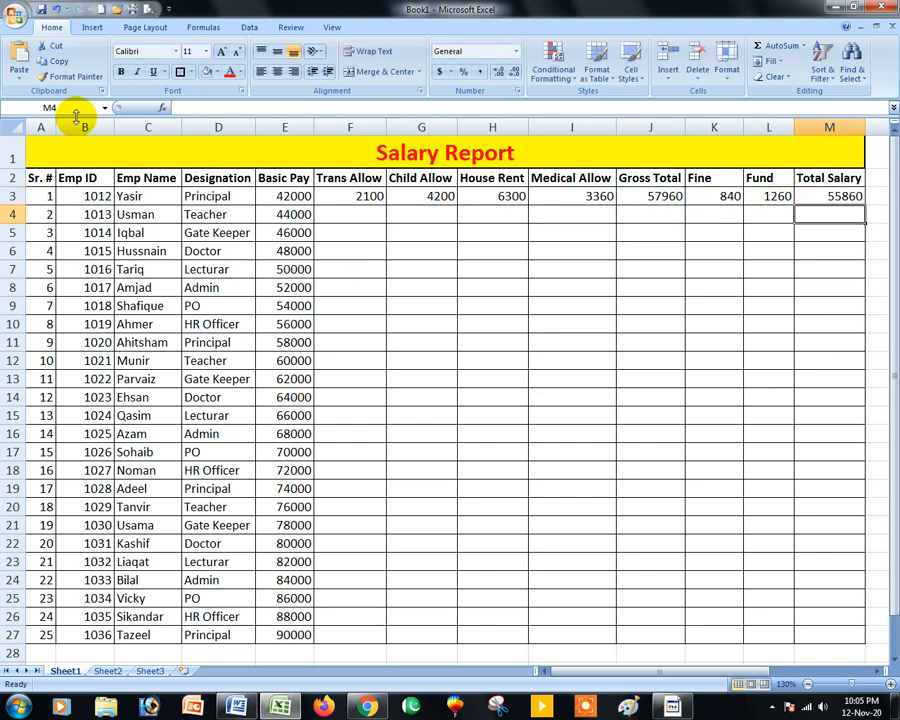
Step: Fill the first employee's formulas in F3:M3 down to row 27 for all 25 employees
drag(370, 198, 855, 196)
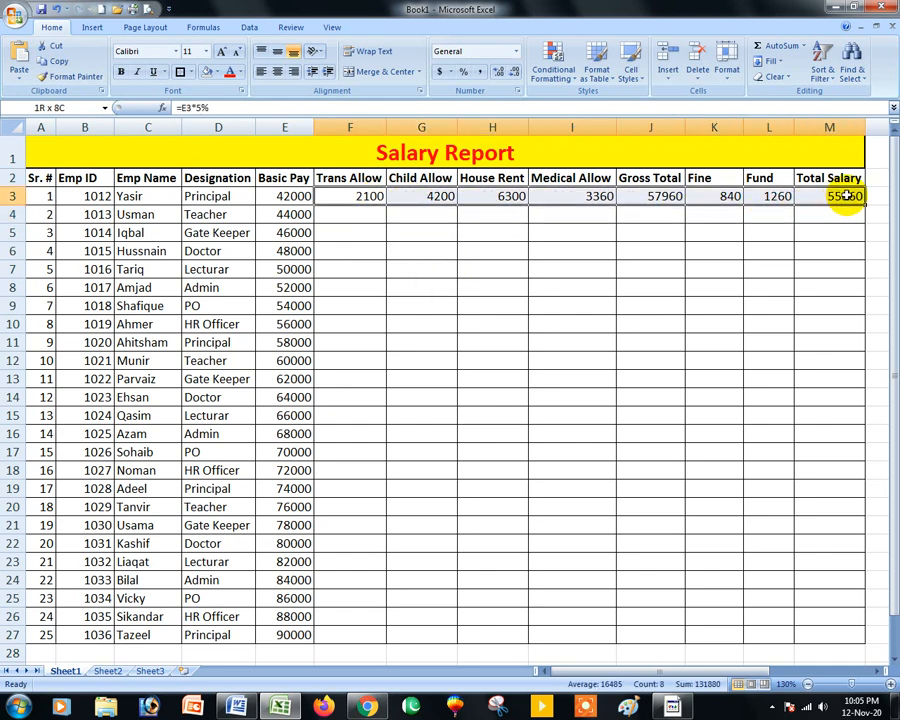
double_click(866, 204)
click(602, 273)
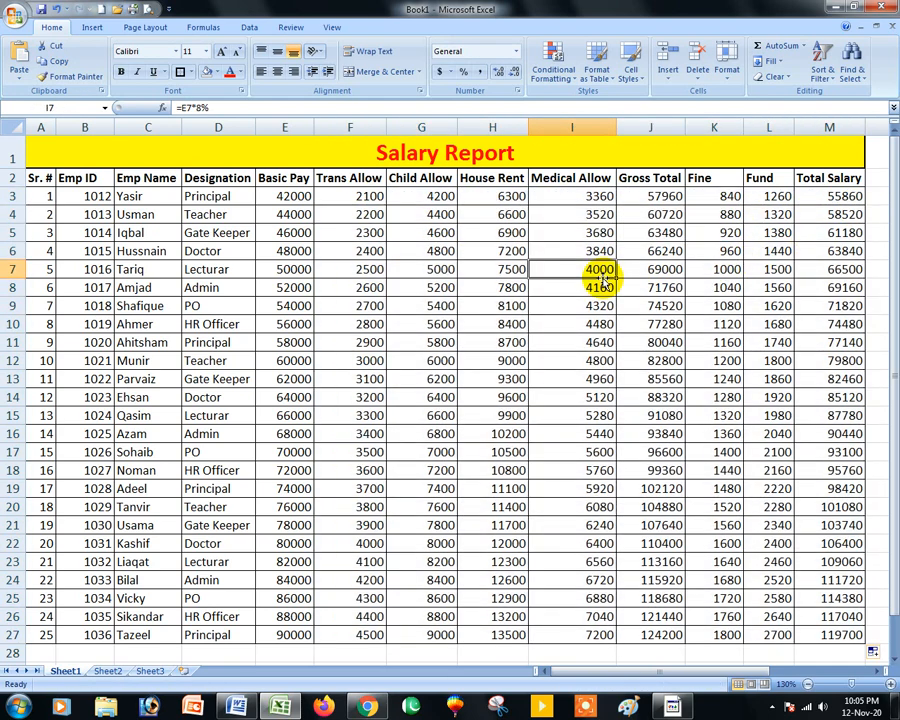
Step: Center the last employee's Total Salary value in M27
drag(287, 194, 802, 563)
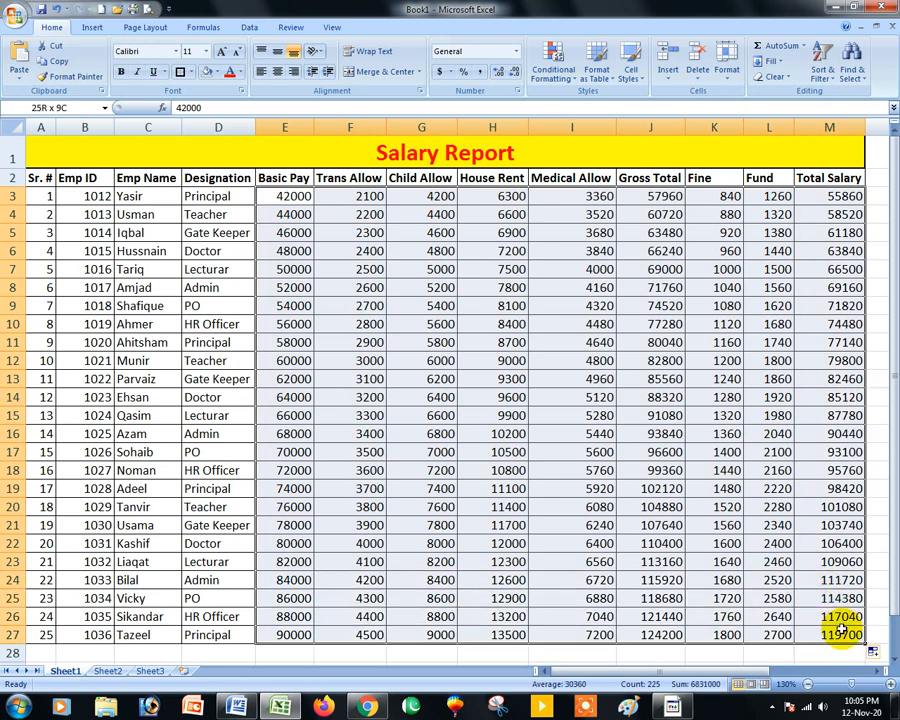
click(838, 634)
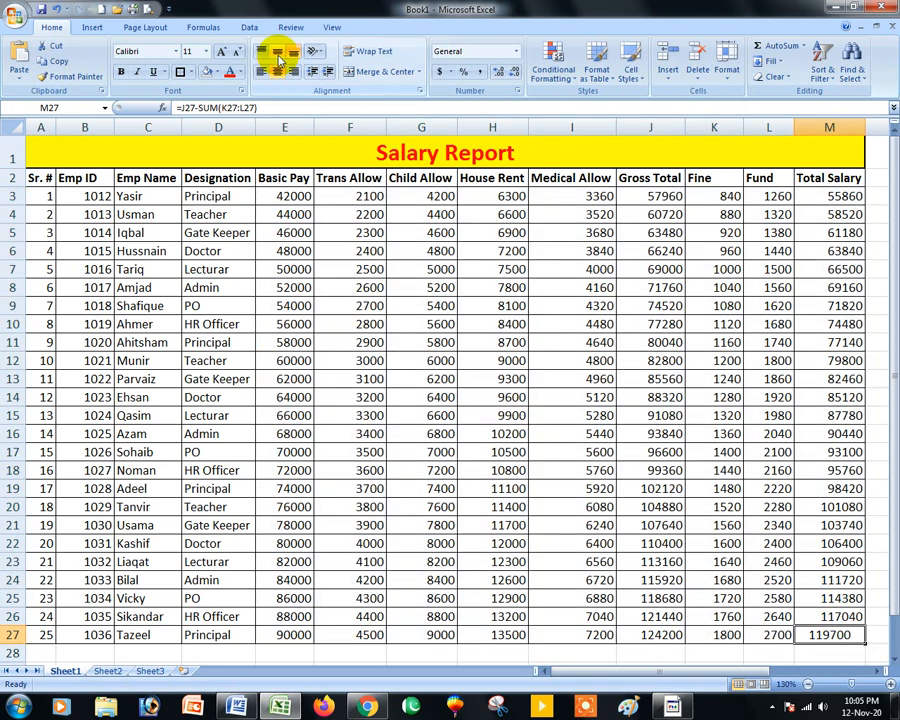
click(412, 287)
Step: Center the column headings in A2:M2
drag(810, 178, 32, 177)
click(277, 71)
click(370, 289)
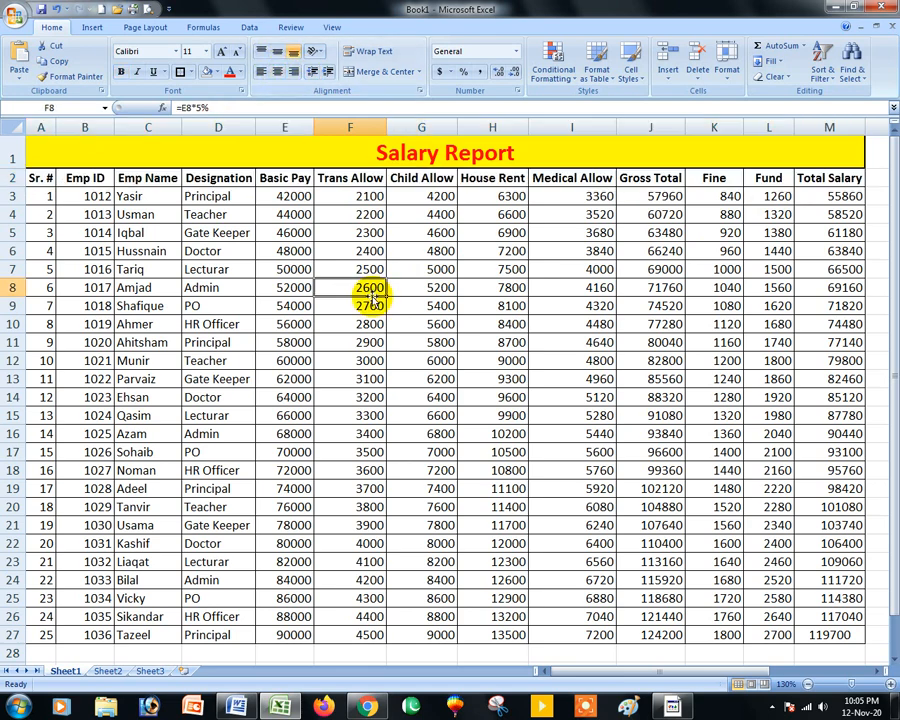
Step: Center the pay, allowance, deduction and total values in E3:M27 horizontally and vertically
drag(295, 200, 824, 636)
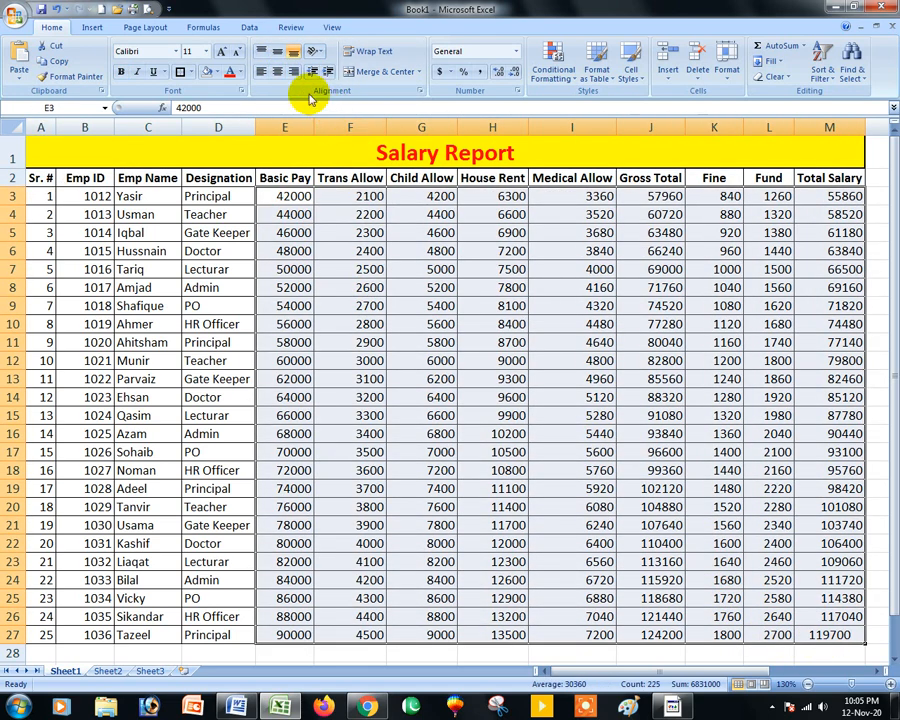
click(277, 51)
click(459, 342)
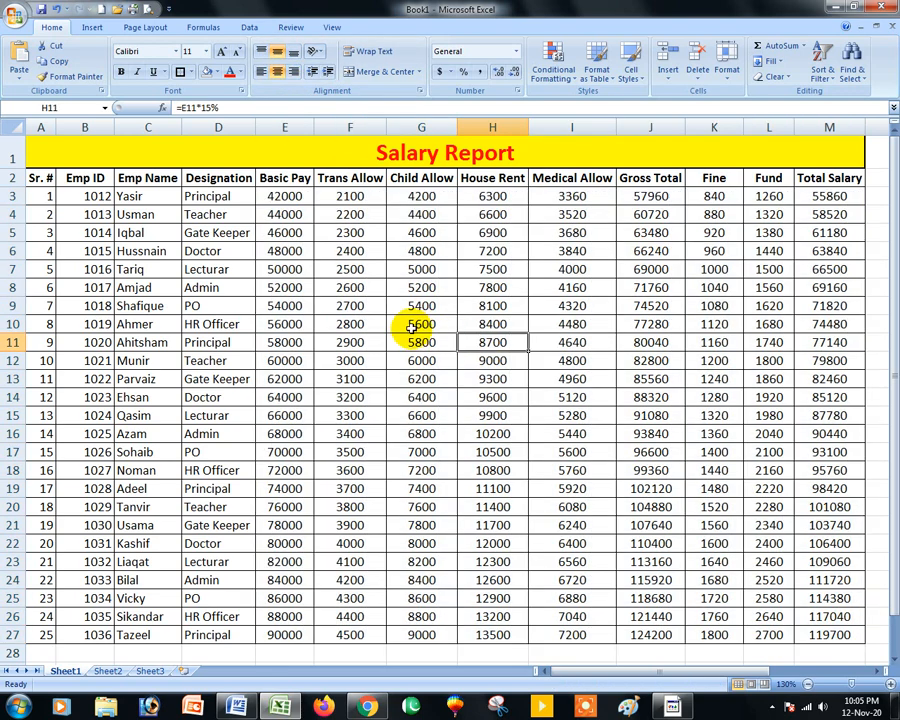
Step: Center the serial numbers and employee IDs in A3:B27 horizontally and vertically
drag(60, 197, 94, 633)
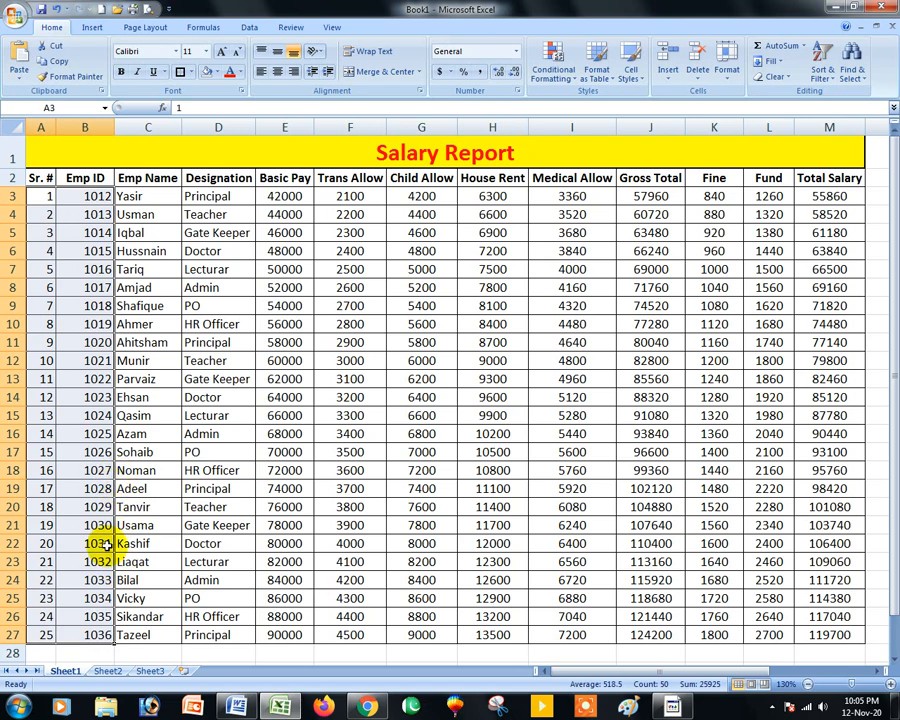
click(280, 71)
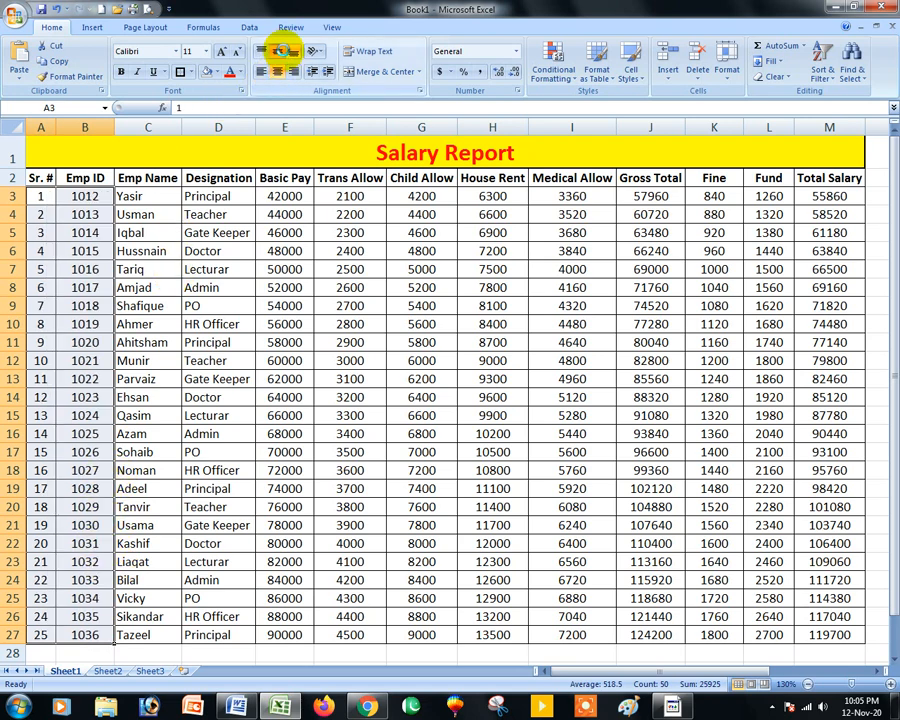
click(343, 271)
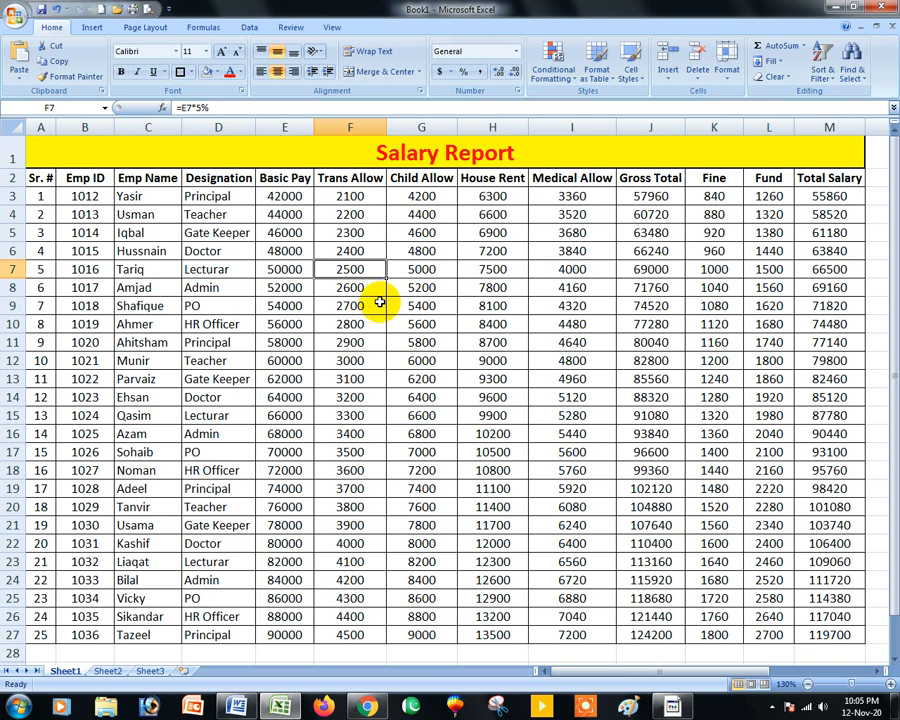
Step: Save the workbook as an Excel Workbook named Salary Report in the Documents library
key(ctrl+s)
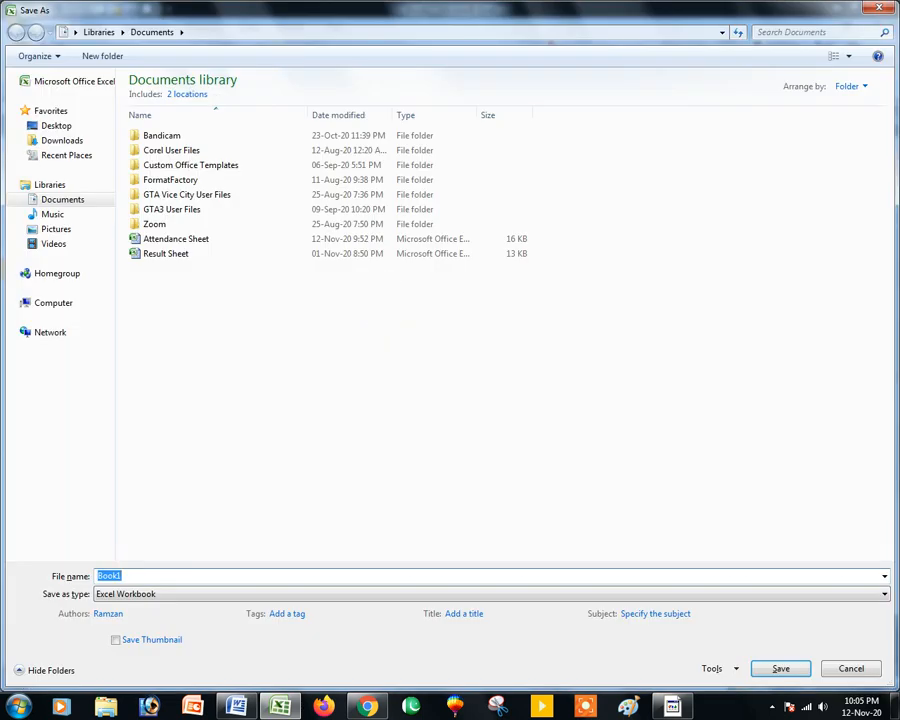
text(Salary Report)
key(Return)
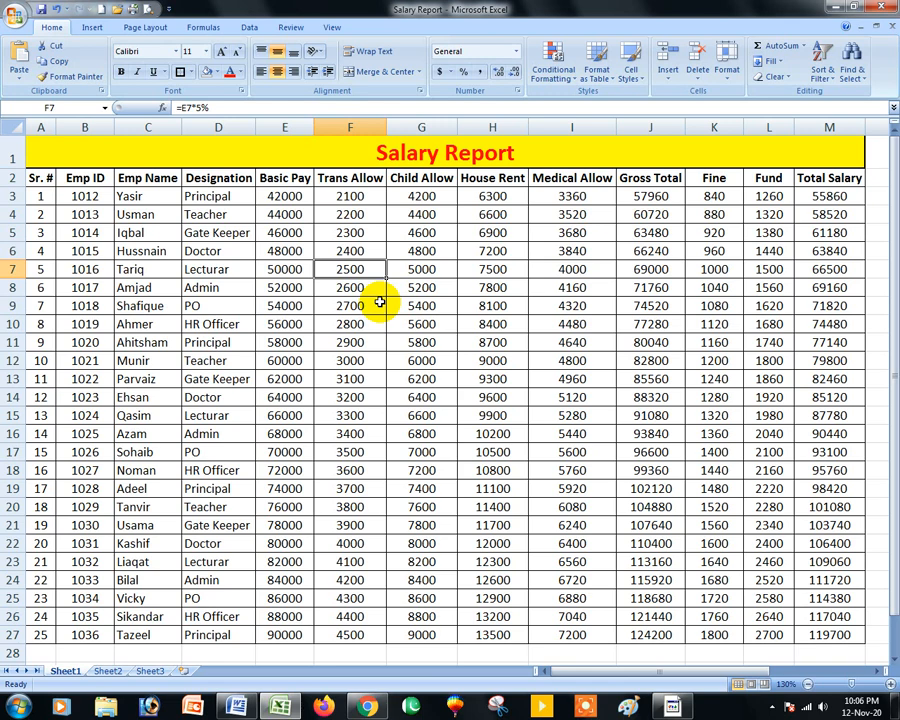
Step: Switch to the Lecture # 12 document in Word and review its title page heading
click(236, 706)
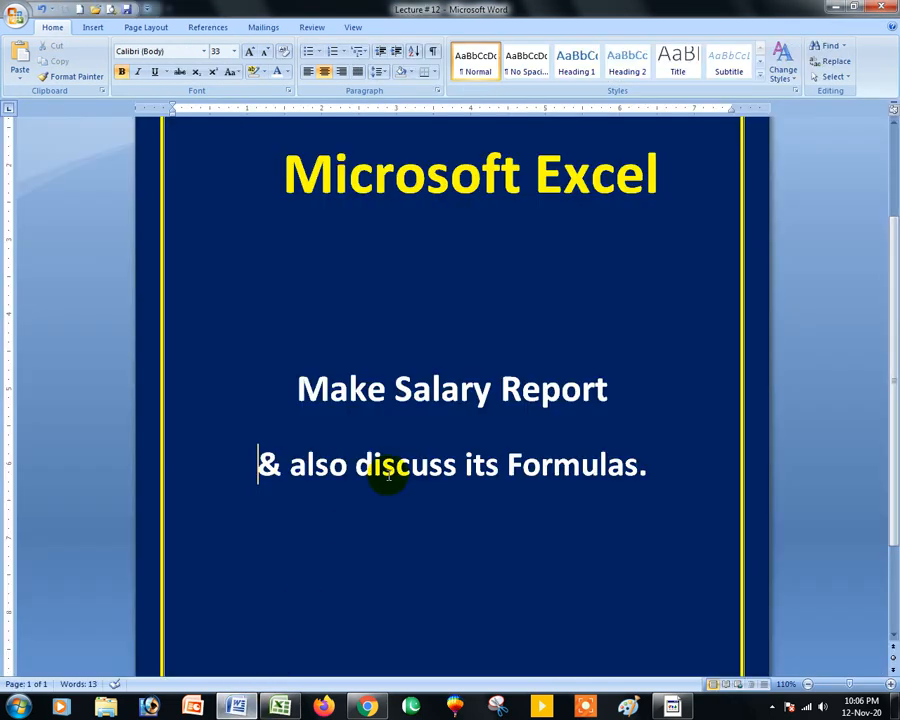
scroll(430, 368, up, 2)
triple_click(372, 201)
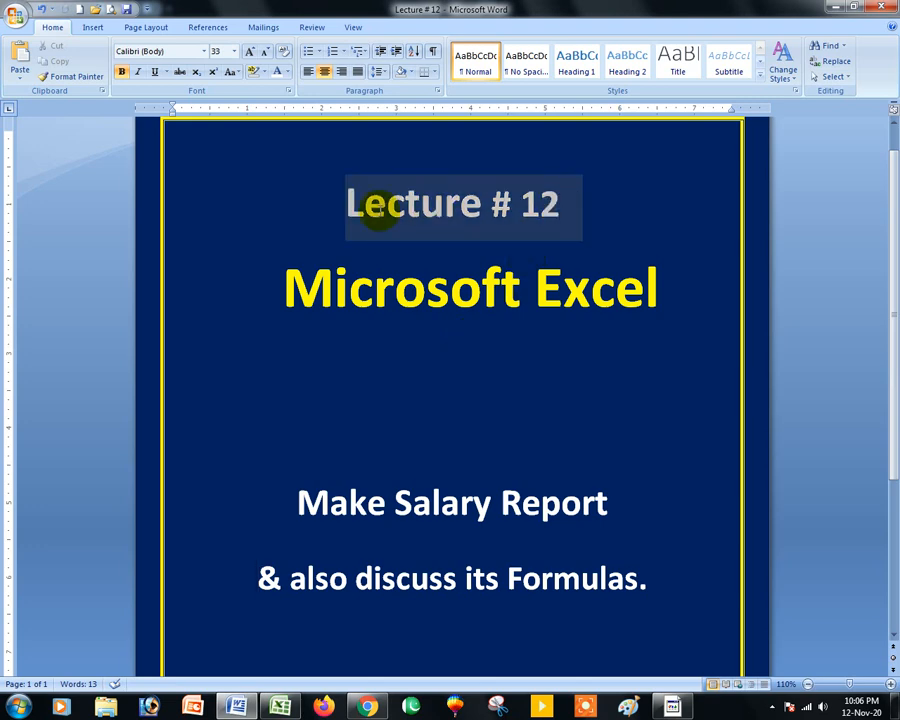
click(408, 343)
drag(342, 227, 563, 261)
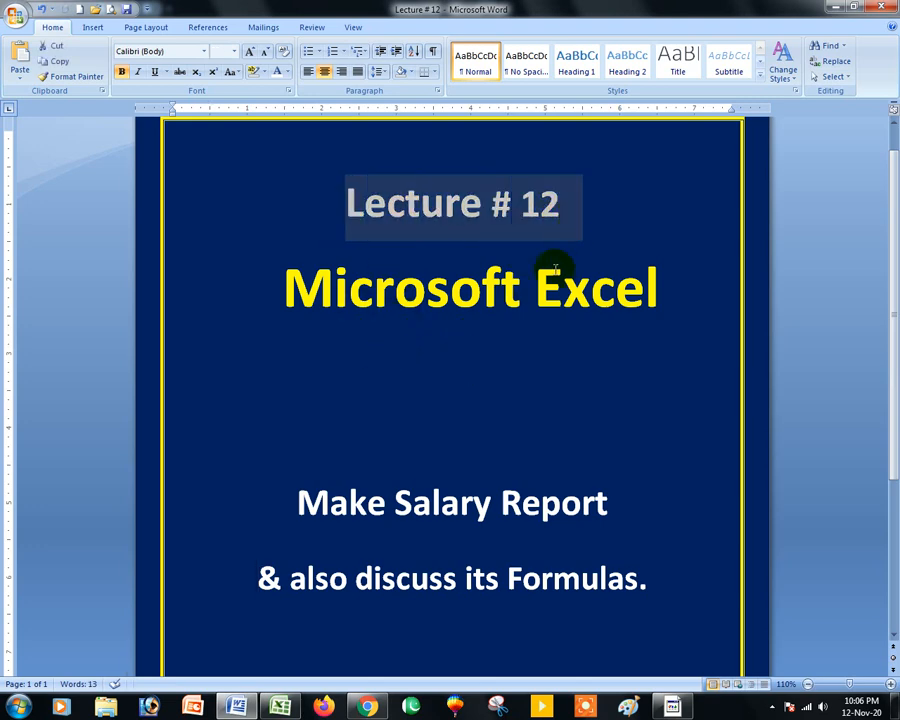
click(484, 368)
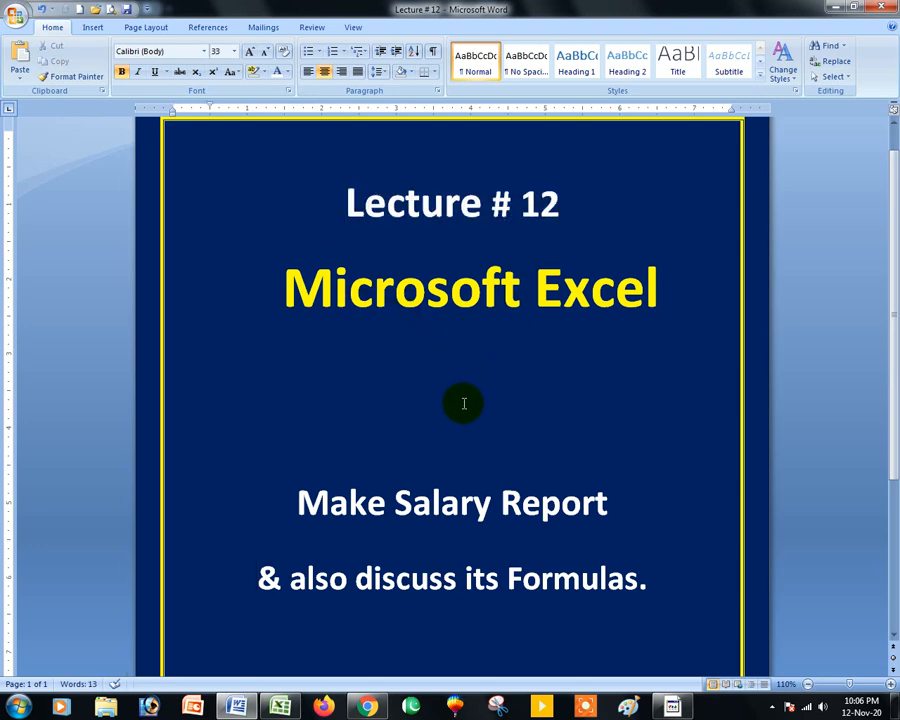